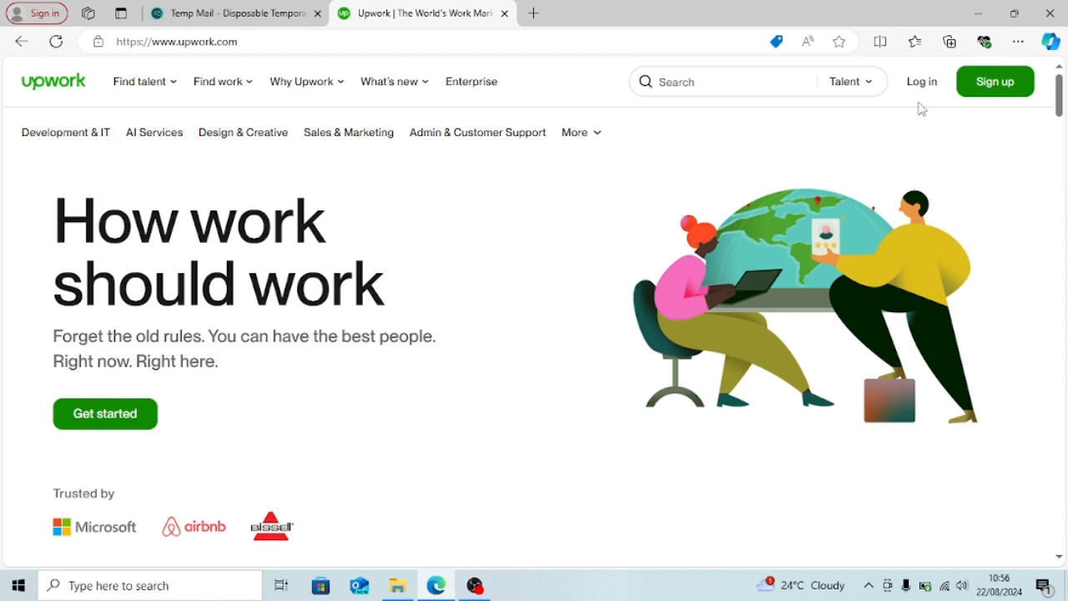
# - Sign up as a freelancer looking for work and open the account registration form
pyautogui.click(989, 91)
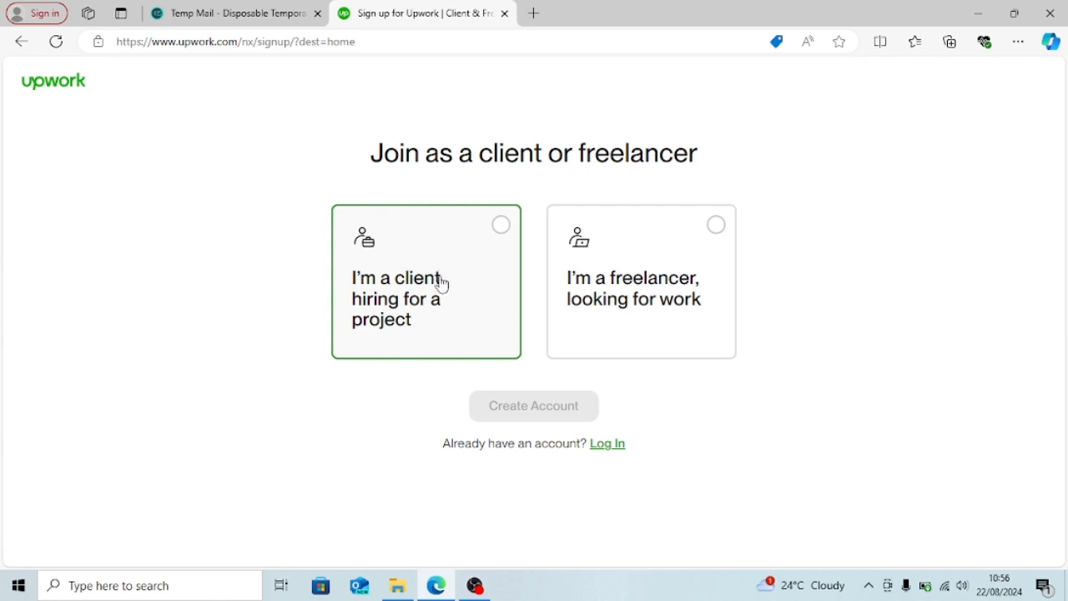
pyautogui.click(699, 252)
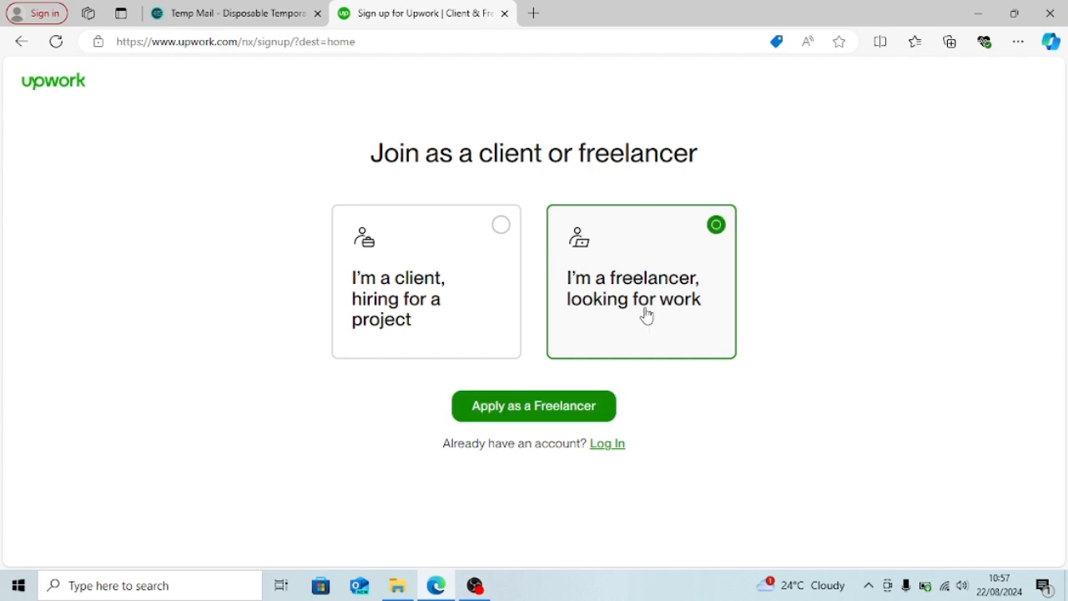
pyautogui.click(563, 408)
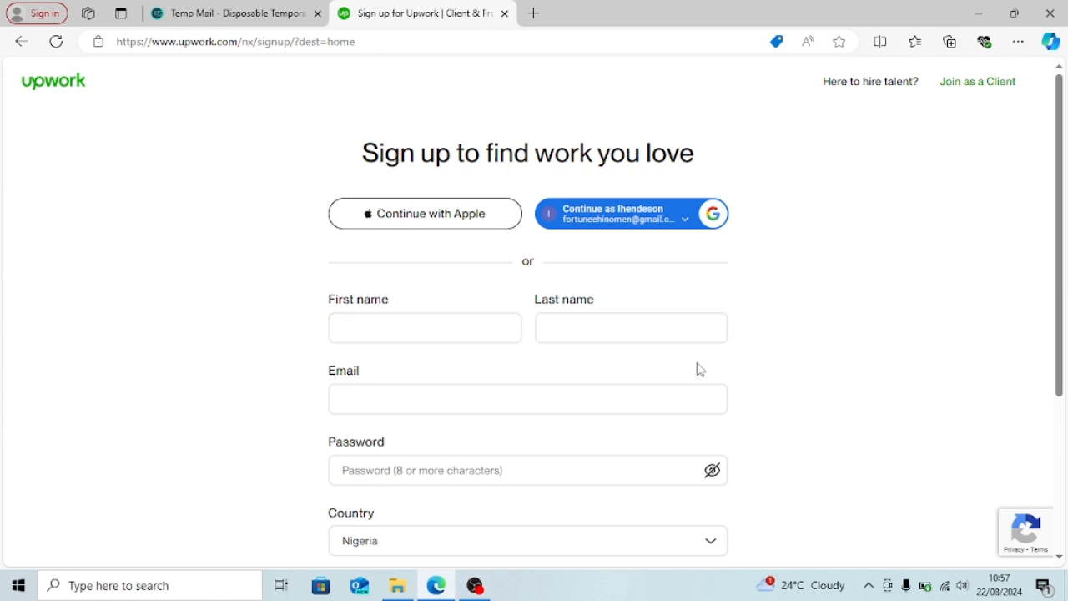
# - Fill in the first and last name, the saved temporary email address and a password
pyautogui.click(466, 329)
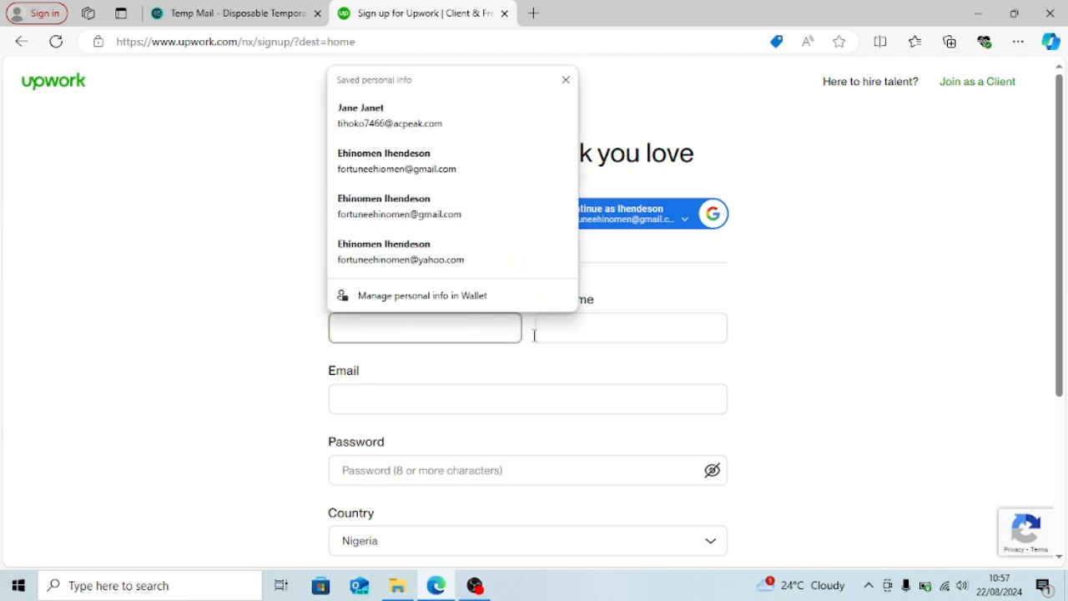
pyautogui.click(541, 334)
pyautogui.click(482, 329)
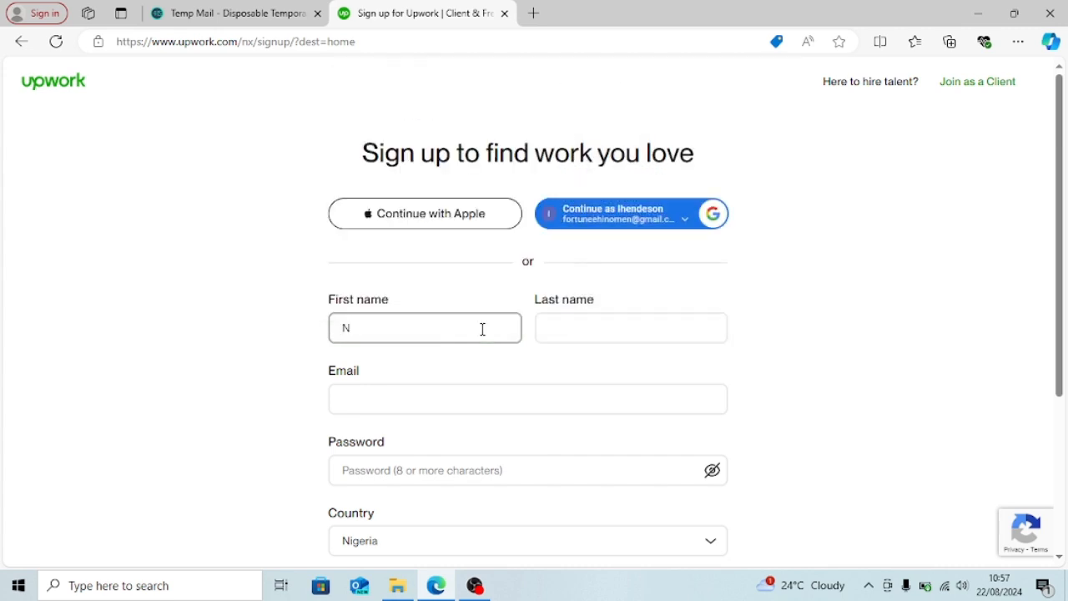
pyautogui.press('Tab')
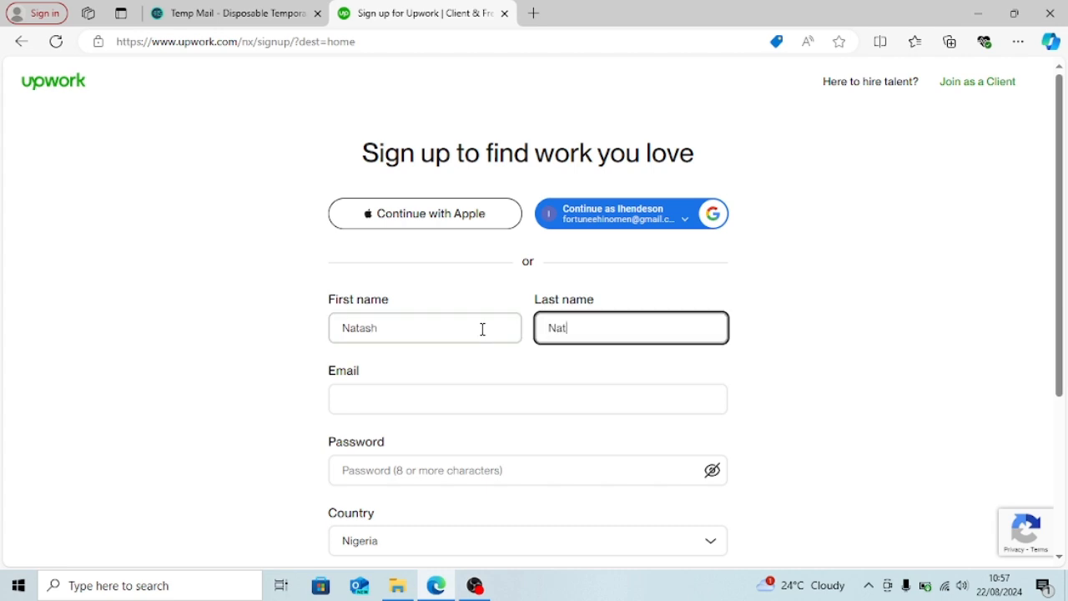
pyautogui.click(493, 402)
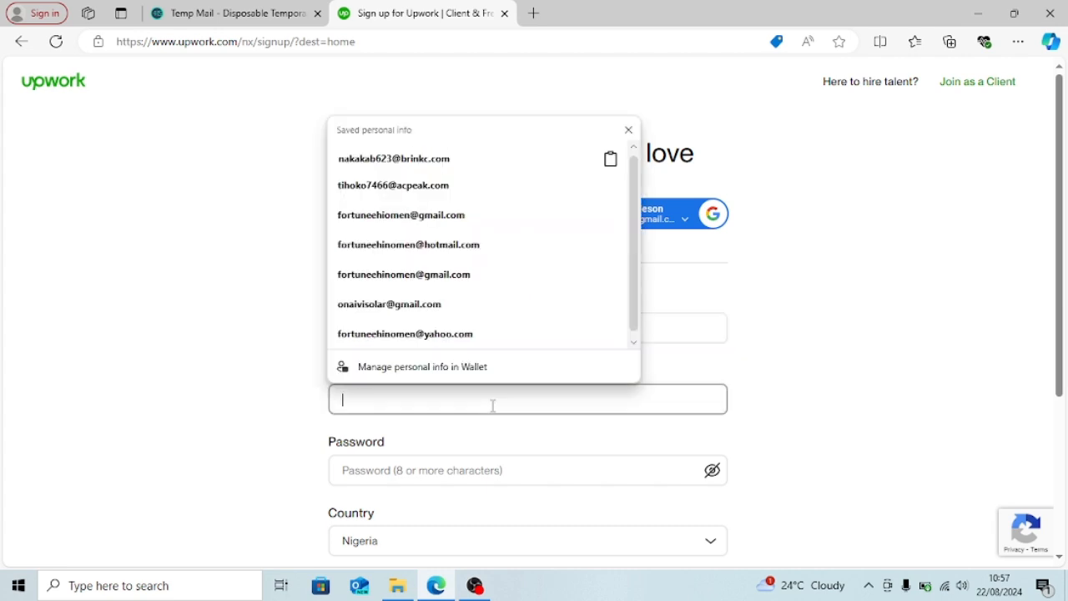
pyautogui.press('Down')
pyautogui.press('Return')
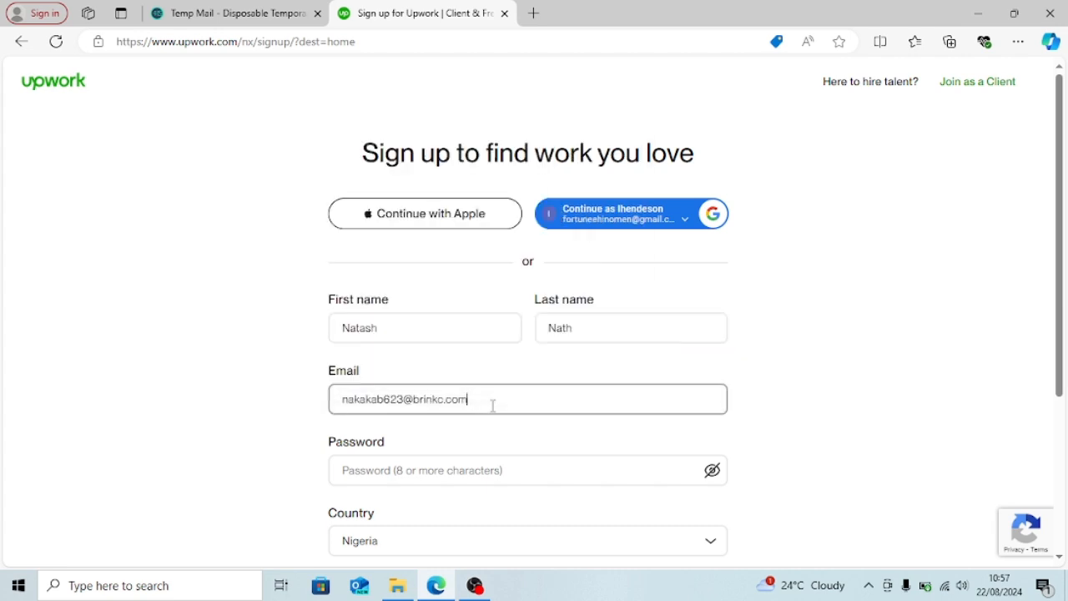
pyautogui.click(532, 472)
pyautogui.write('N')
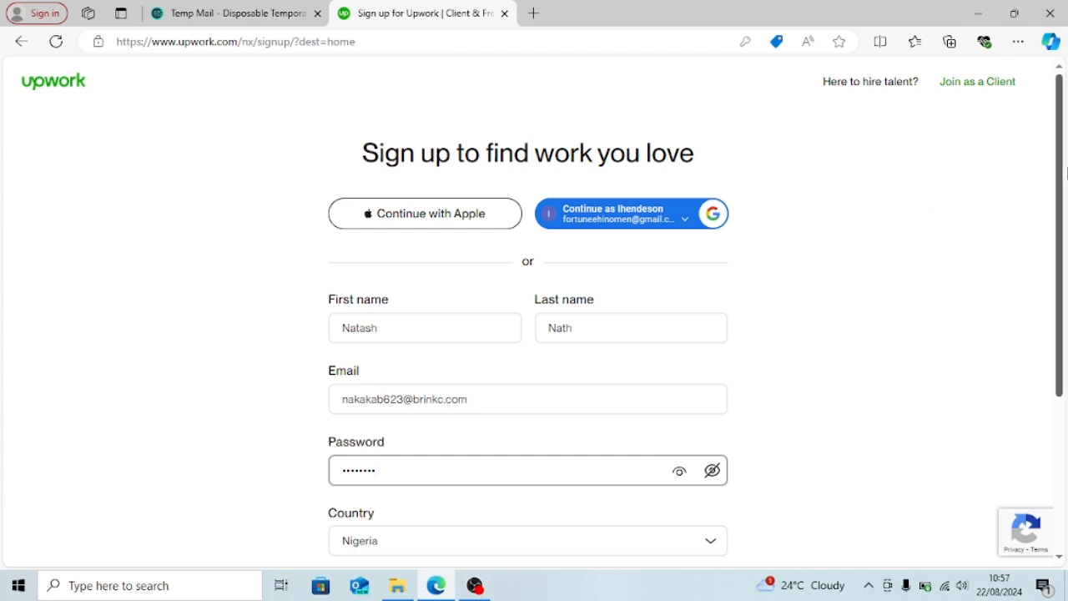
# - Accept the Terms of Service and create the freelancer account
pyautogui.moveTo(1061, 173); pyautogui.dragTo(1064, 287)
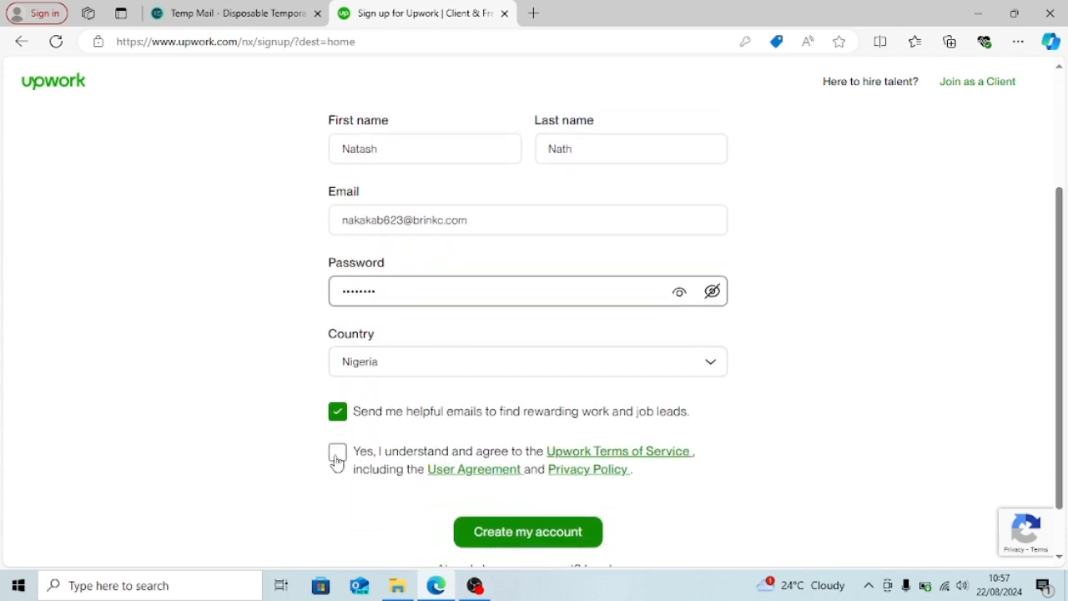
pyautogui.click(338, 452)
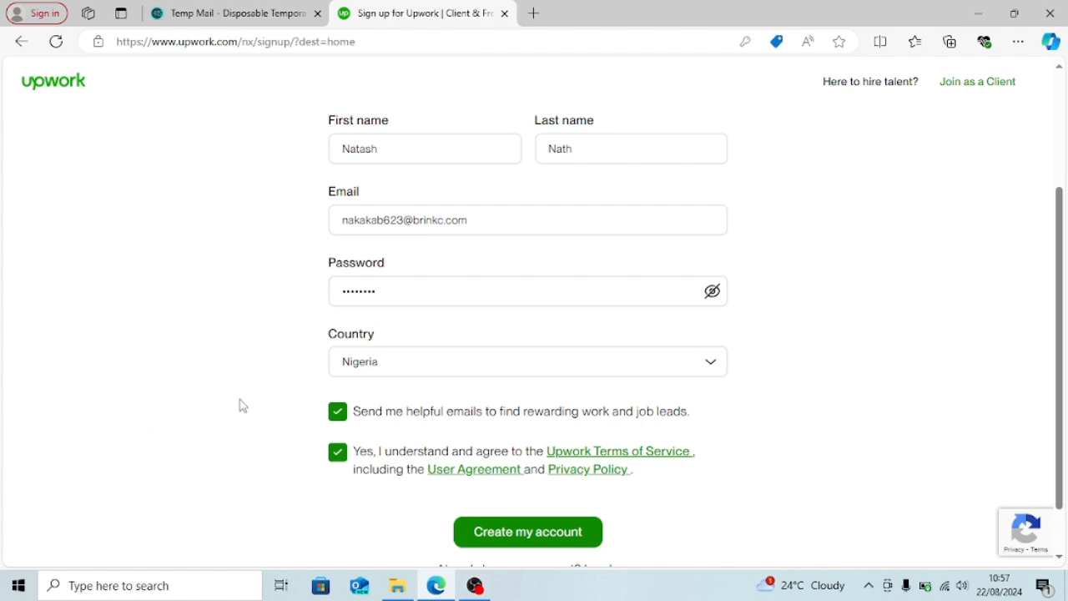
pyautogui.click(569, 531)
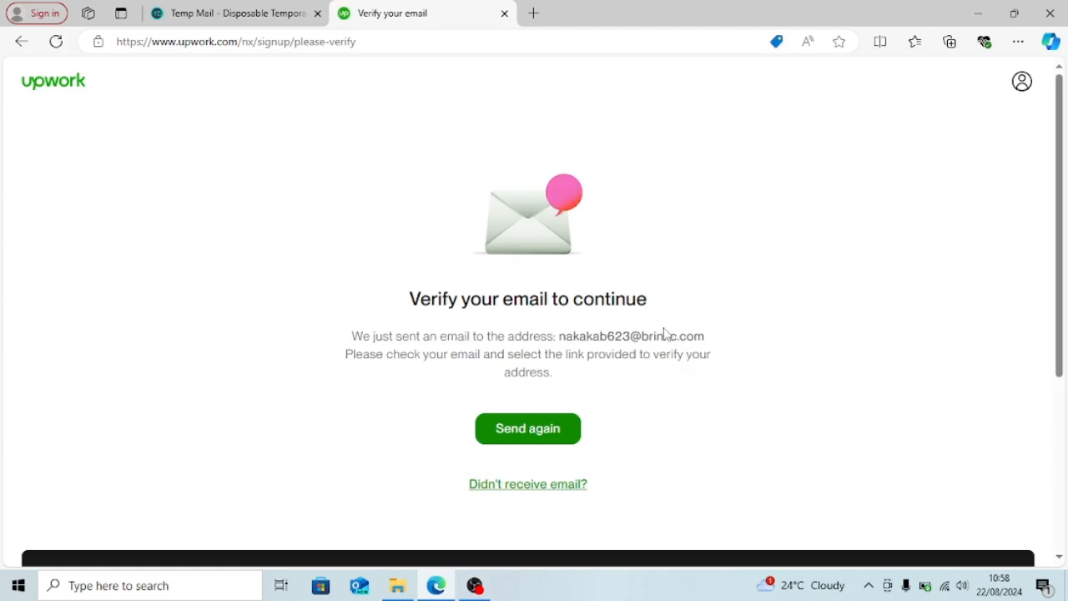
# - Open Upwork's verification email in the Temp Mail inbox and verify the address
pyautogui.click(232, 24)
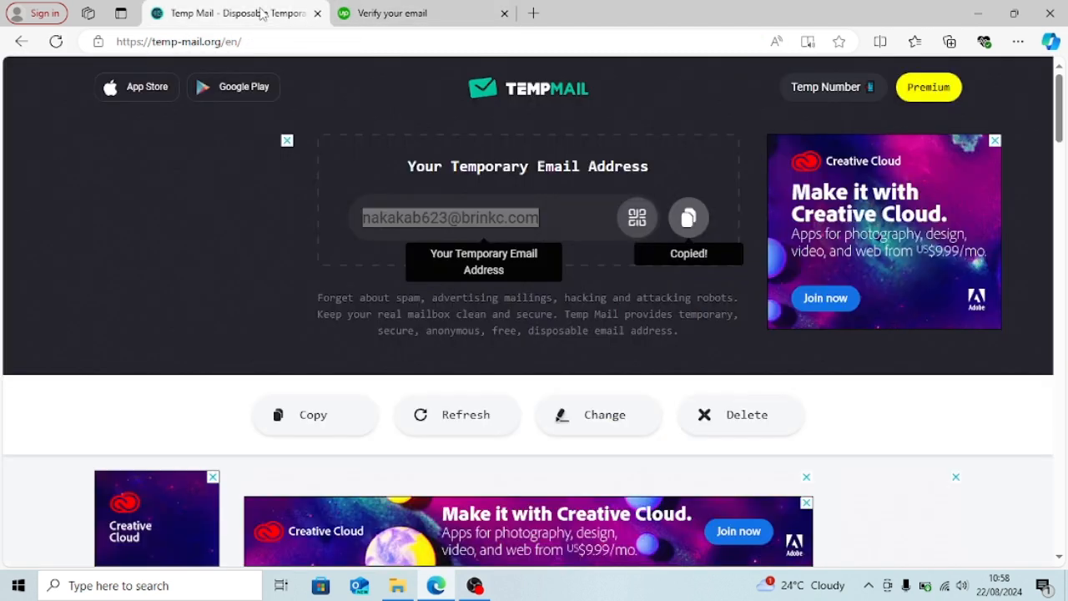
pyautogui.scroll(-4, 1060, 100)
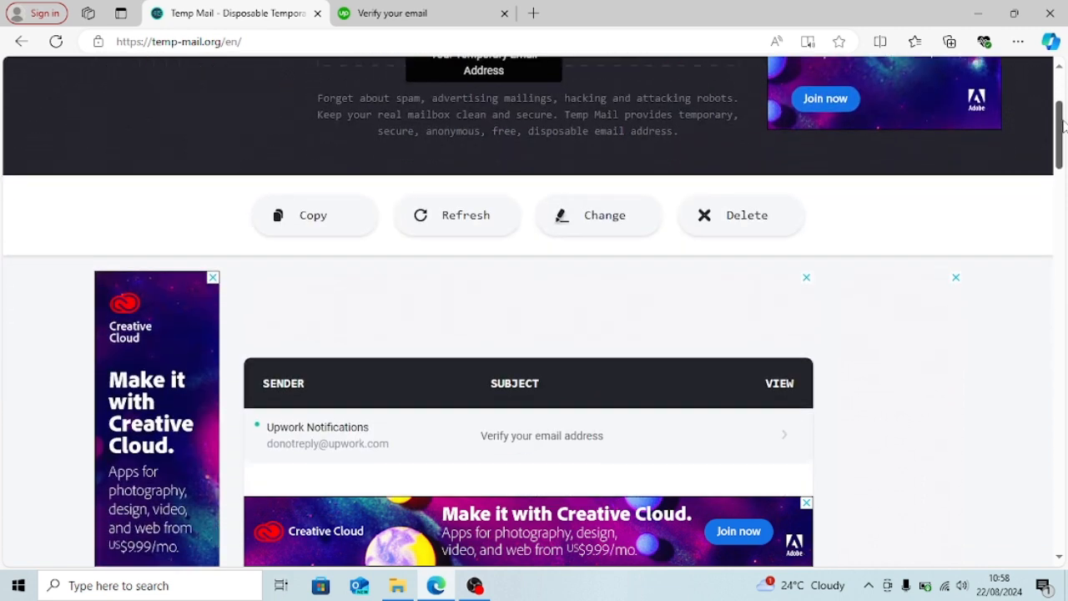
pyautogui.click(313, 350)
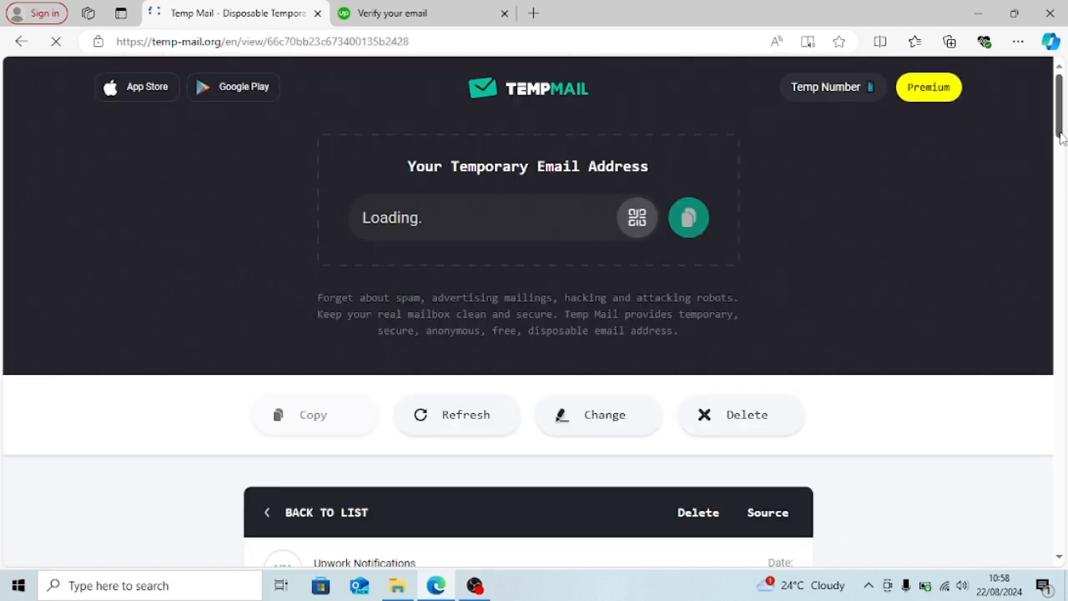
pyautogui.moveTo(1060, 135); pyautogui.dragTo(1067, 208)
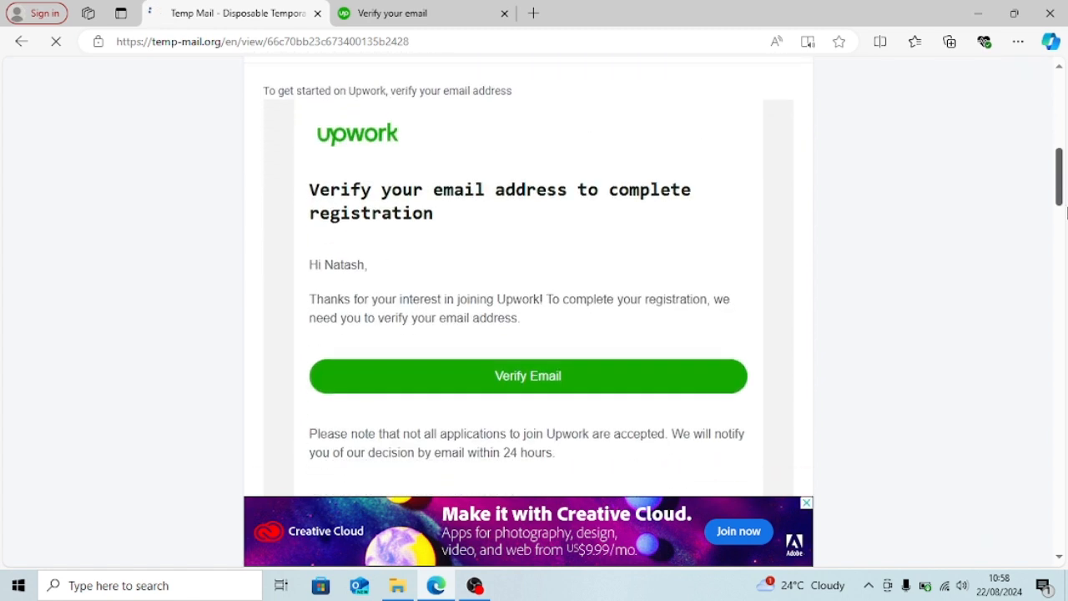
pyautogui.click(549, 380)
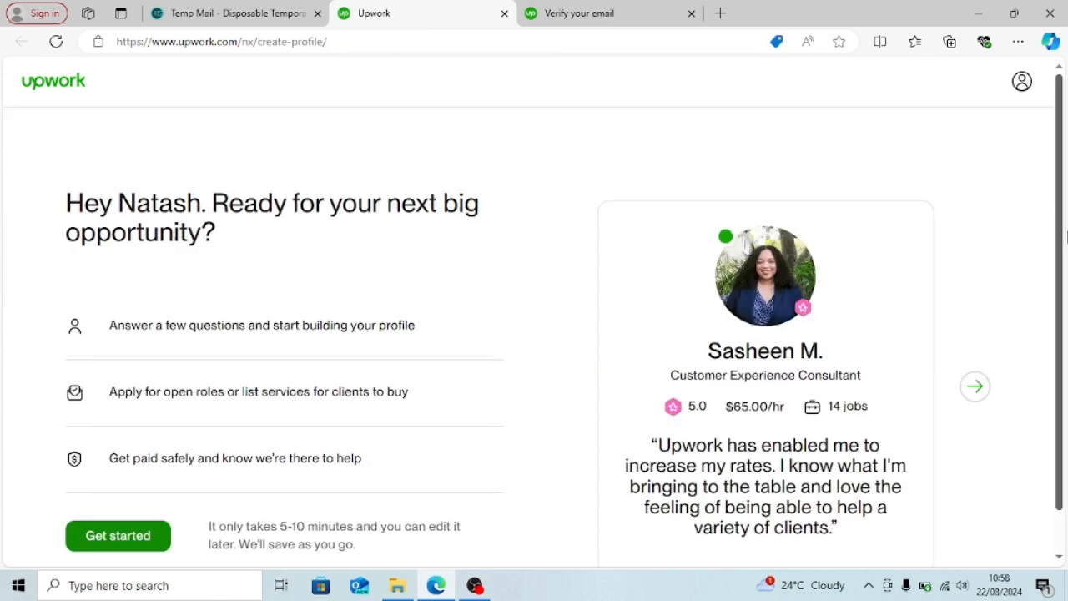
# - Choose Get started on the create-profile welcome page to reach the freelancing-experience question
pyautogui.scroll(-1, 1066, 236)
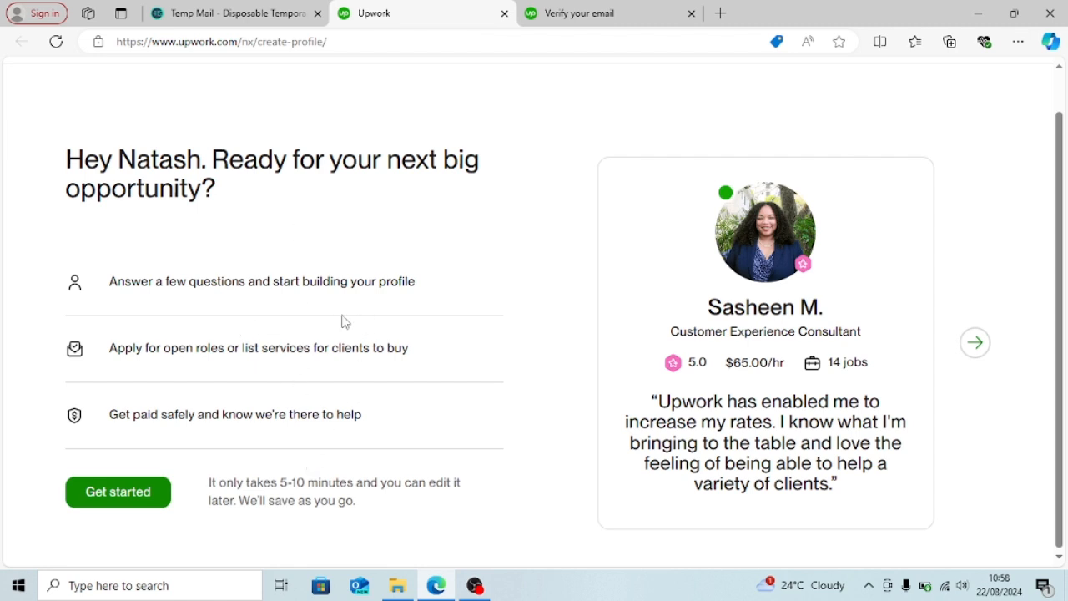
pyautogui.click(138, 500)
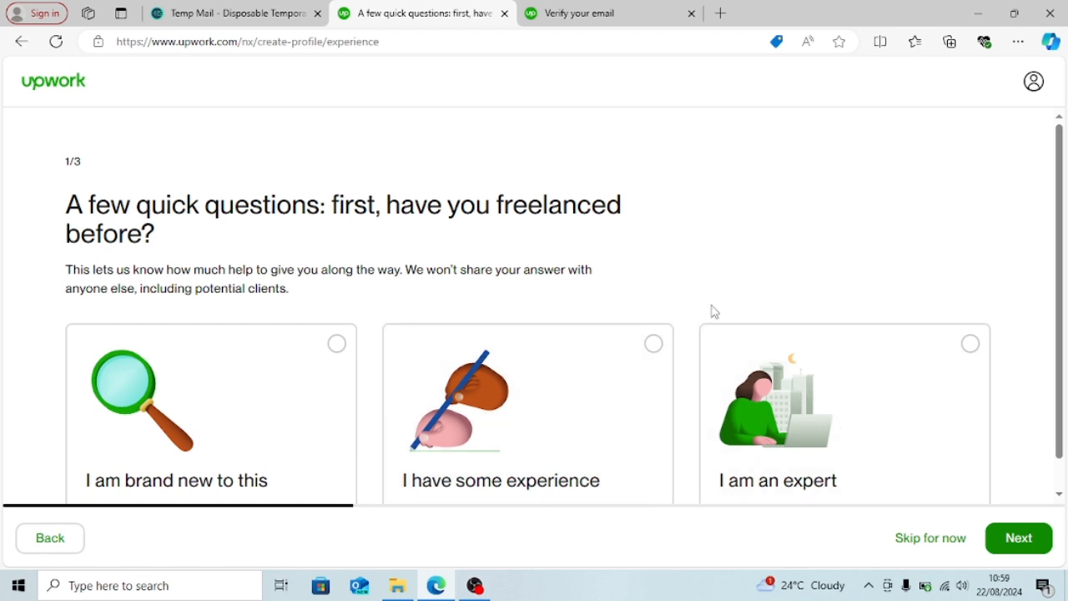
# - Answer 'I have some experience' and 'To earn my main income'
pyautogui.click(629, 375)
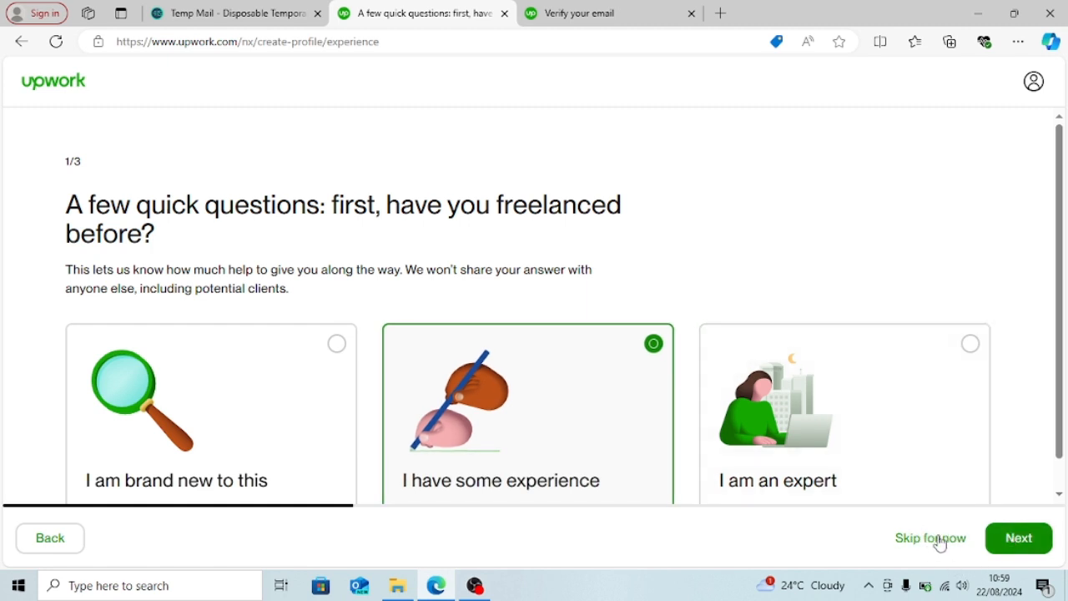
pyautogui.click(1028, 536)
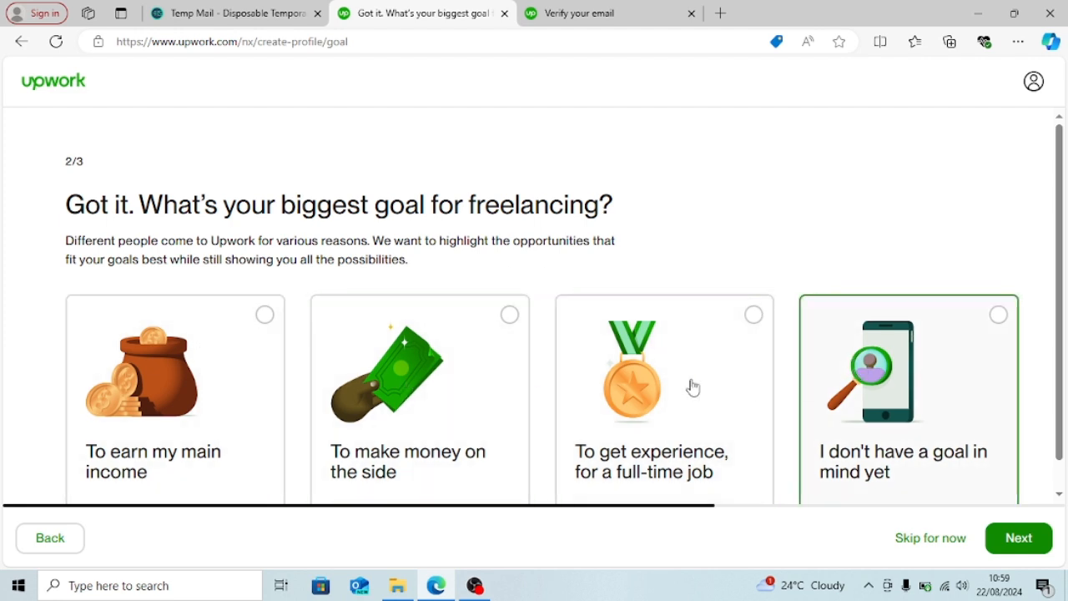
pyautogui.click(224, 357)
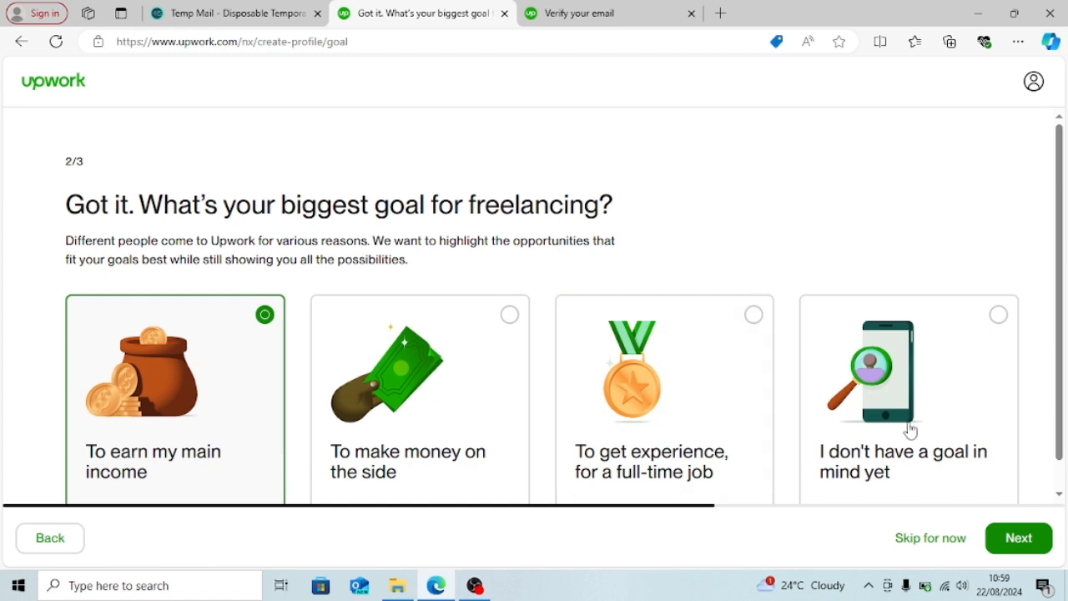
pyautogui.click(1029, 539)
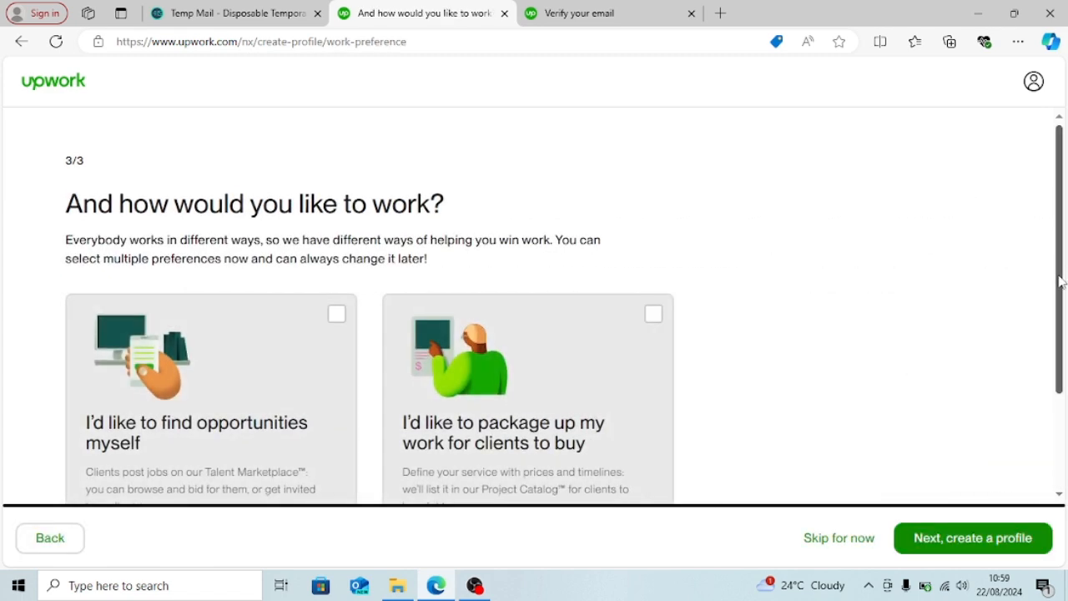
# - Choose both ways of working plus contract-to-hire, then start creating the profile
pyautogui.scroll(-2, 1056, 281)
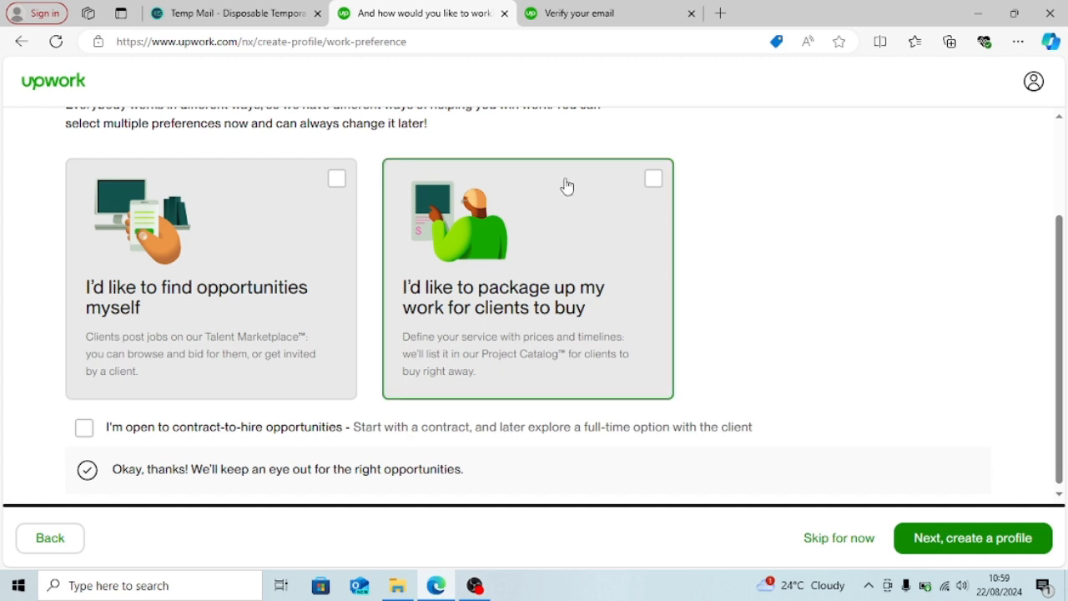
pyautogui.click(335, 189)
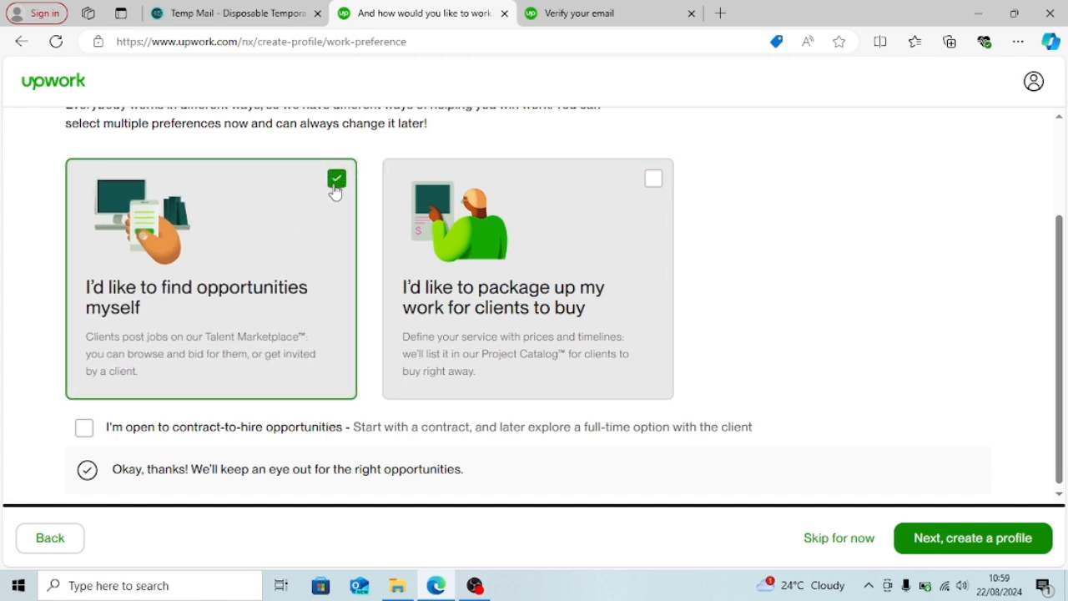
pyautogui.click(615, 203)
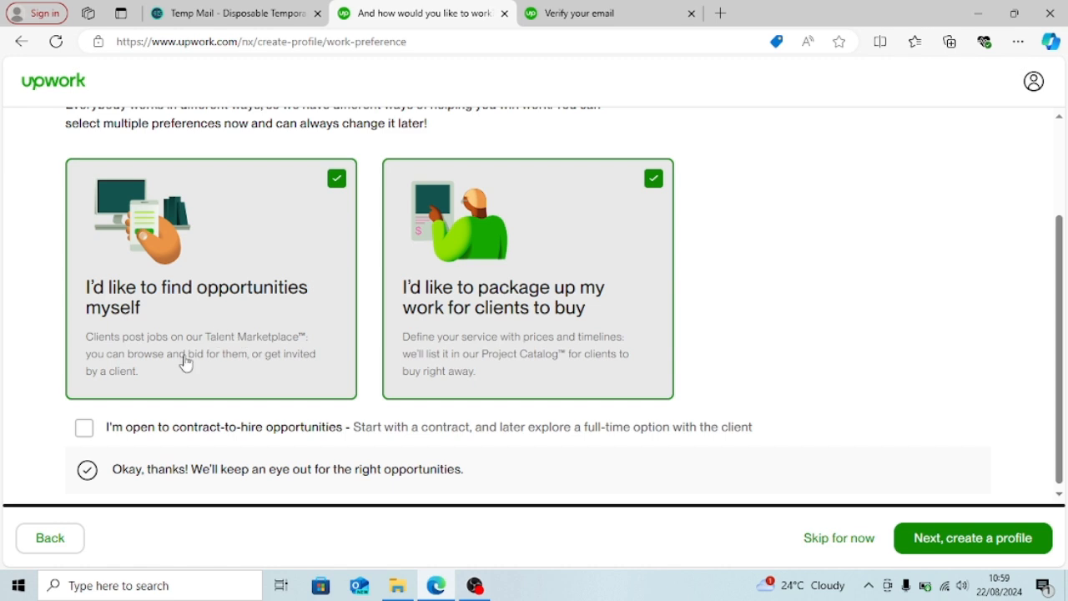
pyautogui.click(84, 429)
pyautogui.click(1008, 543)
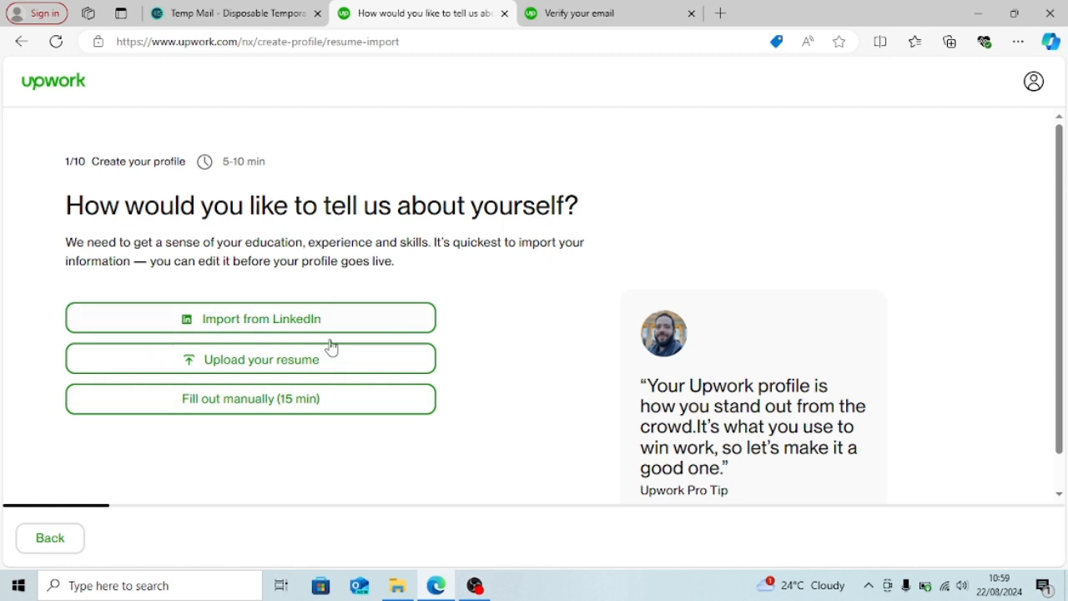
# - Fill out manually, picking Writing with Content Writing and Editing & Proofreading Services specialties
pyautogui.click(354, 408)
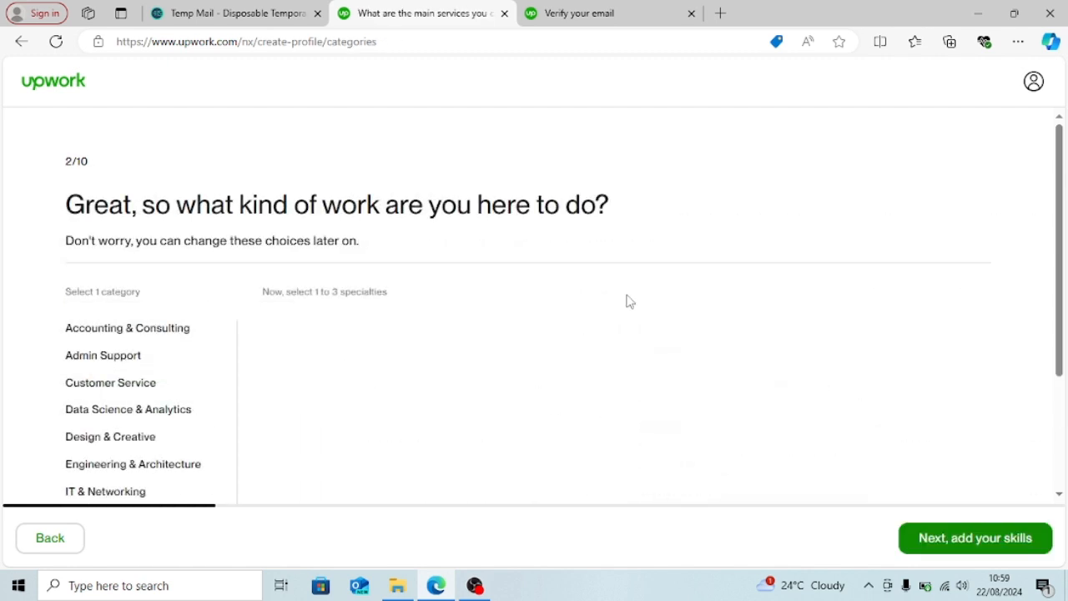
pyautogui.moveTo(1062, 248); pyautogui.dragTo(1063, 375)
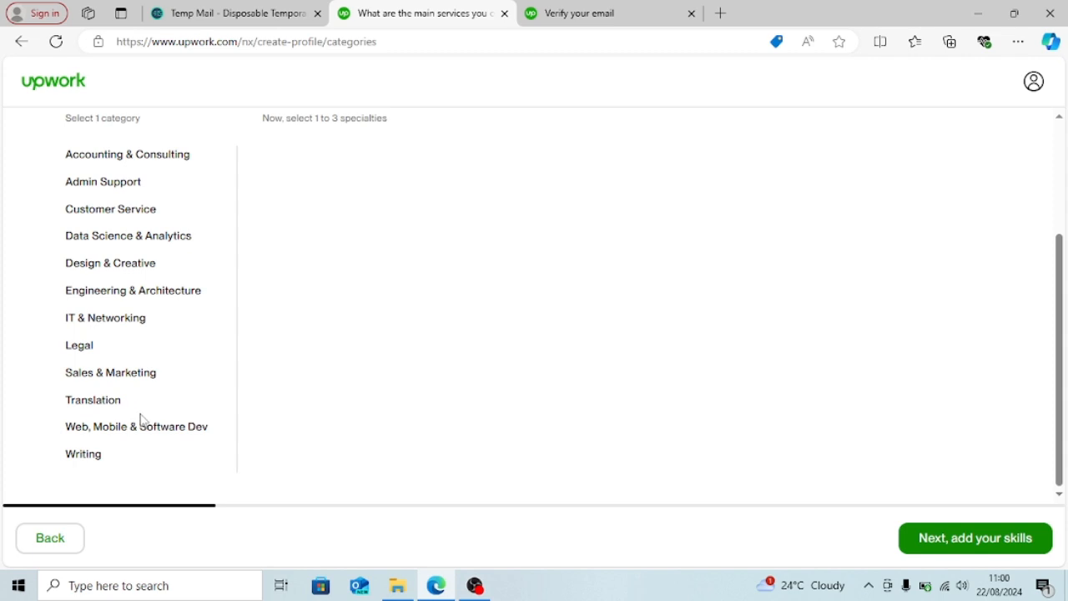
pyautogui.click(92, 456)
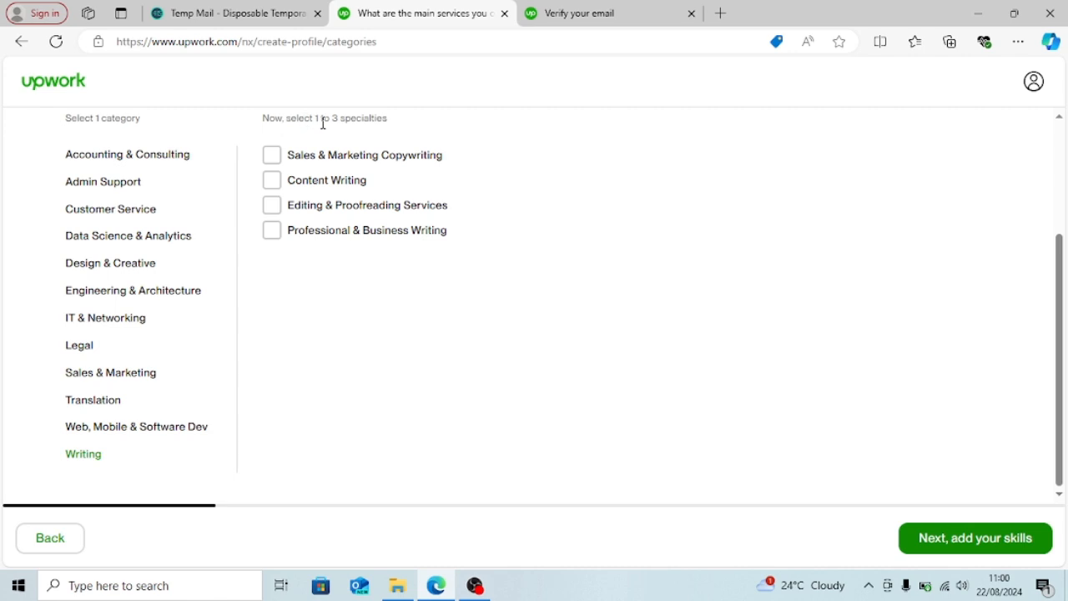
pyautogui.click(283, 183)
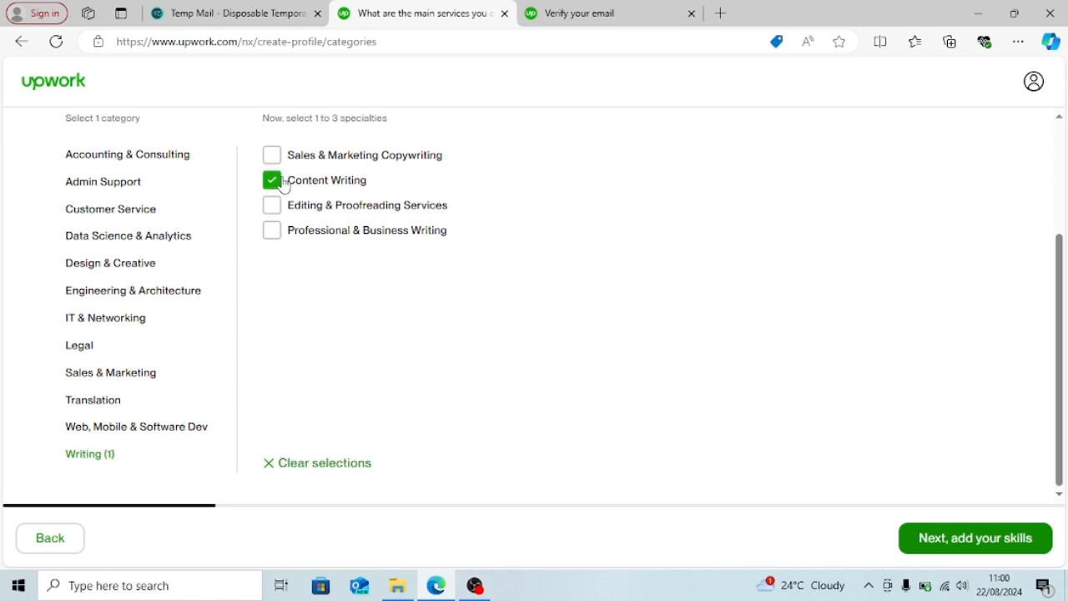
pyautogui.click(283, 184)
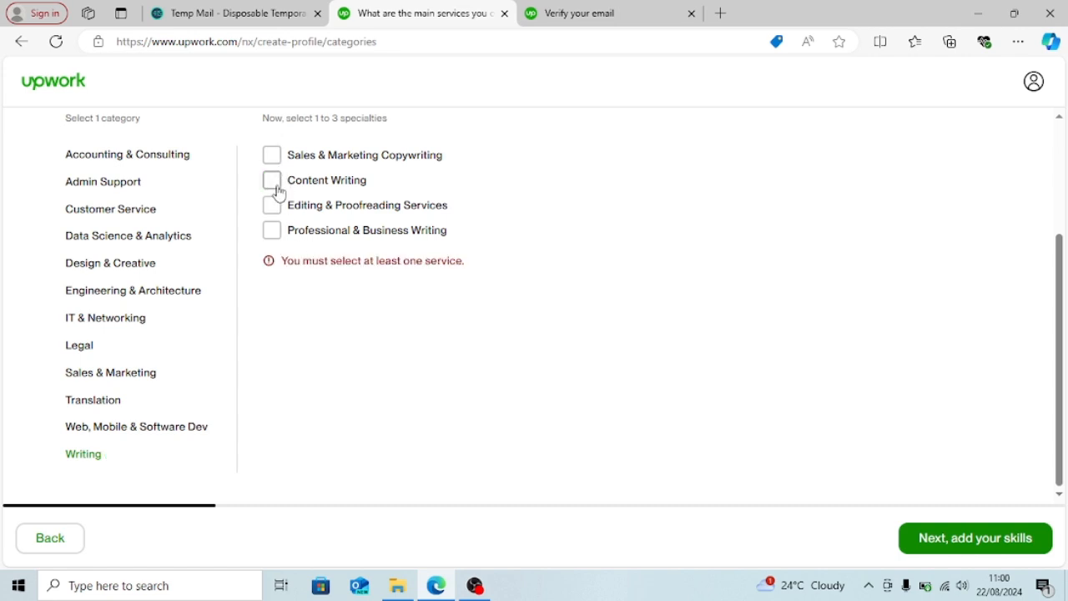
pyautogui.click(276, 184)
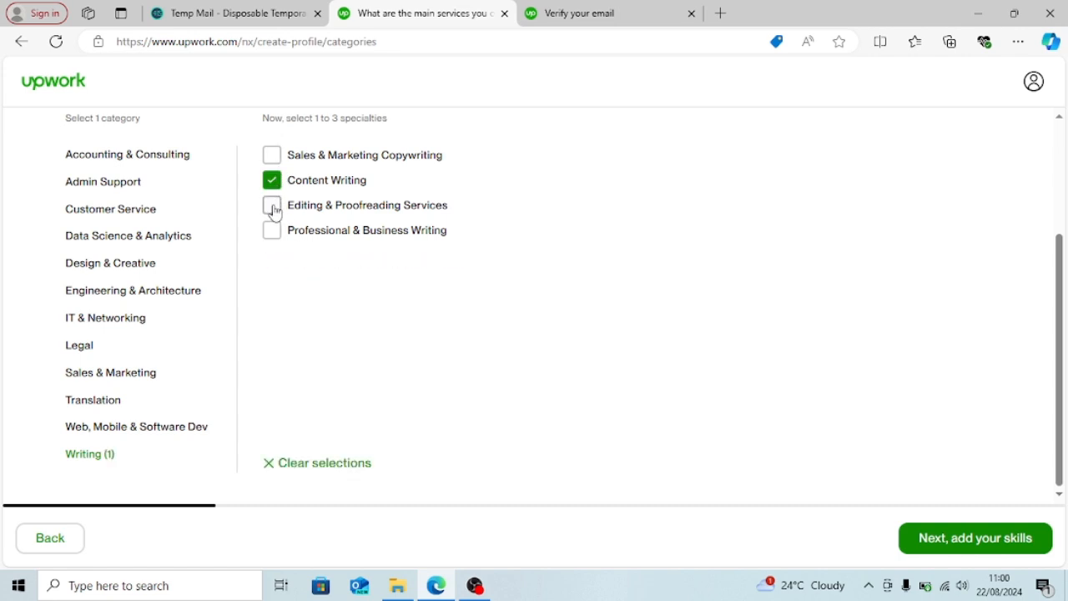
pyautogui.click(275, 209)
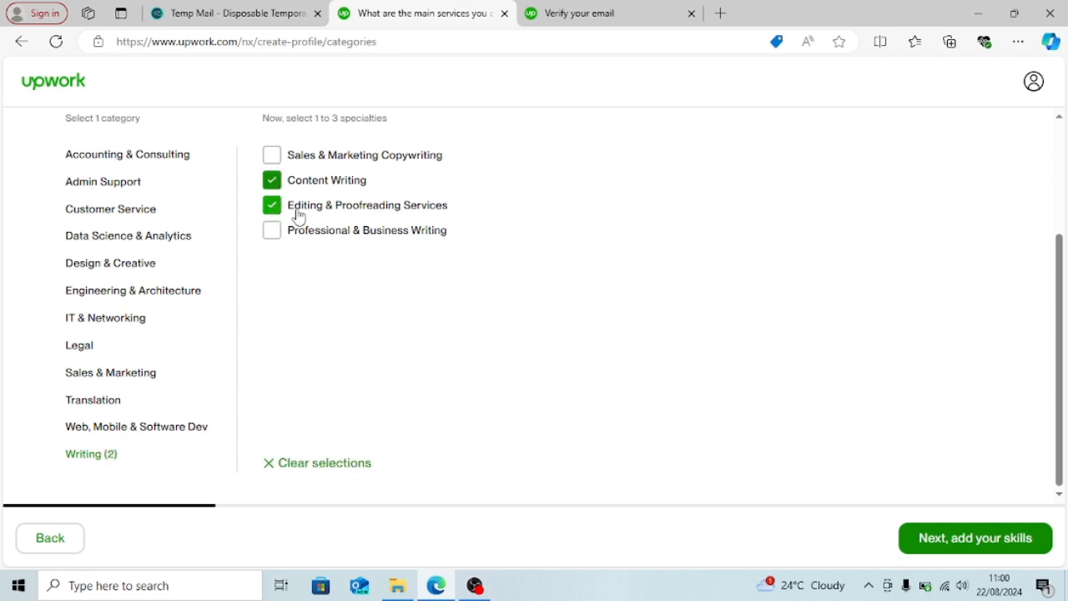
pyautogui.click(970, 538)
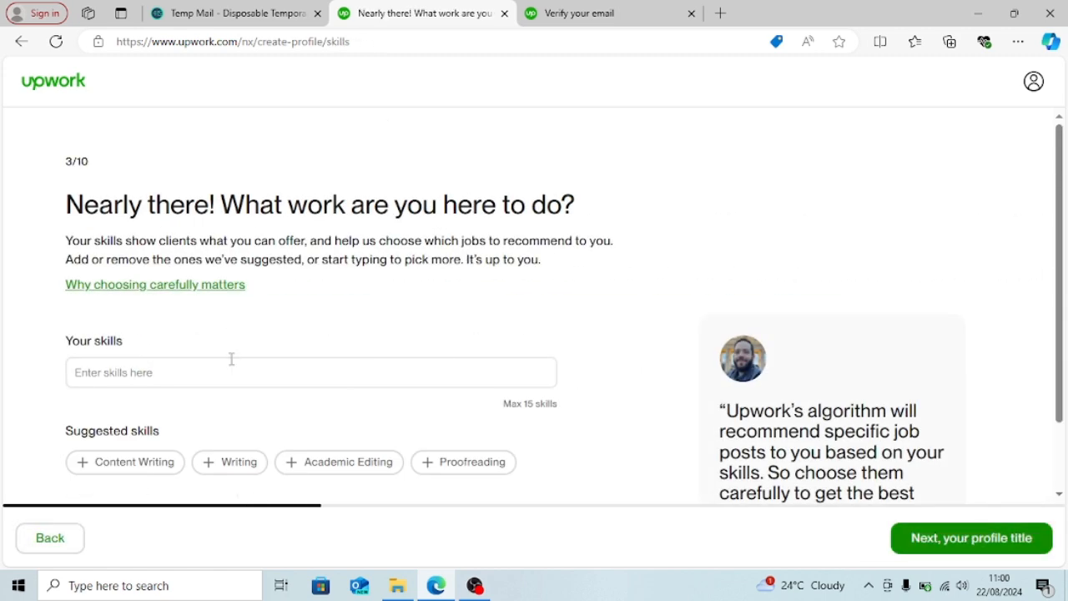
# - Add the suggested skills Content Writing, Writing and Proofreading
pyautogui.click(231, 360)
pyautogui.click(260, 375)
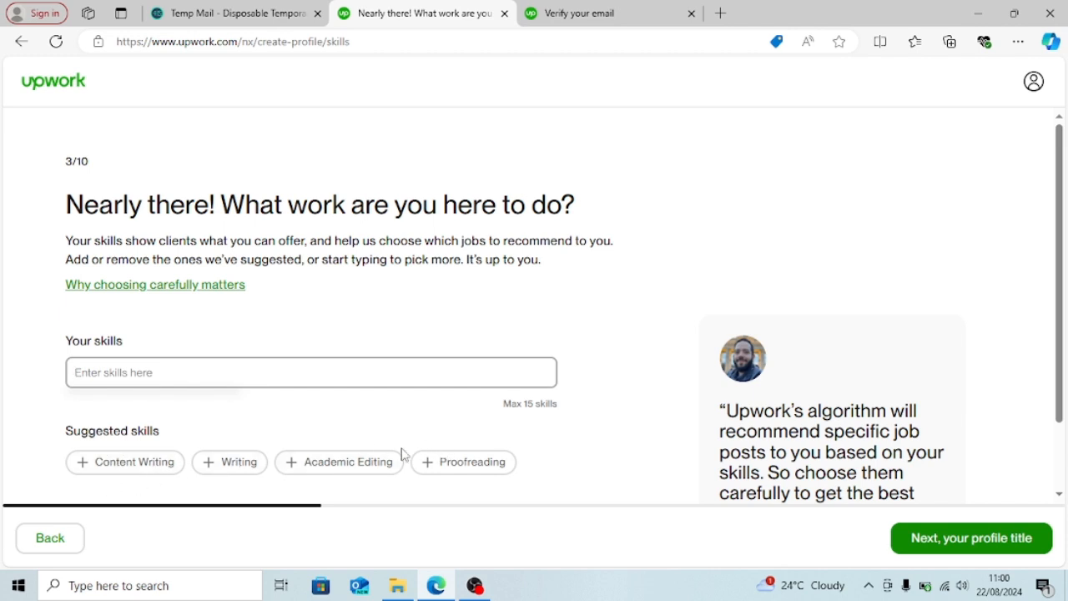
pyautogui.click(139, 465)
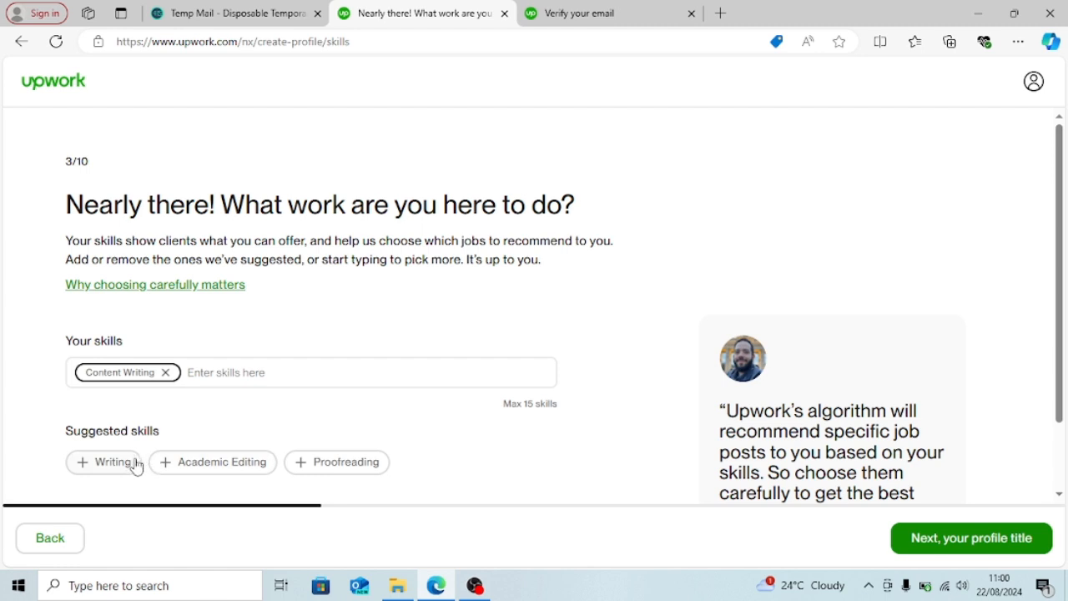
pyautogui.click(133, 465)
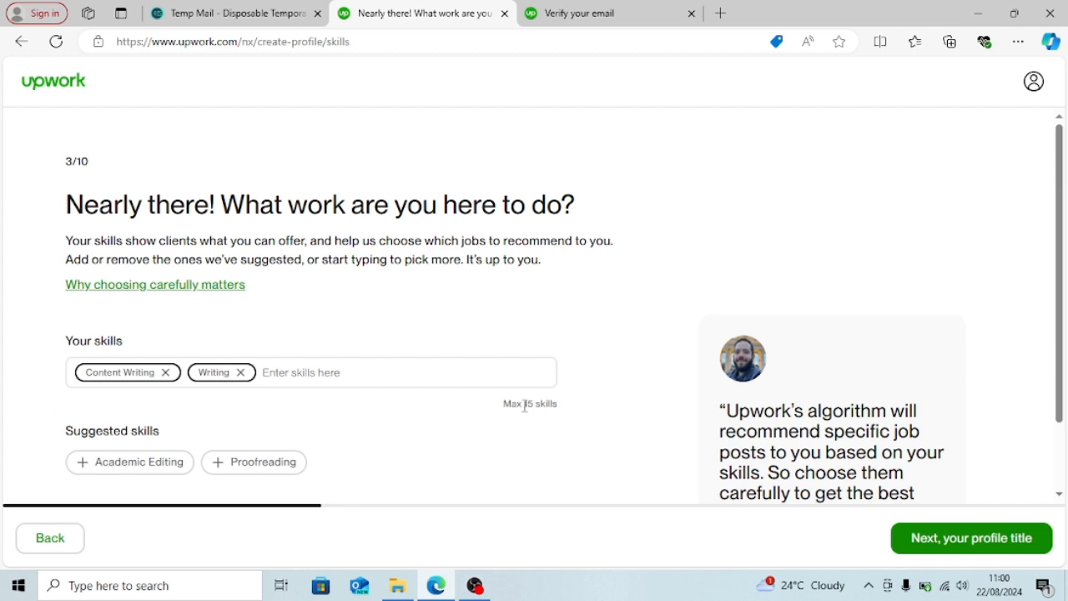
pyautogui.click(359, 384)
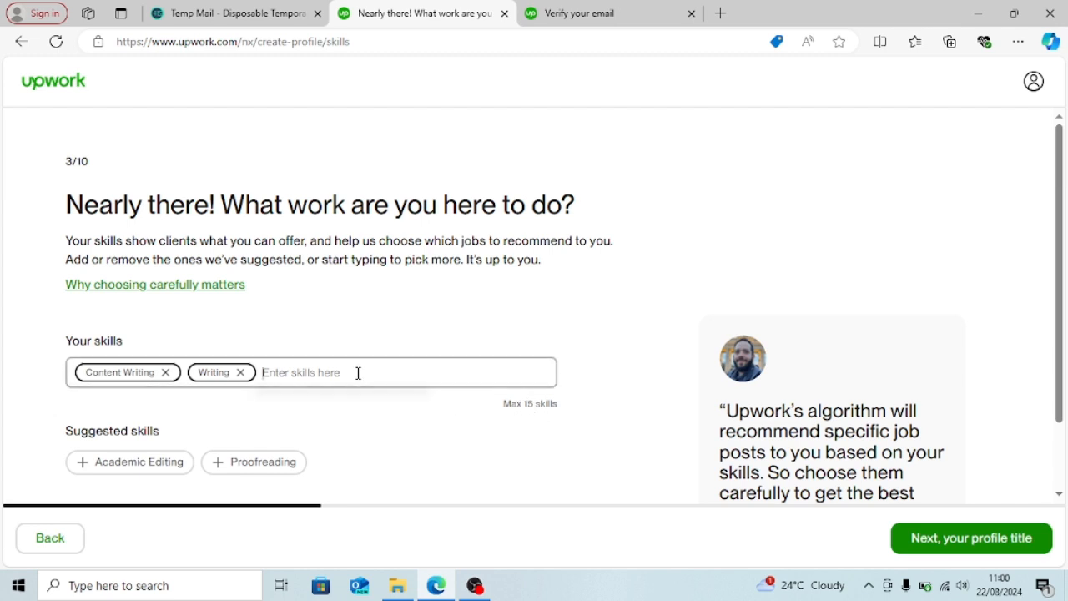
pyautogui.click(244, 469)
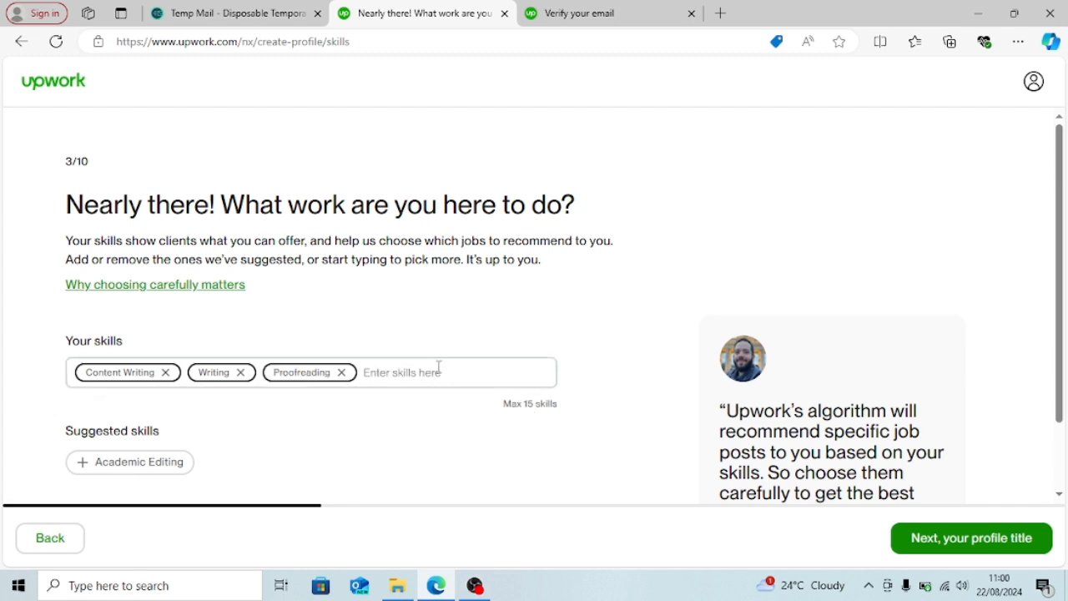
# - Search for and add Academic Writing and Technical Writing as skills
pyautogui.write('Acade')
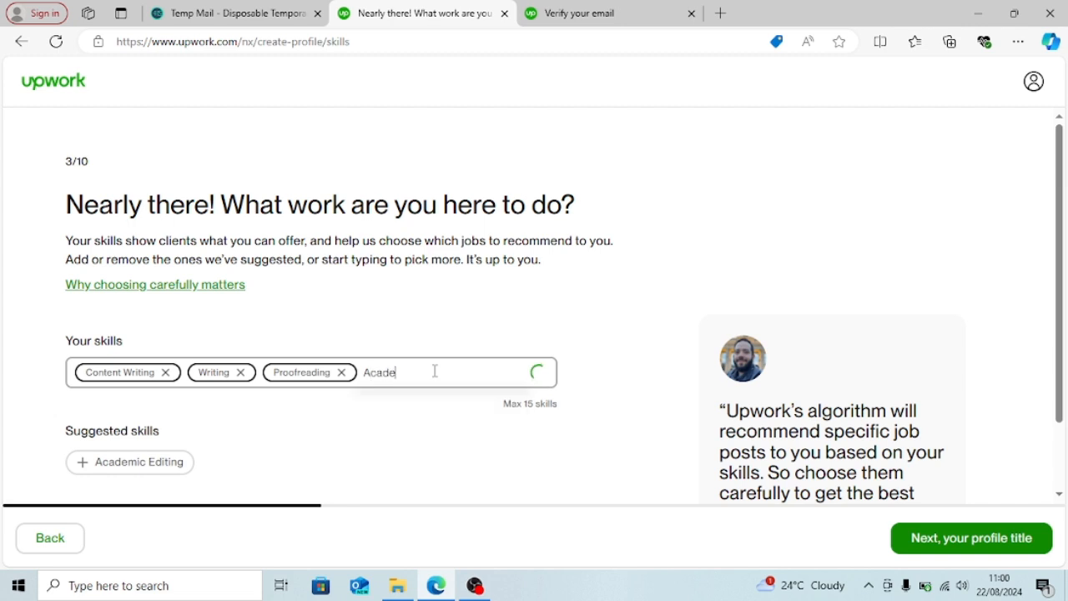
pyautogui.write('mic Wri')
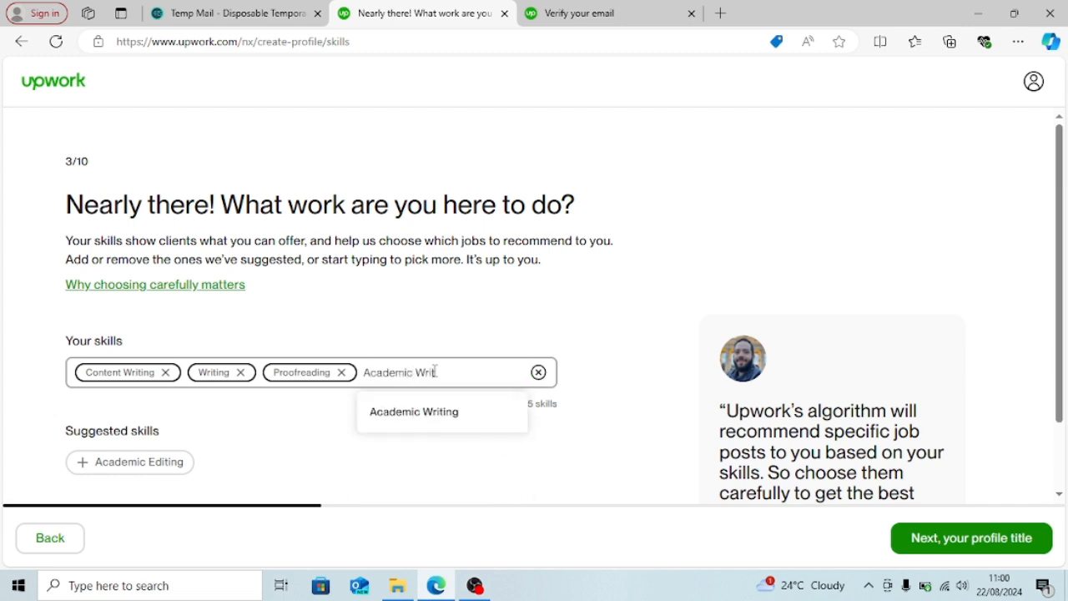
pyautogui.write('ting')
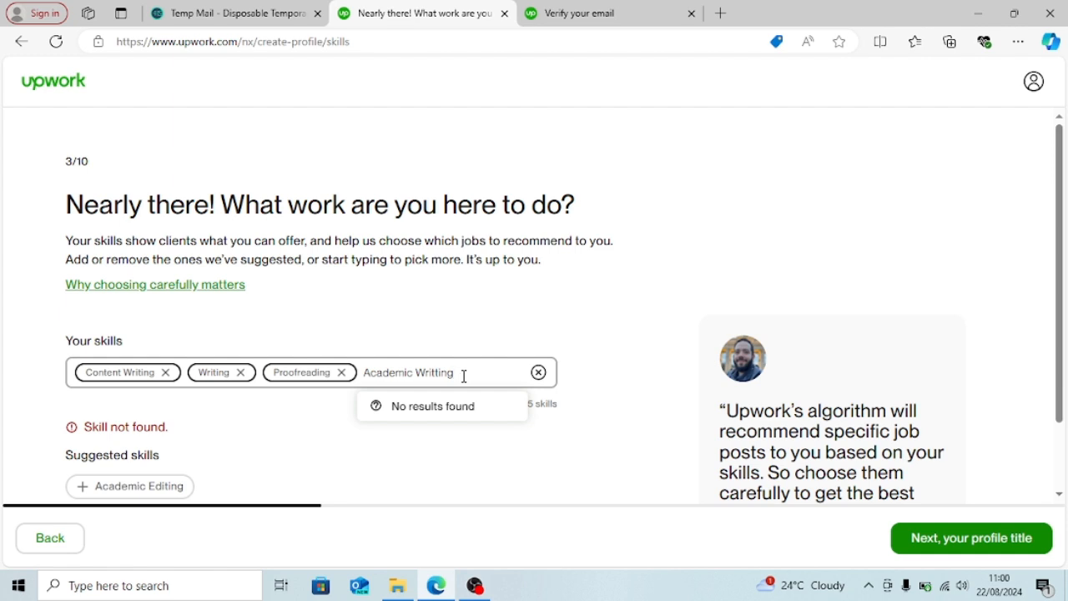
pyautogui.press('BackSpace')
pyautogui.press('BackSpace')
pyautogui.write('n')
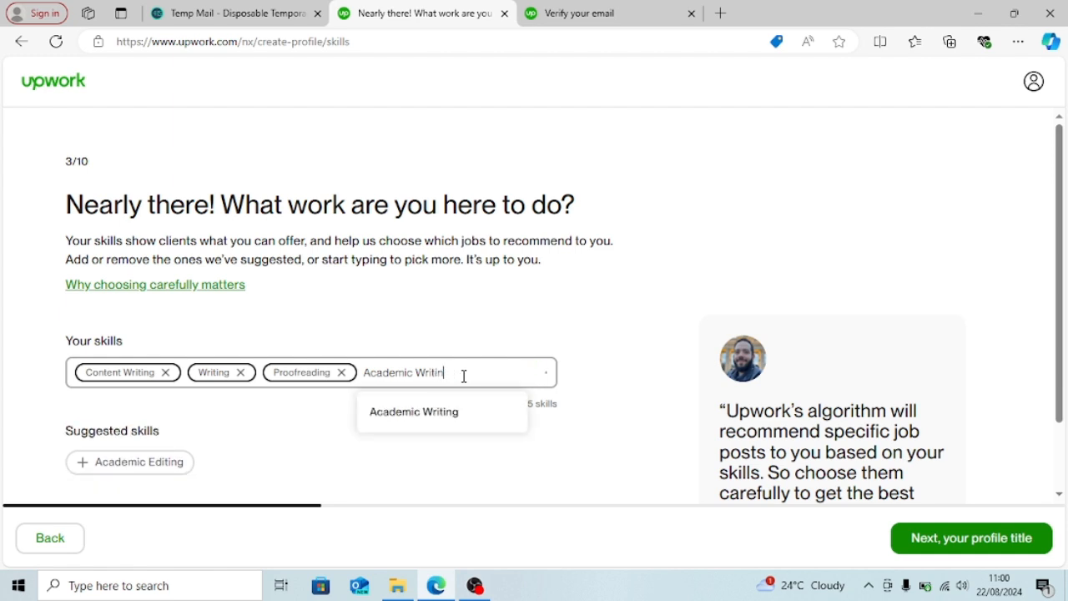
pyautogui.write('g')
pyautogui.click(470, 420)
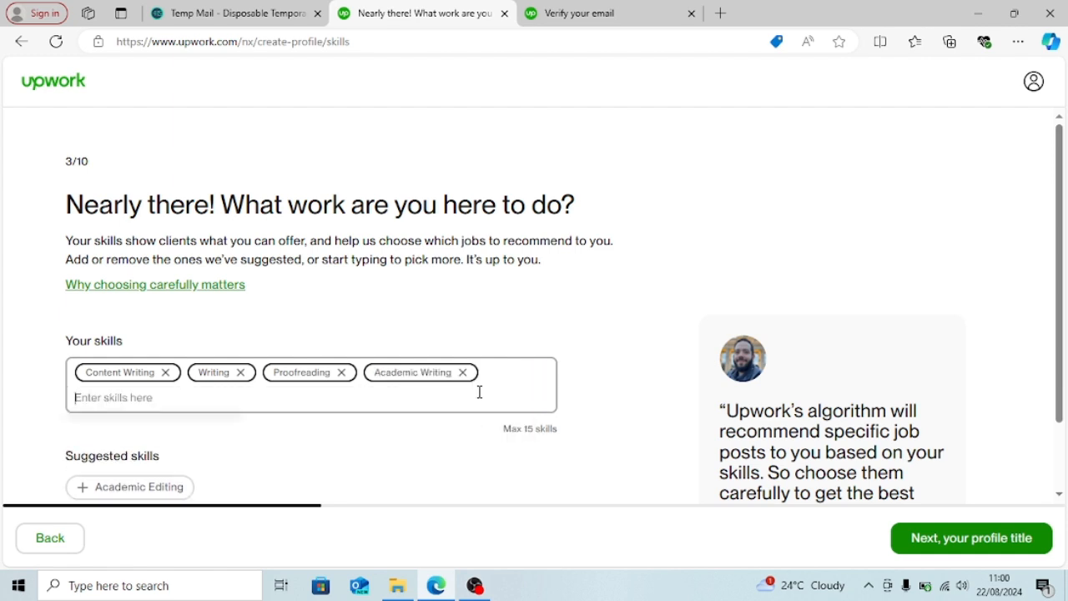
pyautogui.write('Technica')
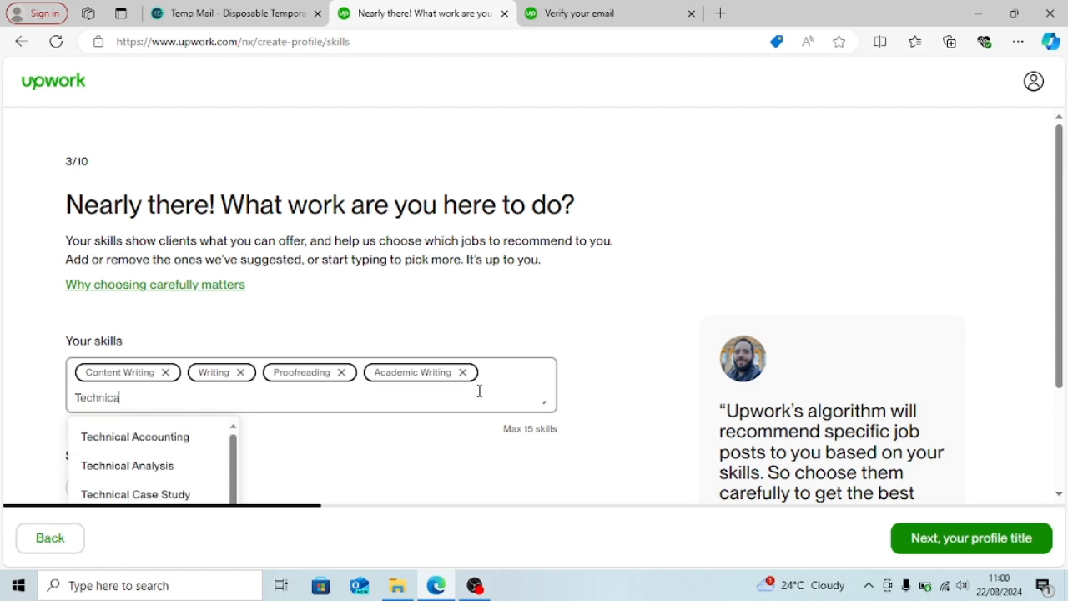
pyautogui.write('l Writing')
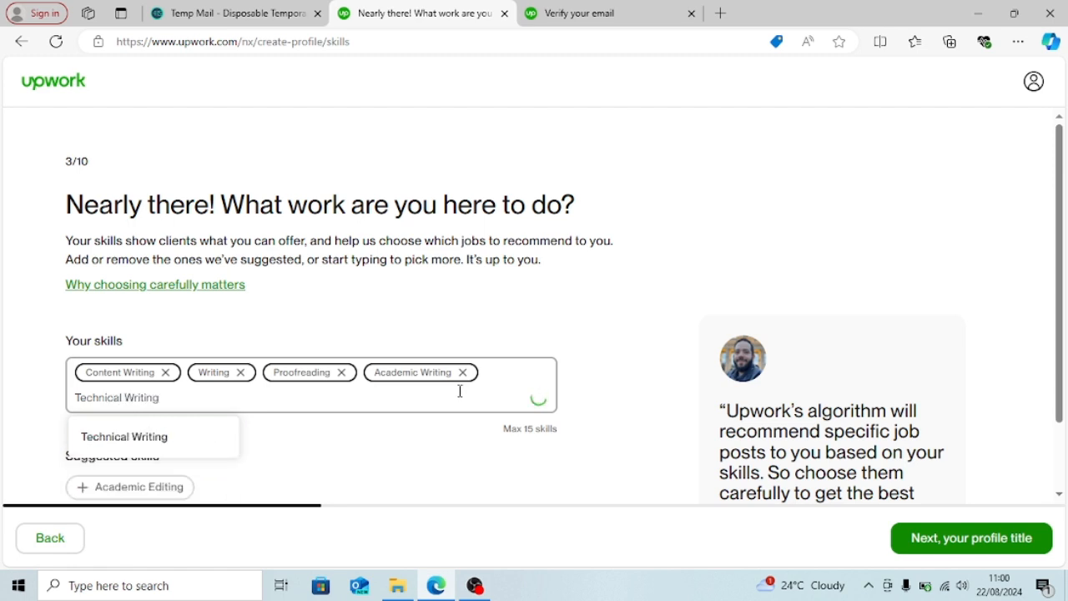
pyautogui.click(207, 444)
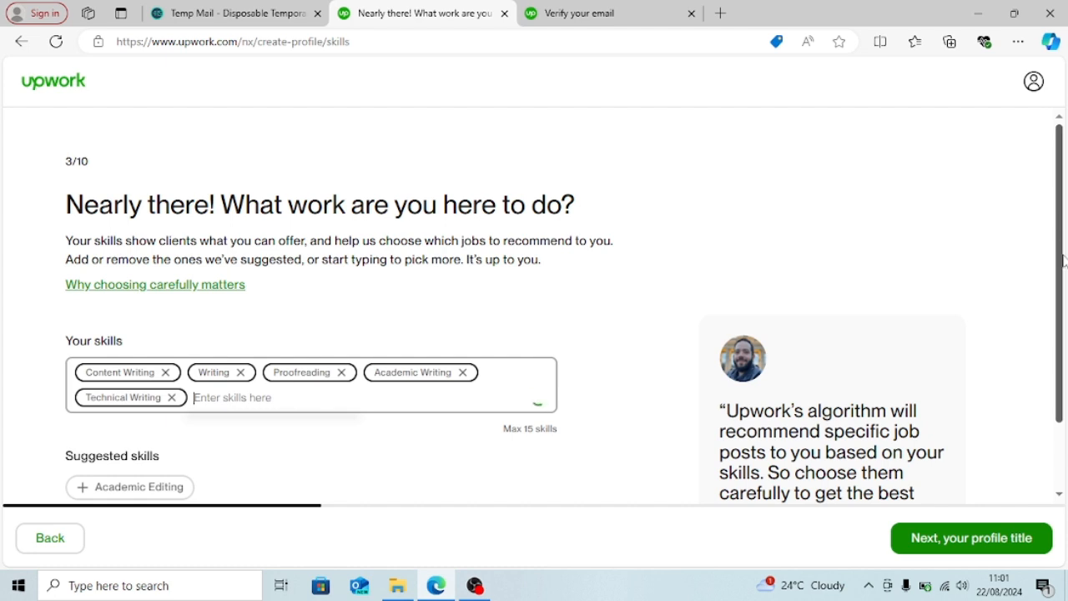
pyautogui.moveTo(1064, 259); pyautogui.dragTo(1066, 320)
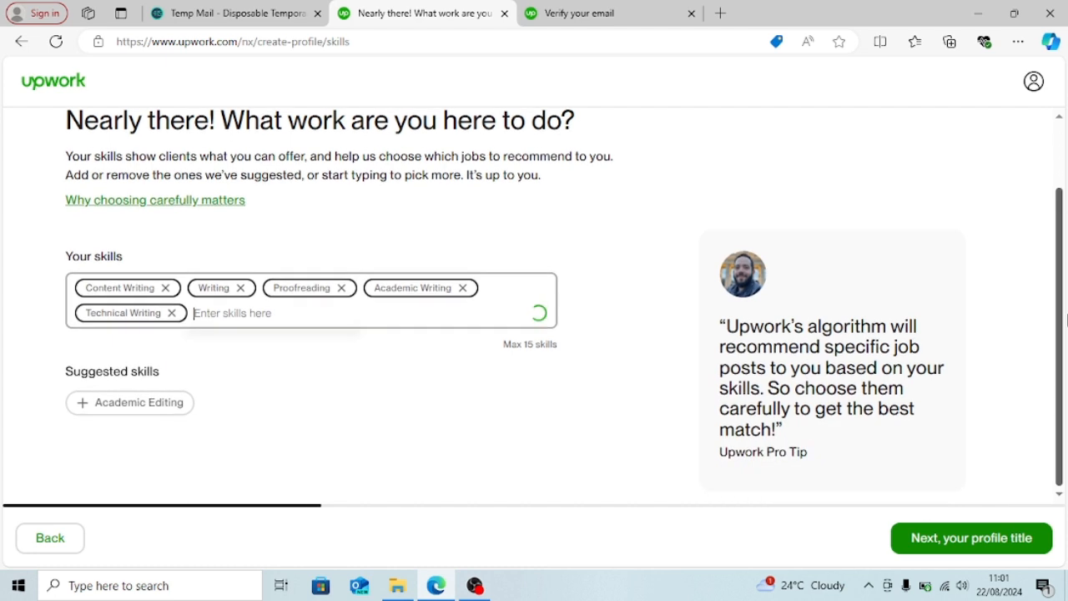
# - Save the skills and set the professional role to Content Writing, then continue
pyautogui.click(1011, 539)
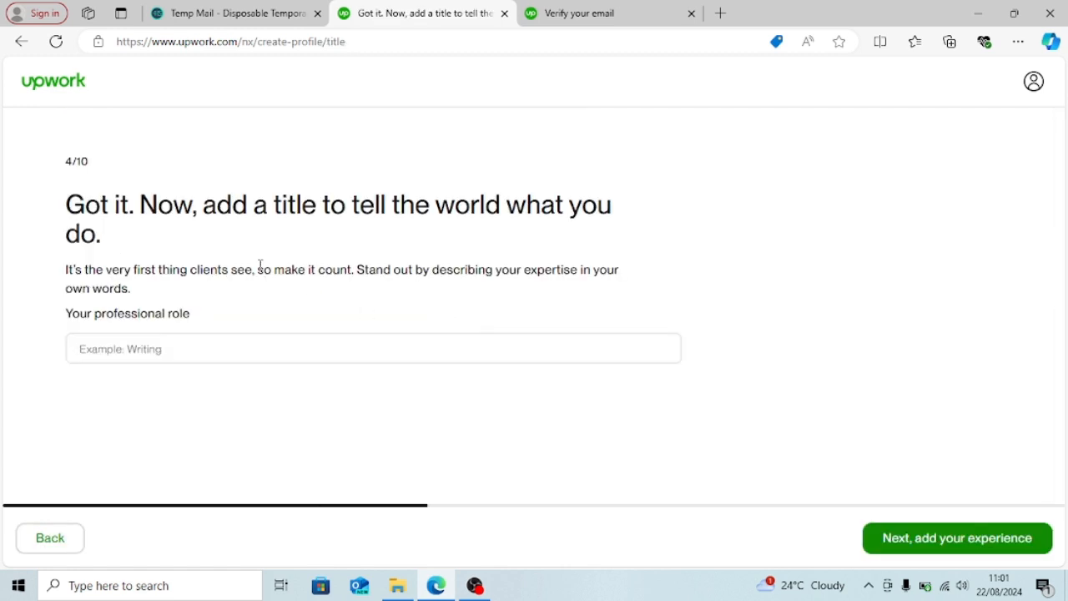
pyautogui.click(315, 356)
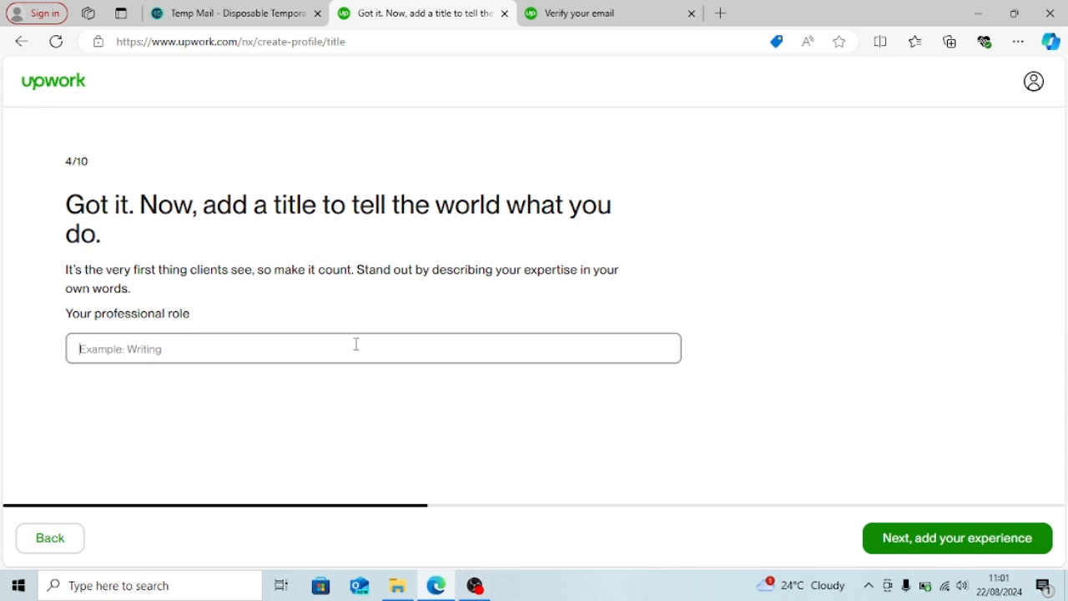
pyautogui.write('Content Writing')
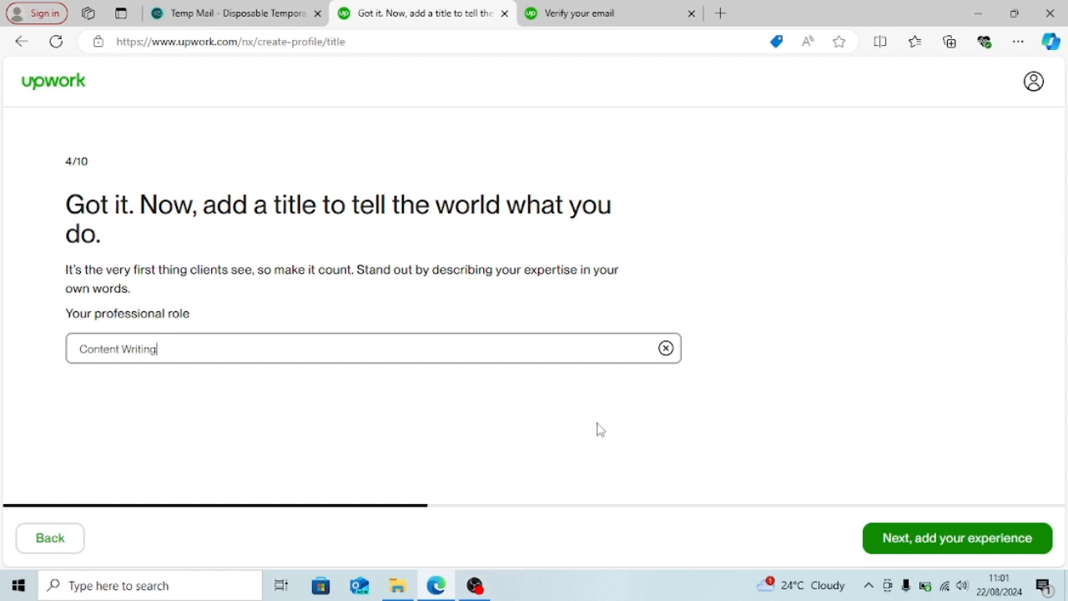
pyautogui.click(964, 545)
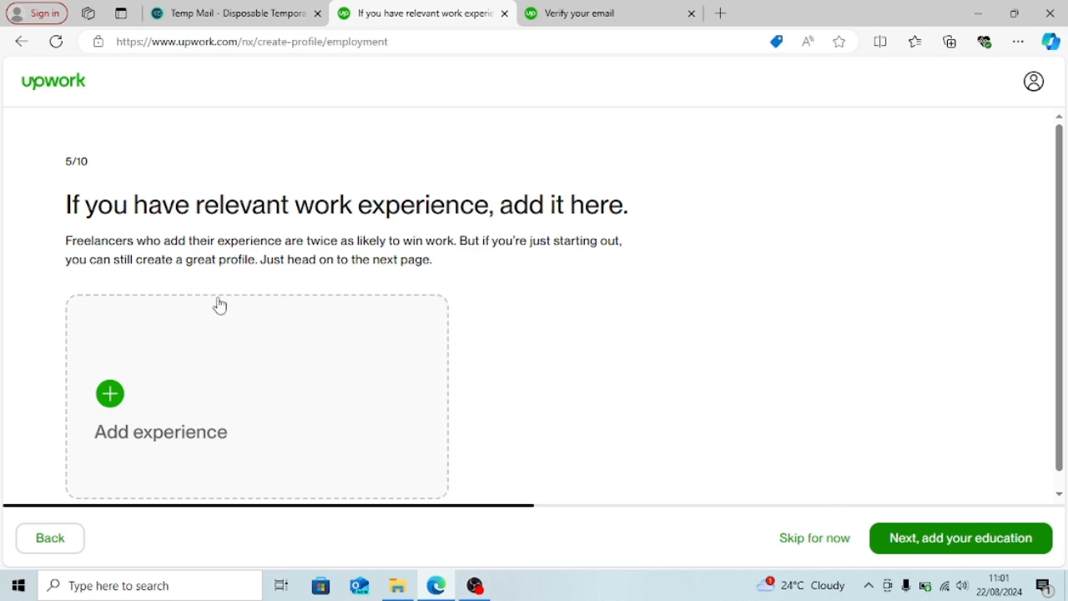
# - Add a new work experience entry titled 'content writer'
pyautogui.click(111, 392)
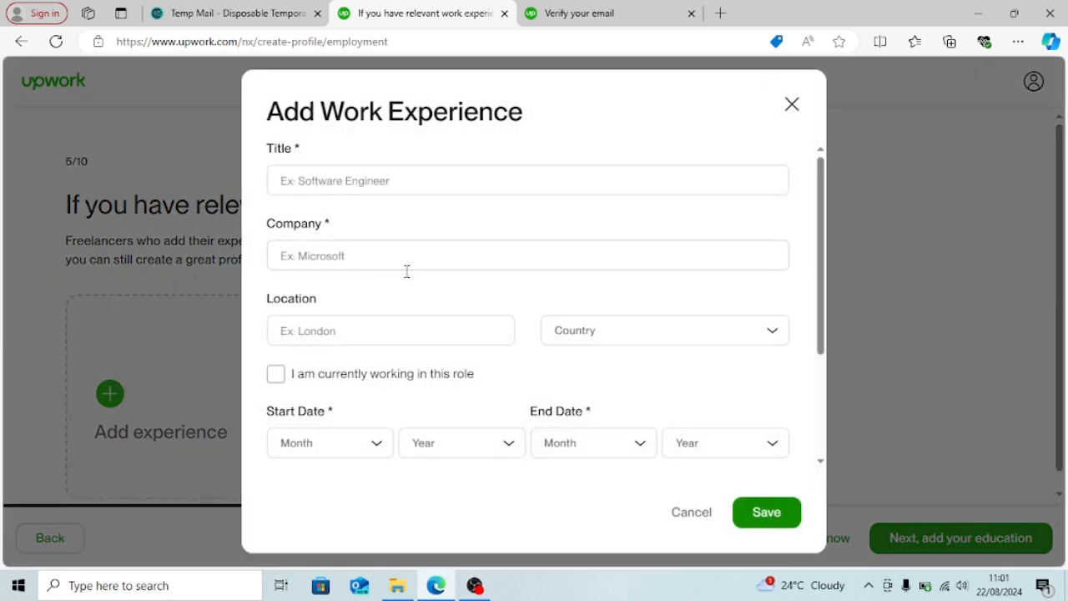
pyautogui.click(459, 182)
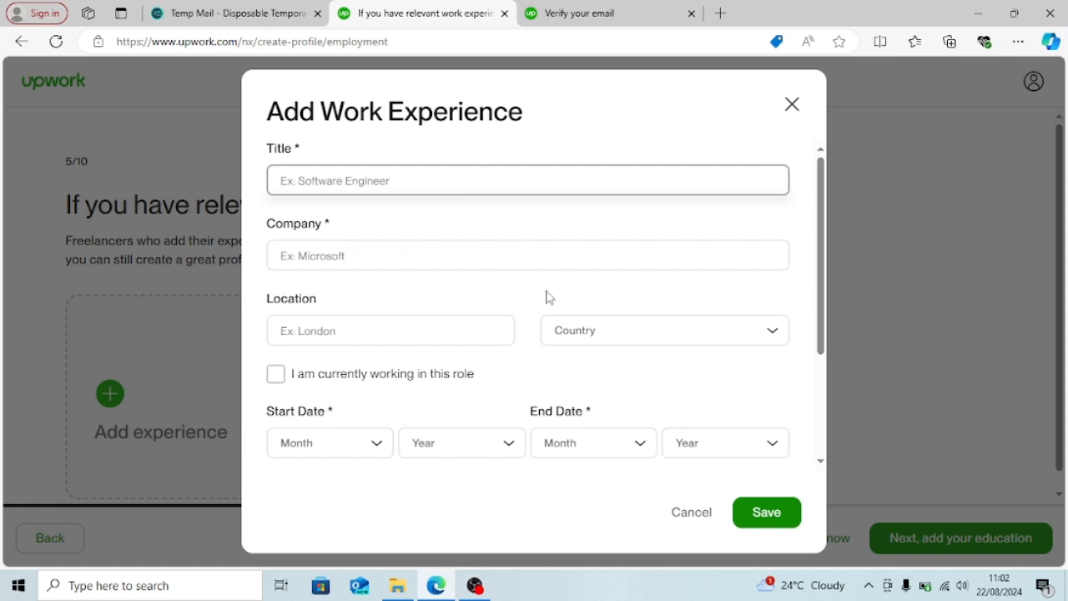
pyautogui.write('co')
pyautogui.press('BackSpace')
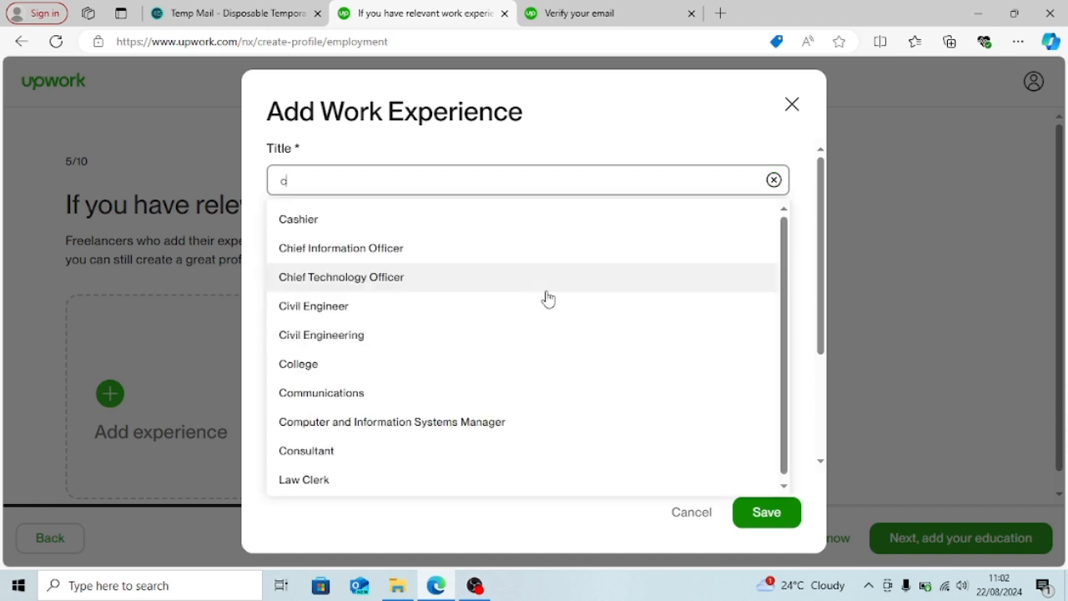
pyautogui.press('BackSpace')
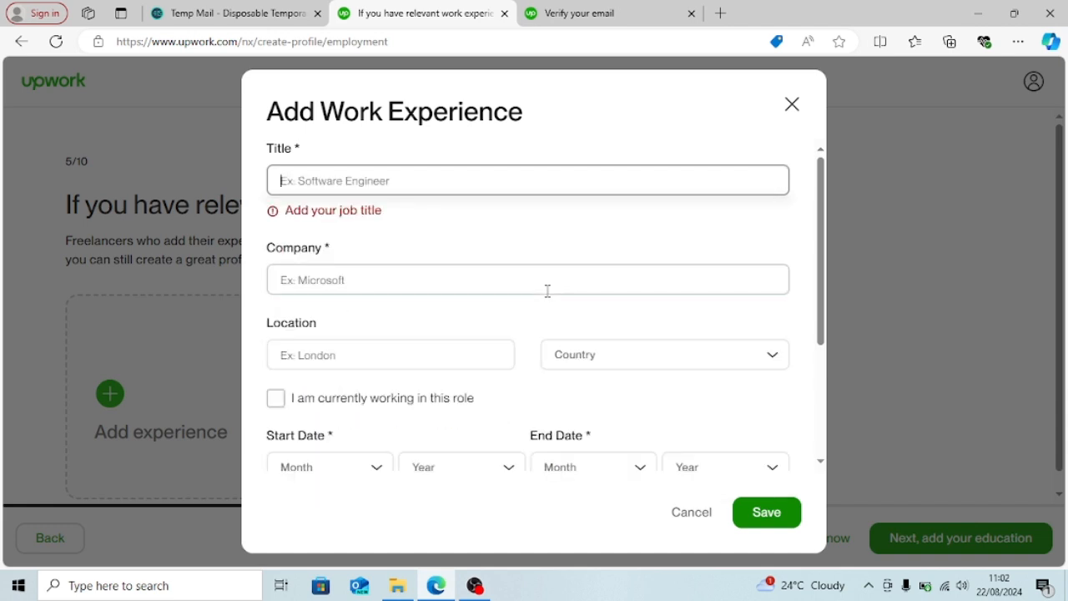
pyautogui.write('cone')
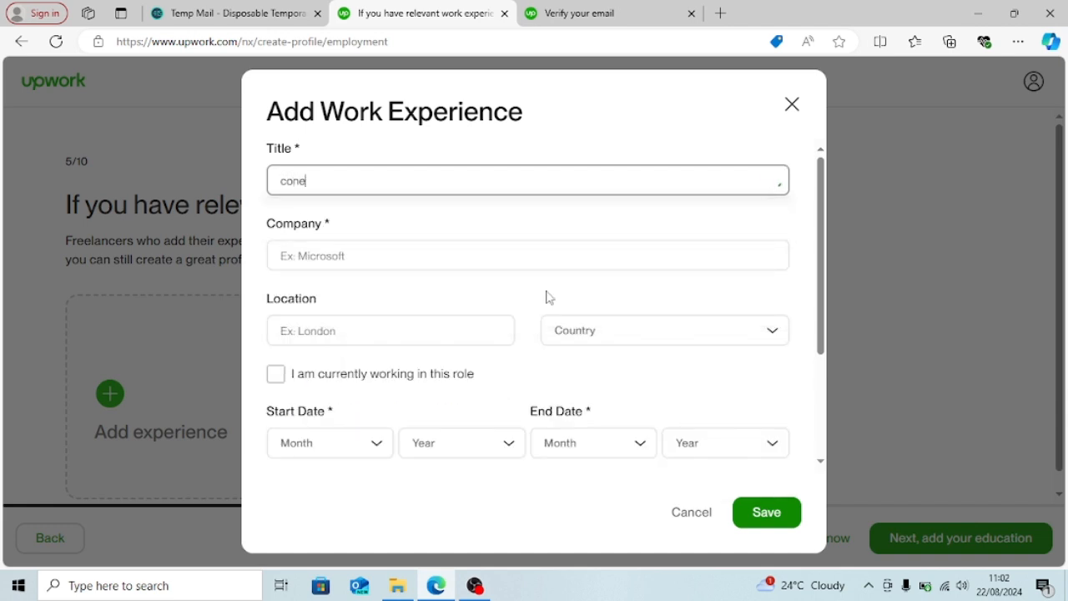
pyautogui.press('BackSpace')
pyautogui.write('tent writer')
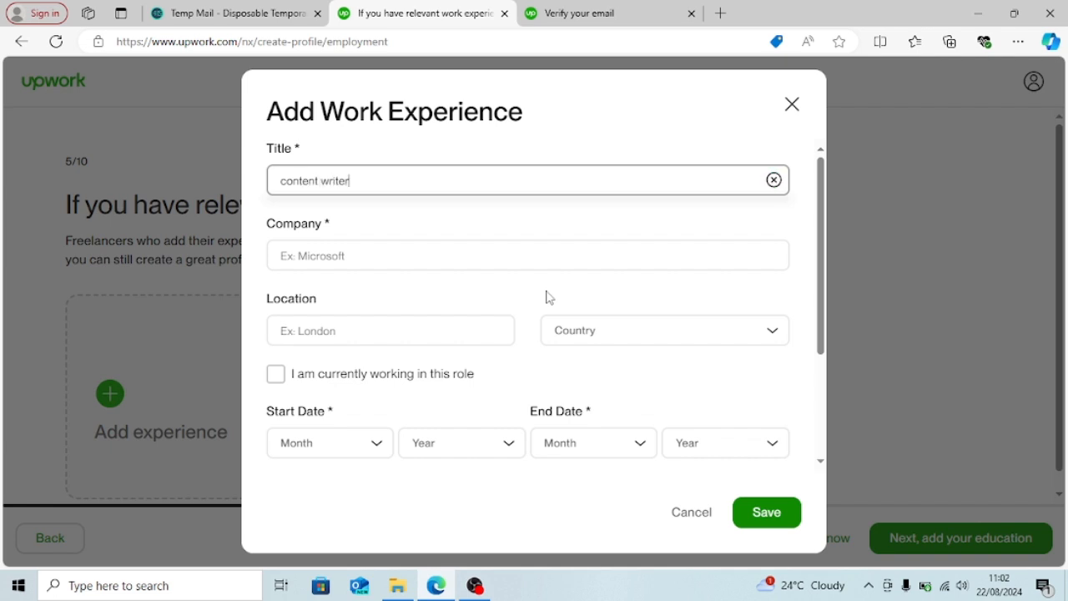
# - Enter the employer's company name in the Company field
pyautogui.click(521, 256)
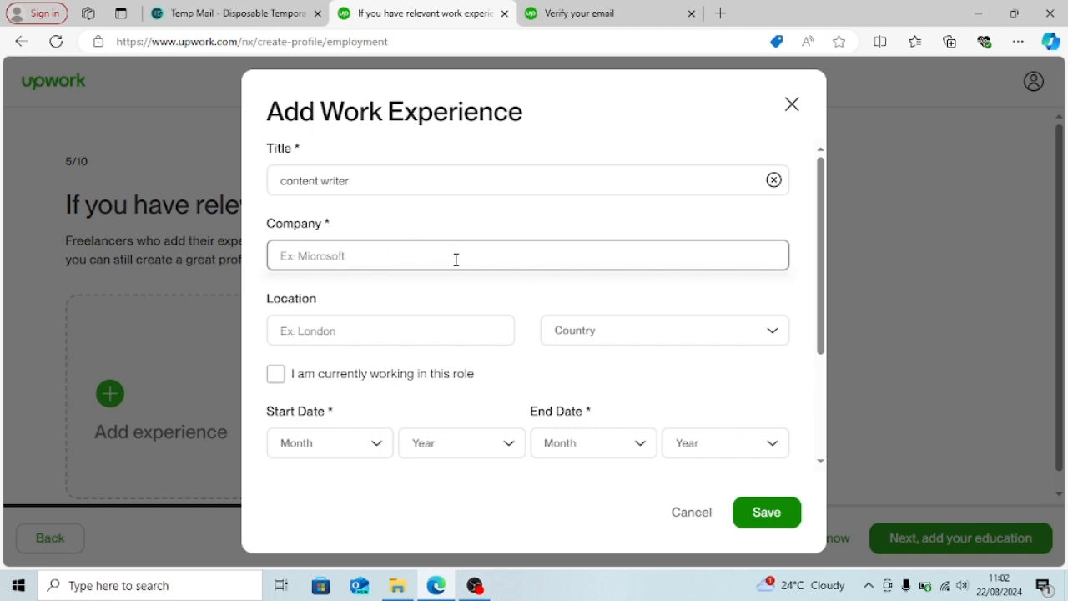
pyautogui.write('CVS P')
pyautogui.press('BackSpace')
pyautogui.press('BackSpace')
pyautogui.press('BackSpace')
pyautogui.write('S')
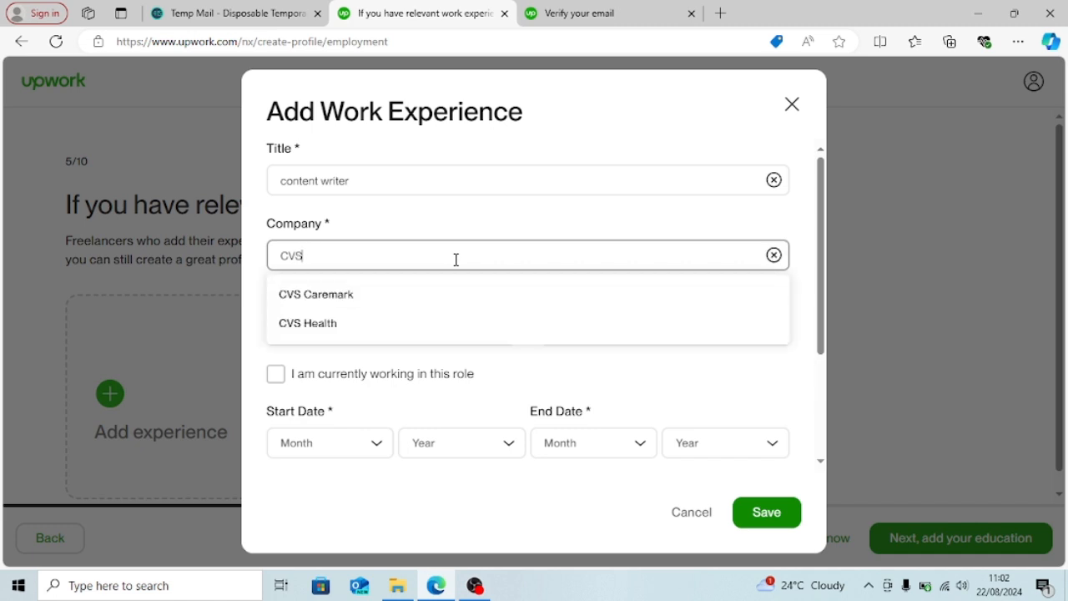
pyautogui.write(' Prak')
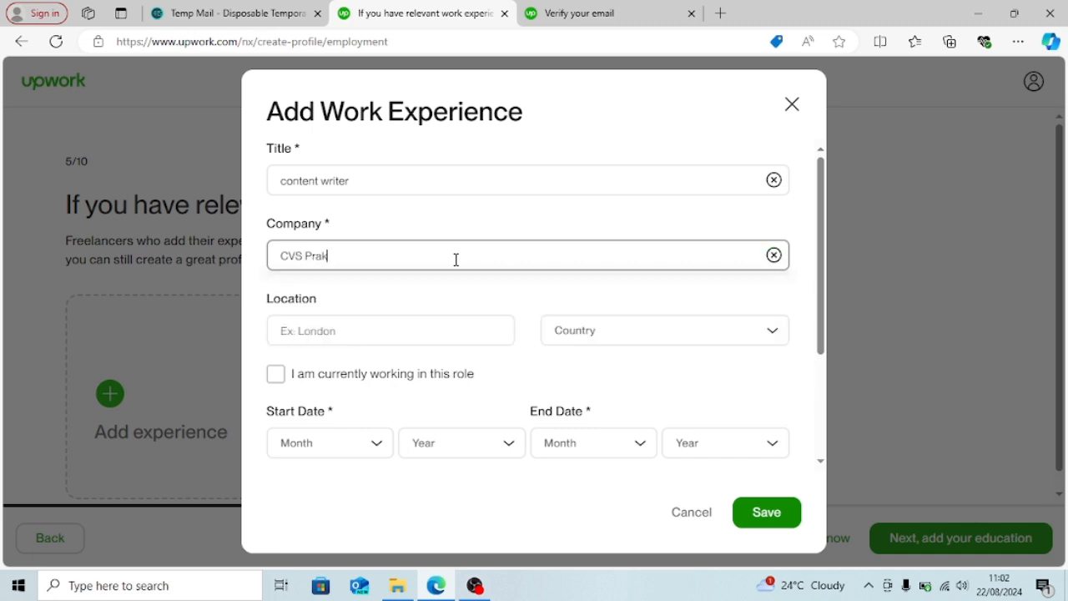
pyautogui.write('ash')
pyautogui.click(351, 330)
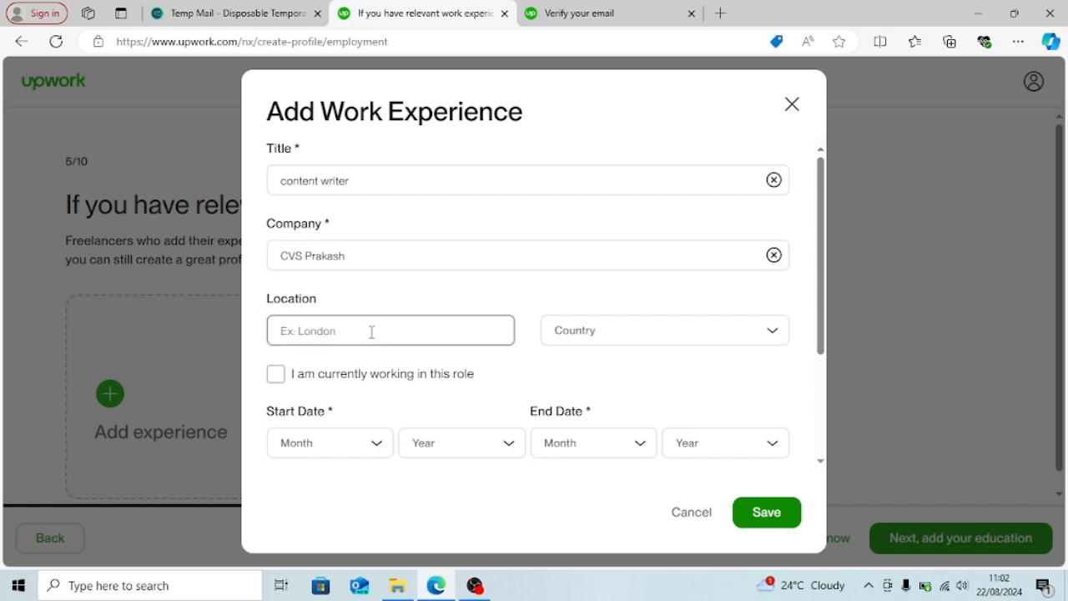
# - Set the job location to Mumbai, India
pyautogui.write('Mumbai')
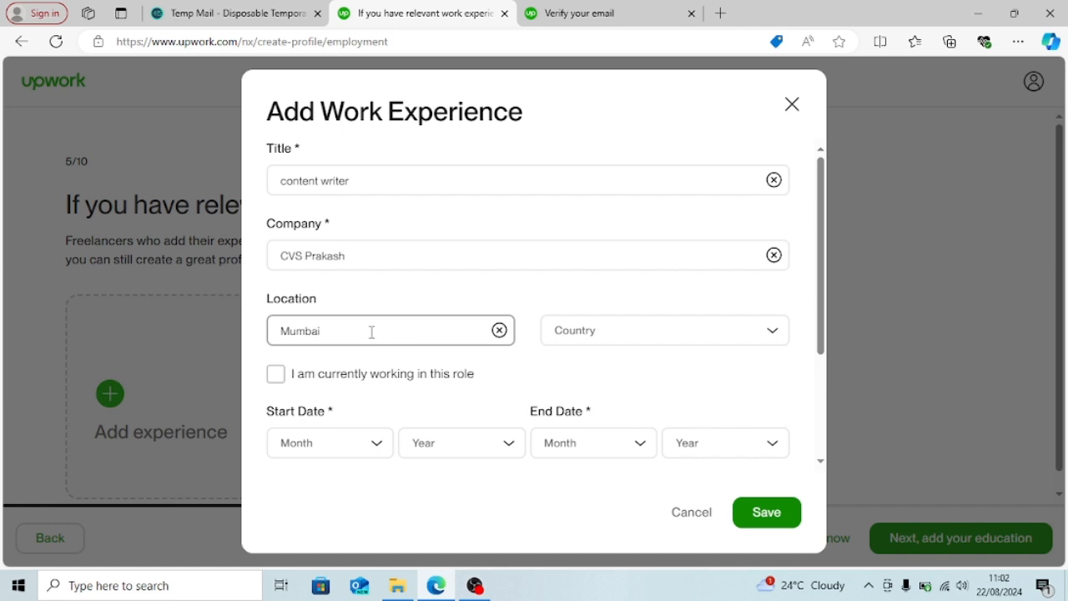
pyautogui.click(584, 332)
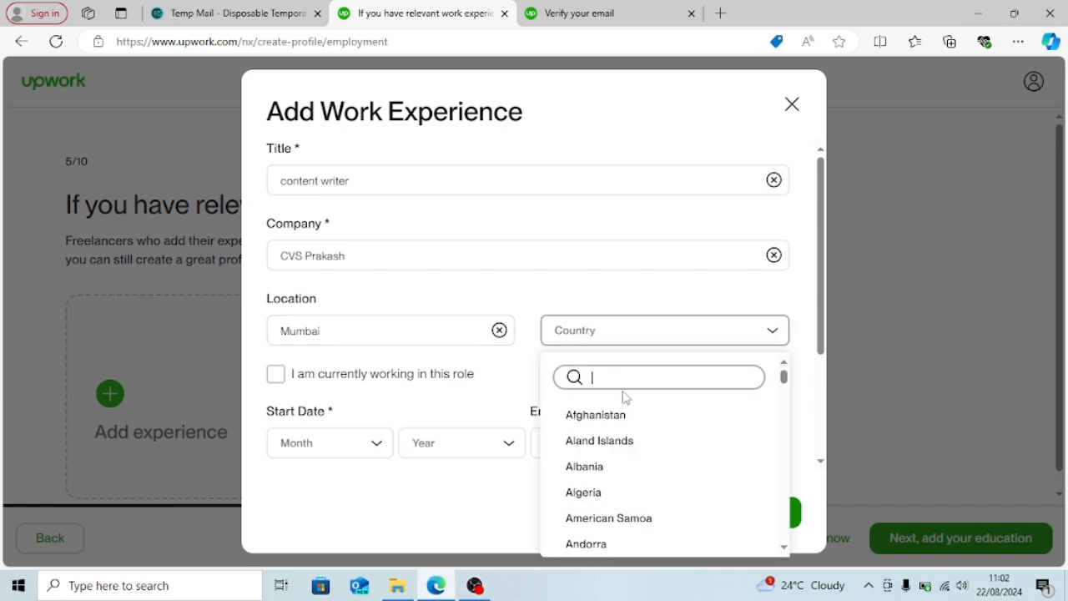
pyautogui.write('India')
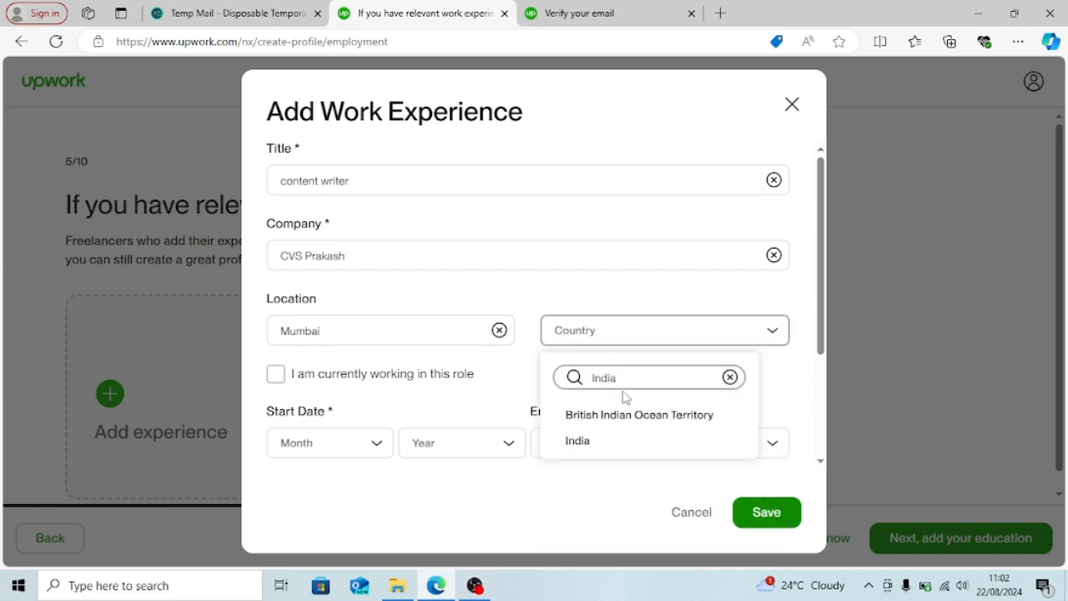
pyautogui.click(625, 441)
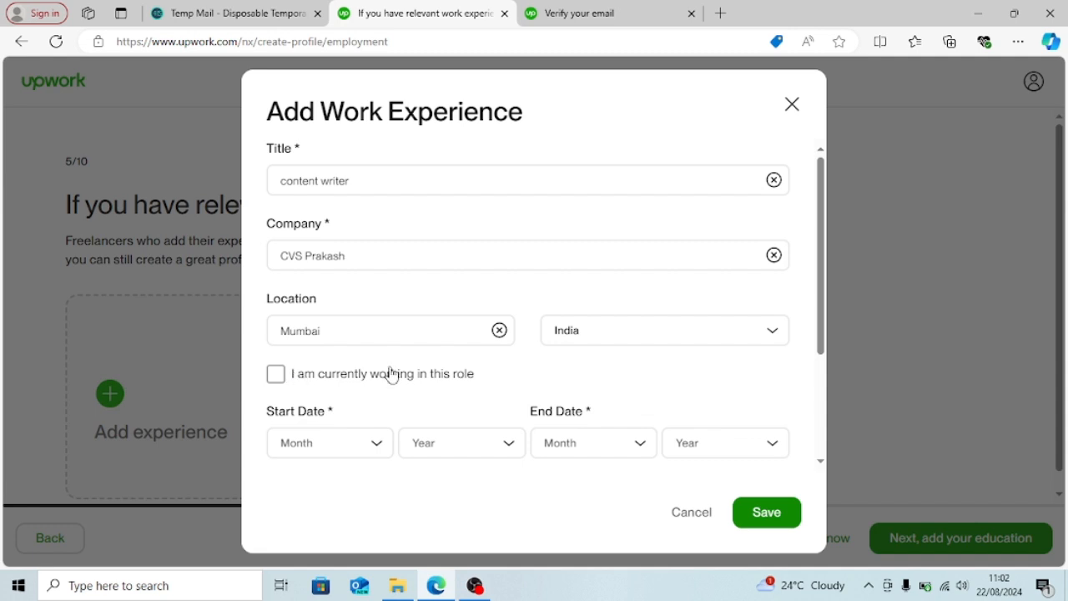
# - Mark it as the current role starting January 2023 and save the experience
pyautogui.click(277, 375)
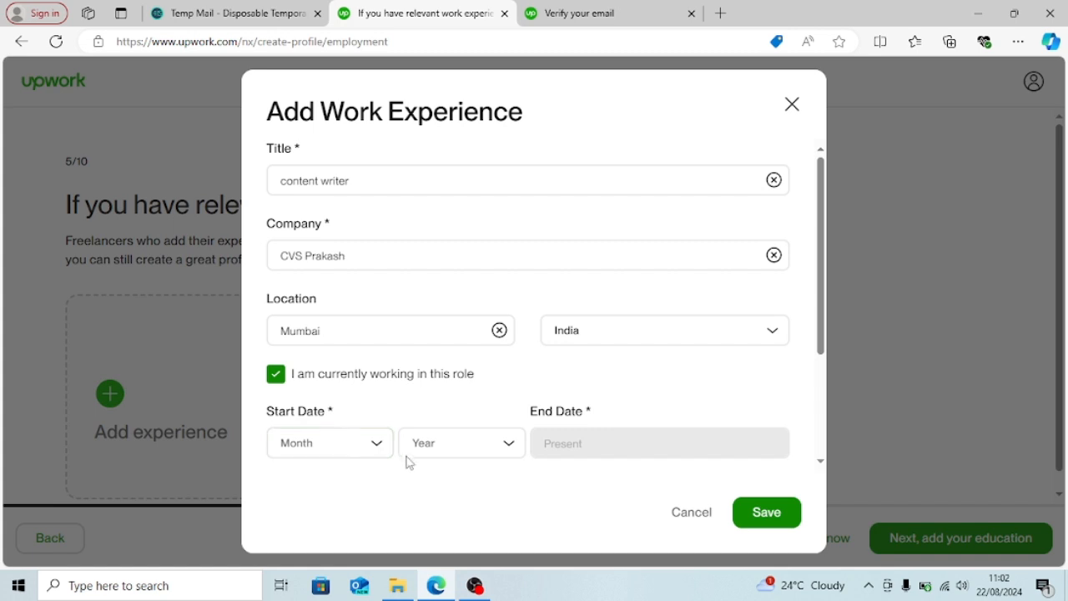
pyautogui.click(276, 376)
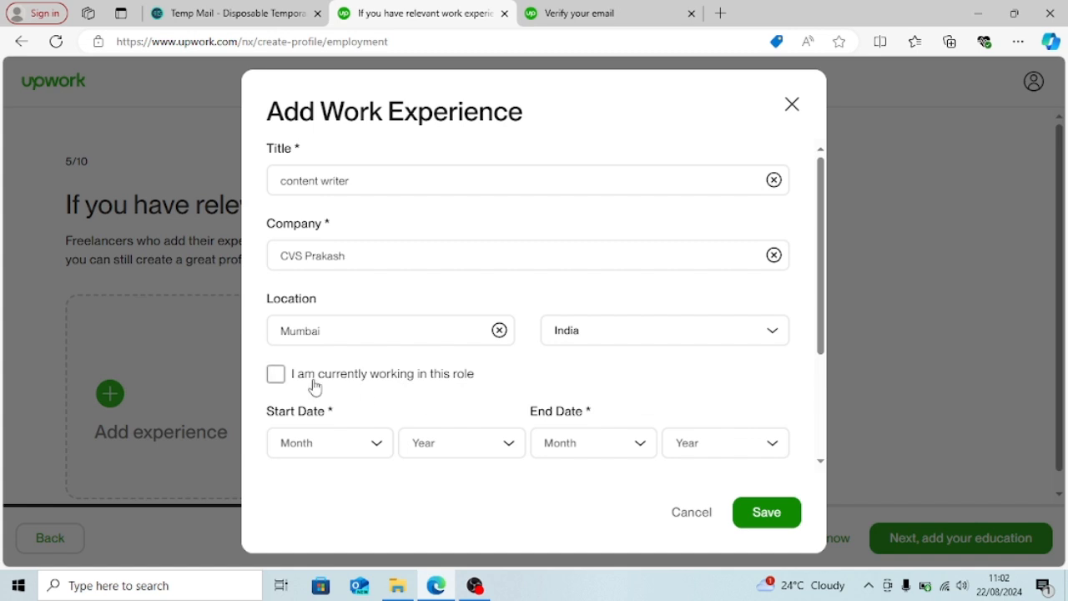
pyautogui.click(277, 376)
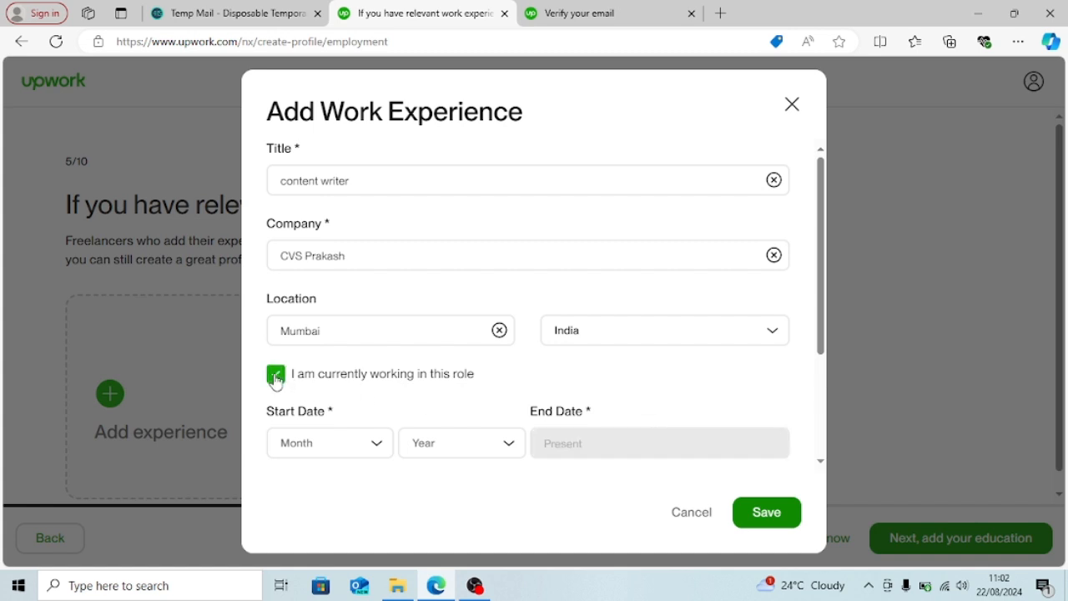
pyautogui.click(378, 455)
pyautogui.click(363, 483)
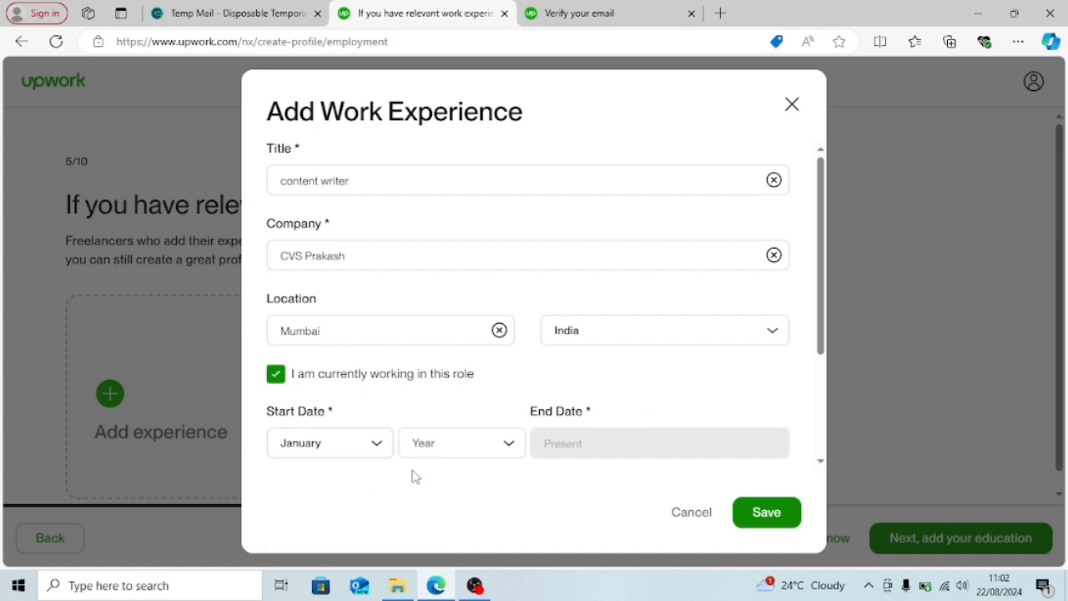
pyautogui.click(470, 457)
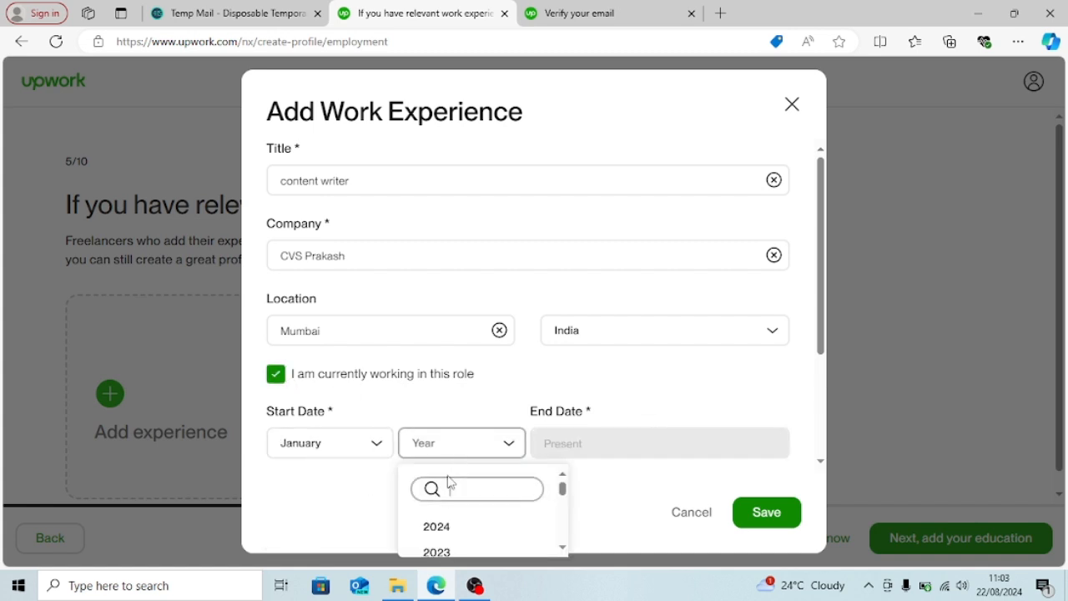
pyautogui.click(439, 553)
pyautogui.click(785, 520)
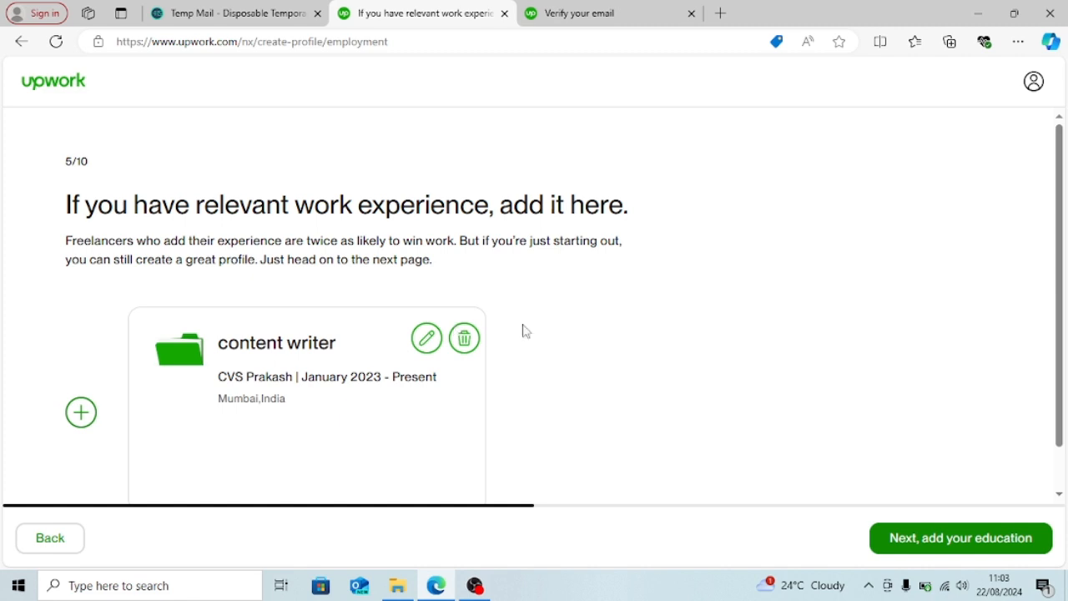
# - Advance from work experience to the education step (6/10) of the profile setup
pyautogui.click(1010, 542)
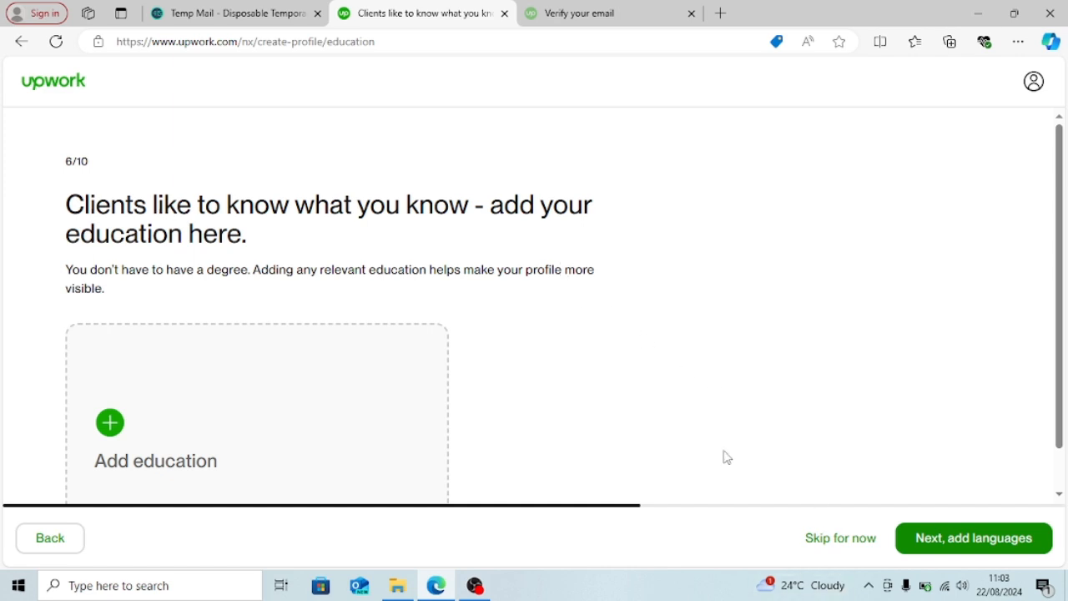
# - Add an education entry: Ambrose Alli University, Bachelor's degree, field of study business administration
pyautogui.click(117, 420)
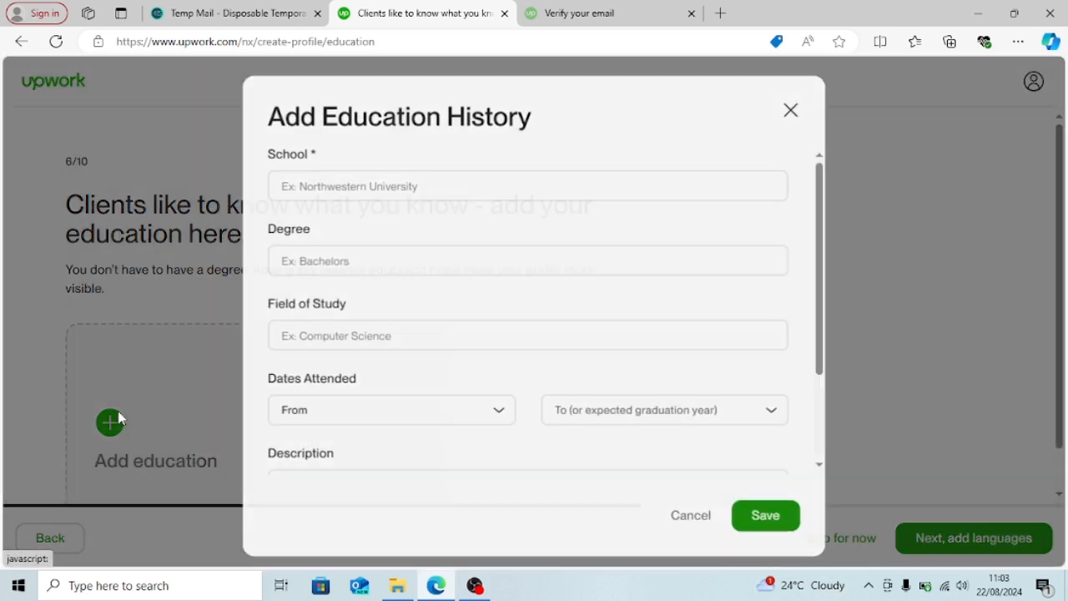
pyautogui.click(567, 178)
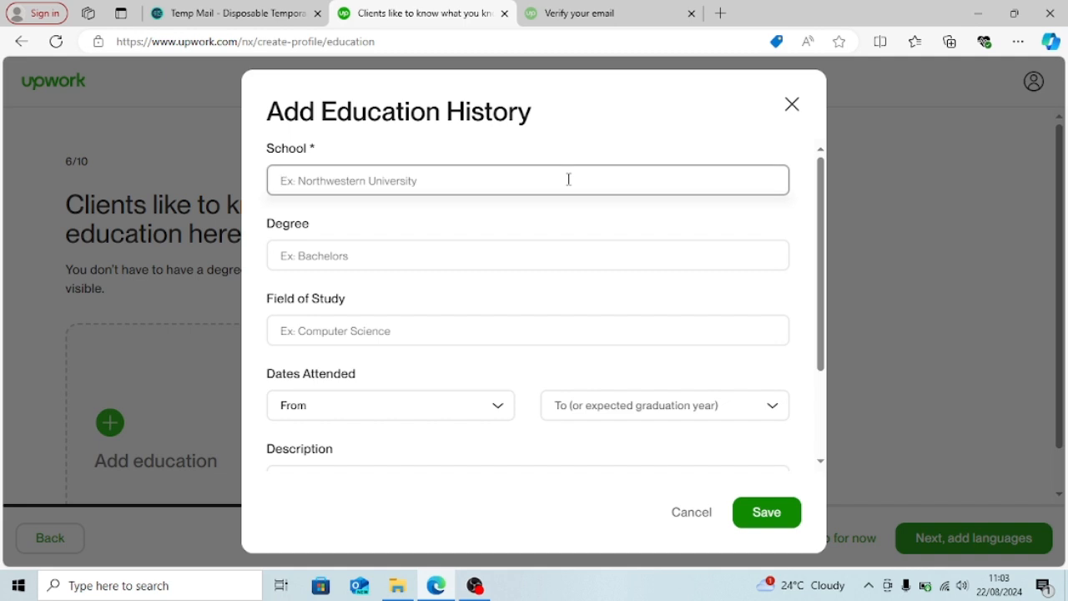
pyautogui.write('amb')
pyautogui.press('BackSpace')
pyautogui.press('BackSpace')
pyautogui.press('BackSpace')
pyautogui.write('Am')
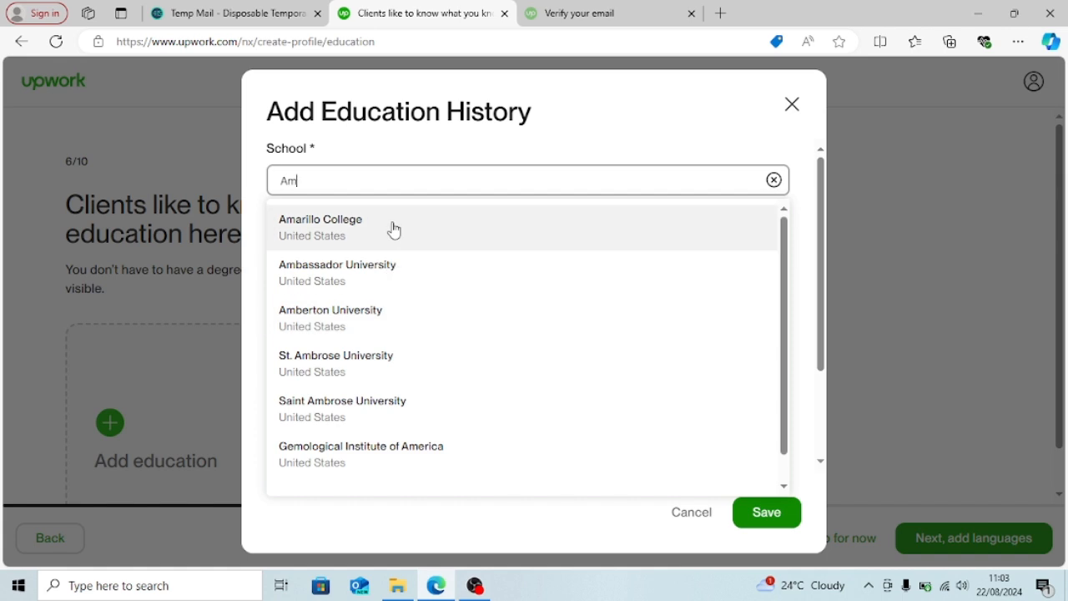
pyautogui.write('brose A')
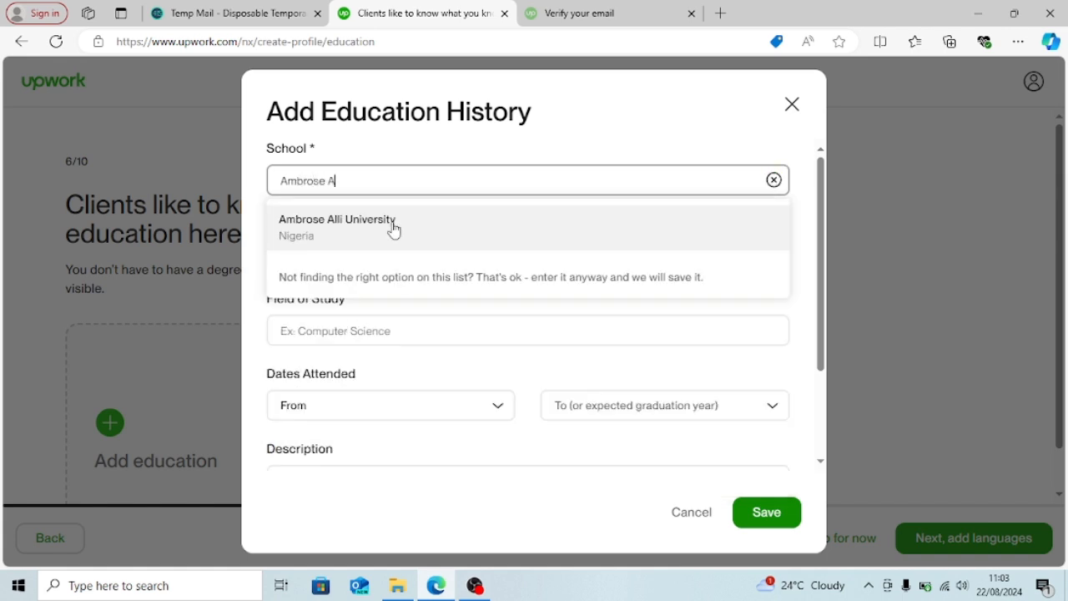
pyautogui.press('BackSpace')
pyautogui.press('BackSpace')
pyautogui.write('A')
pyautogui.click(366, 222)
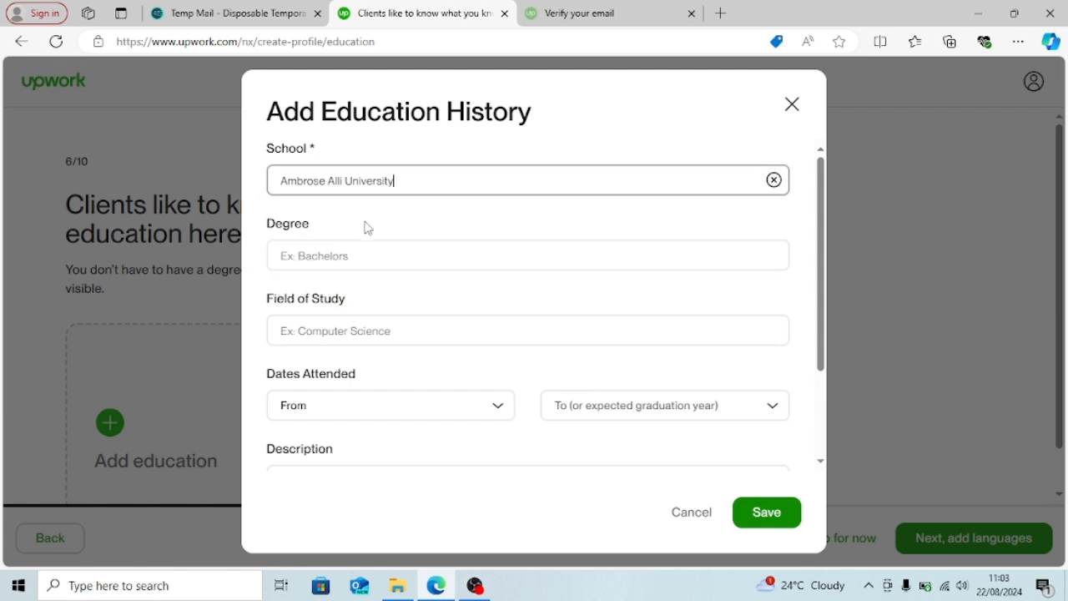
pyautogui.click(382, 258)
pyautogui.write('b')
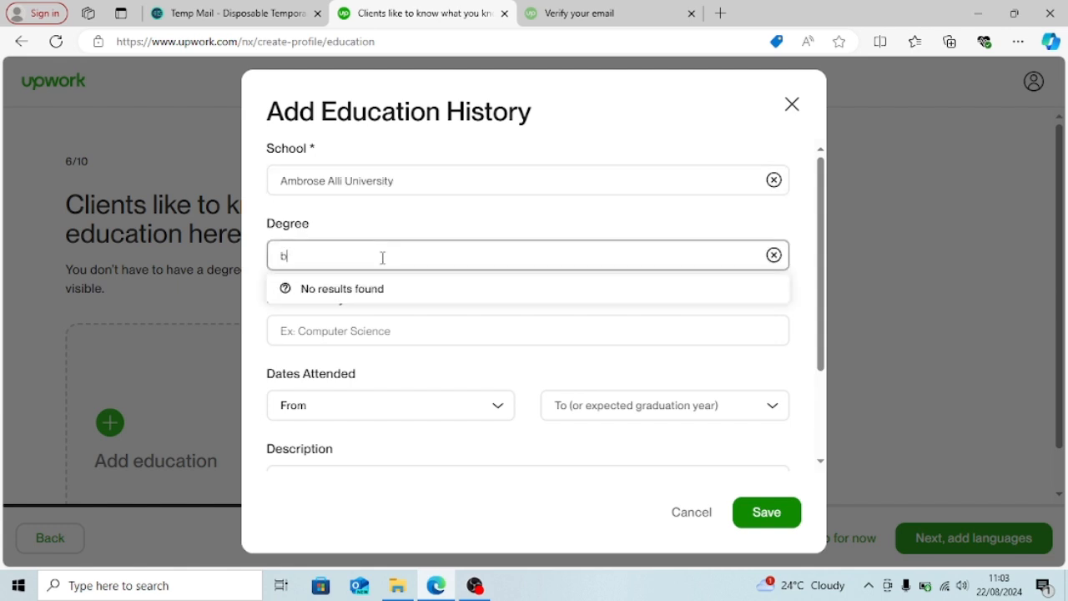
pyautogui.write('achelor')
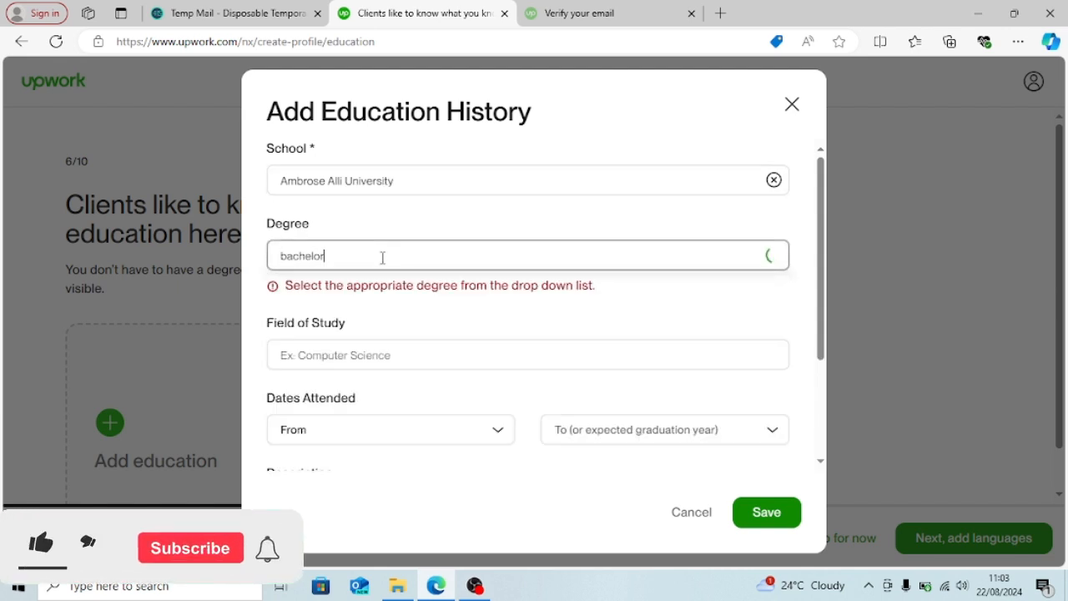
pyautogui.write("'s degree")
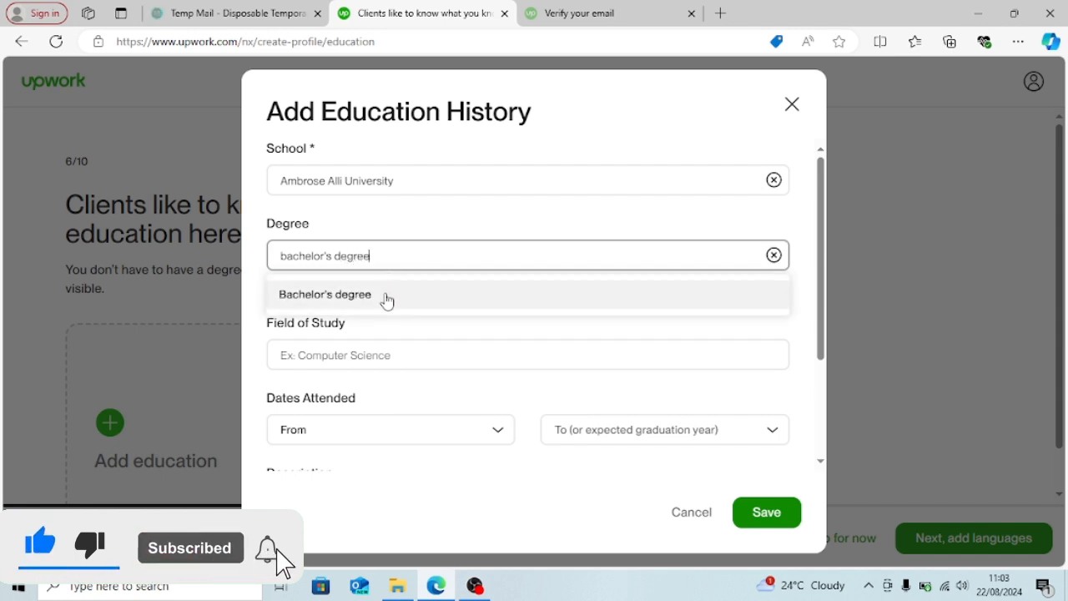
pyautogui.click(386, 298)
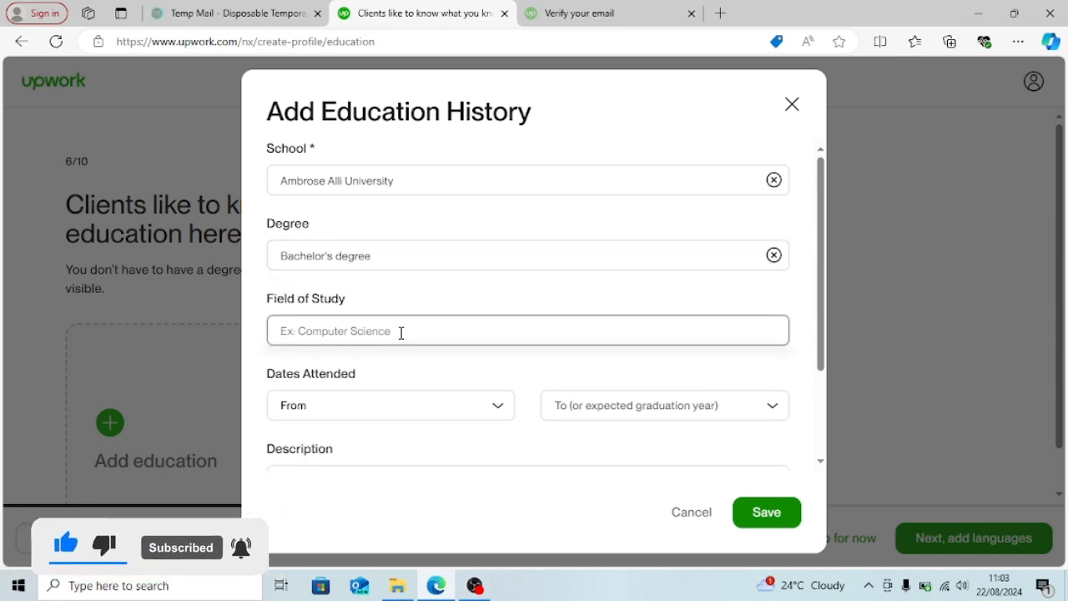
pyautogui.write('business')
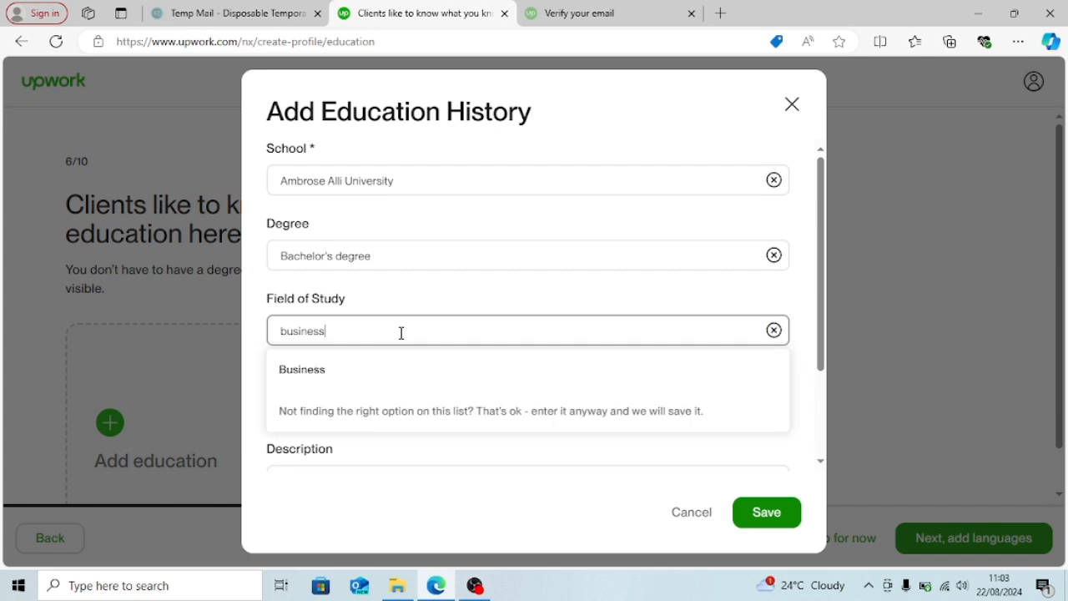
pyautogui.write(' administ')
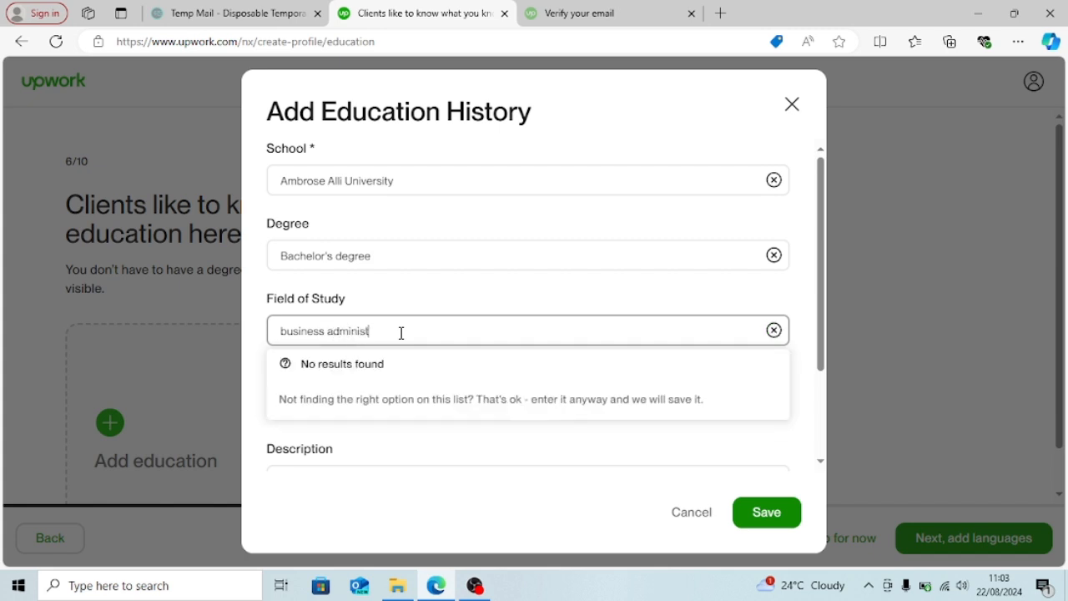
pyautogui.write('ration')
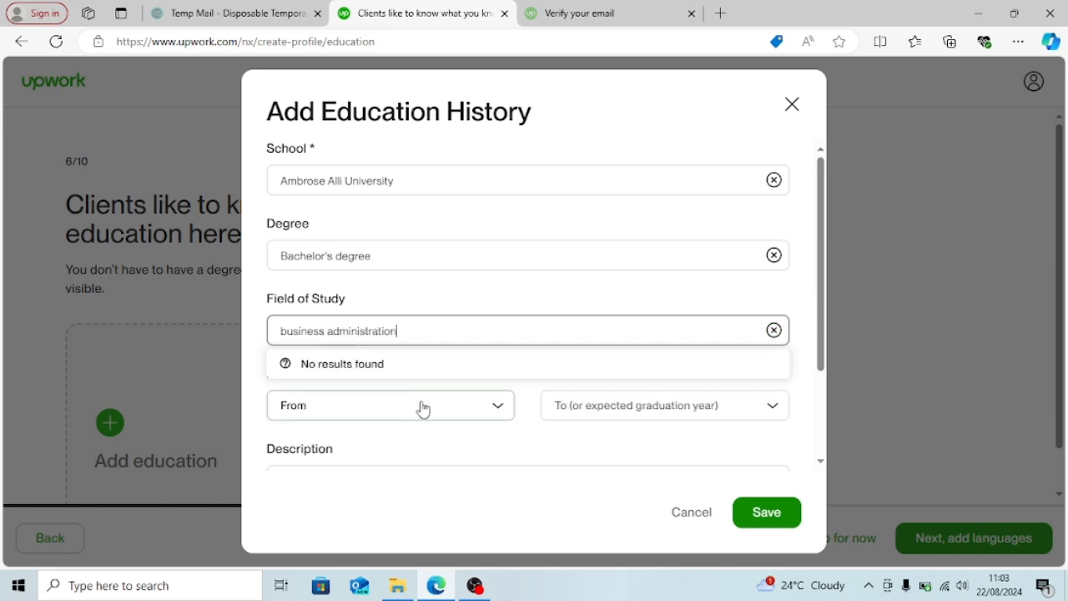
# - Set the dates attended from 2019 to 2023
pyautogui.click(423, 409)
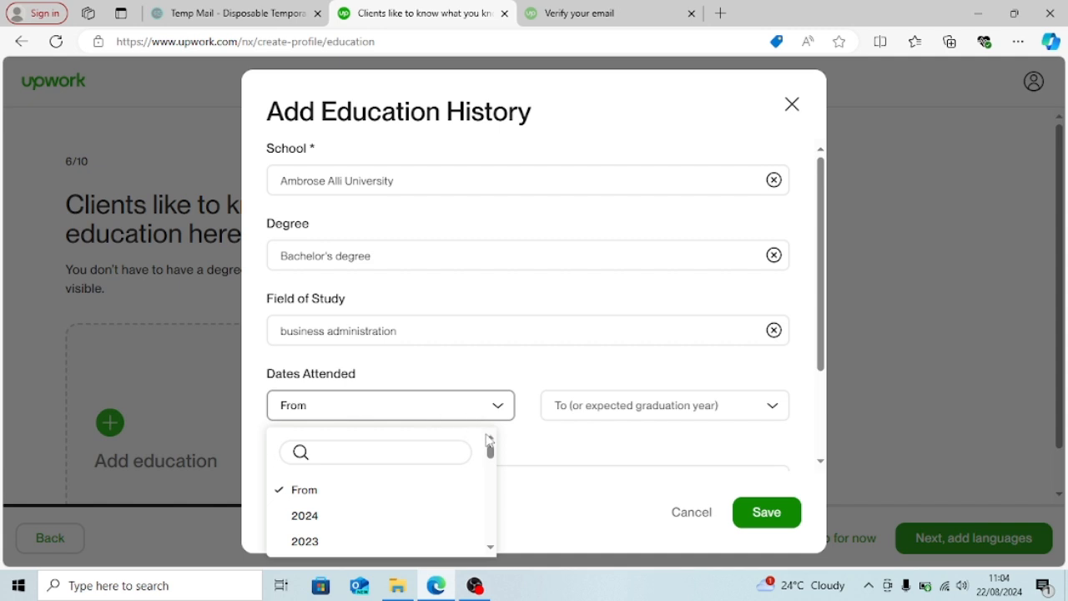
pyautogui.moveTo(490, 442); pyautogui.dragTo(493, 463)
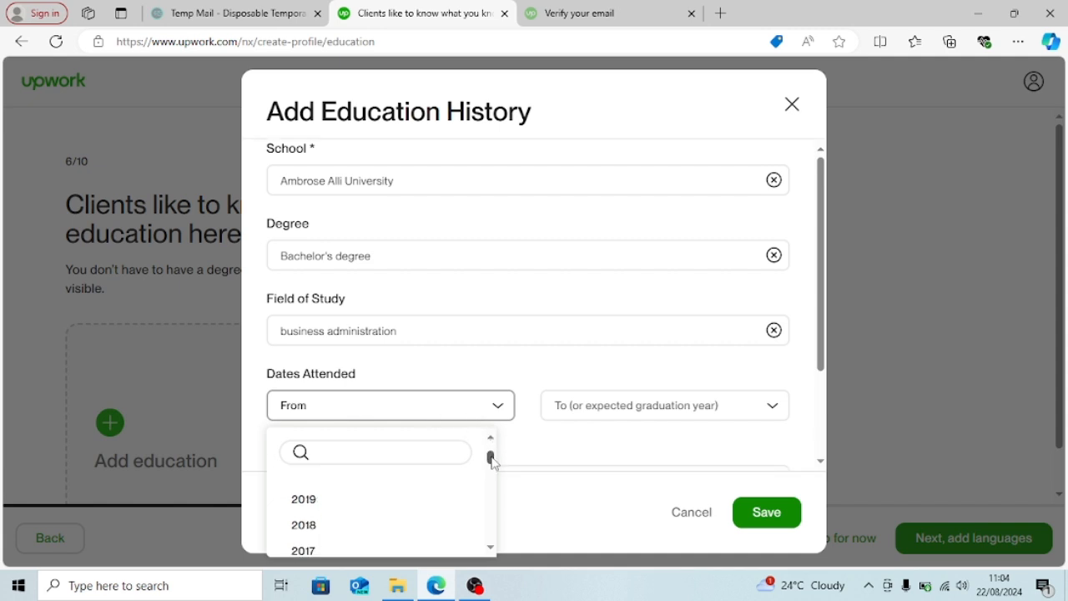
pyautogui.click(346, 501)
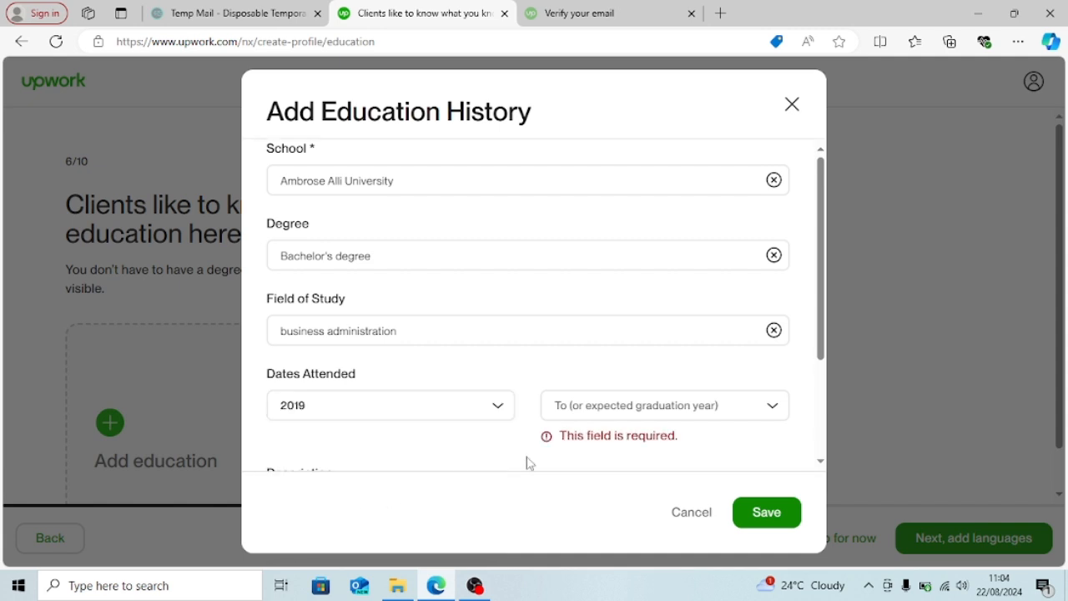
pyautogui.click(778, 409)
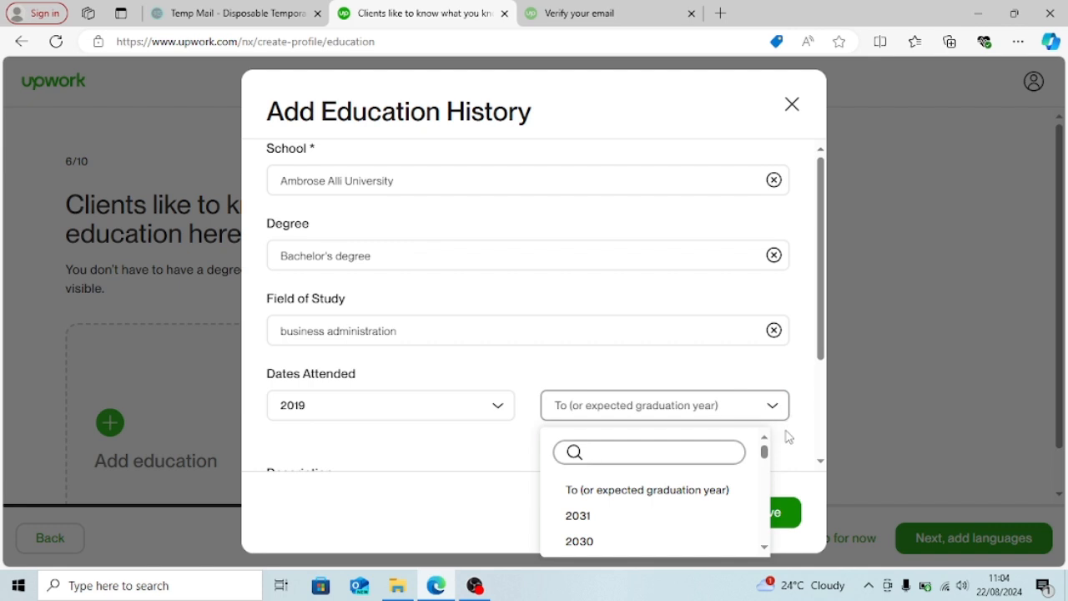
pyautogui.moveTo(764, 448); pyautogui.dragTo(768, 459)
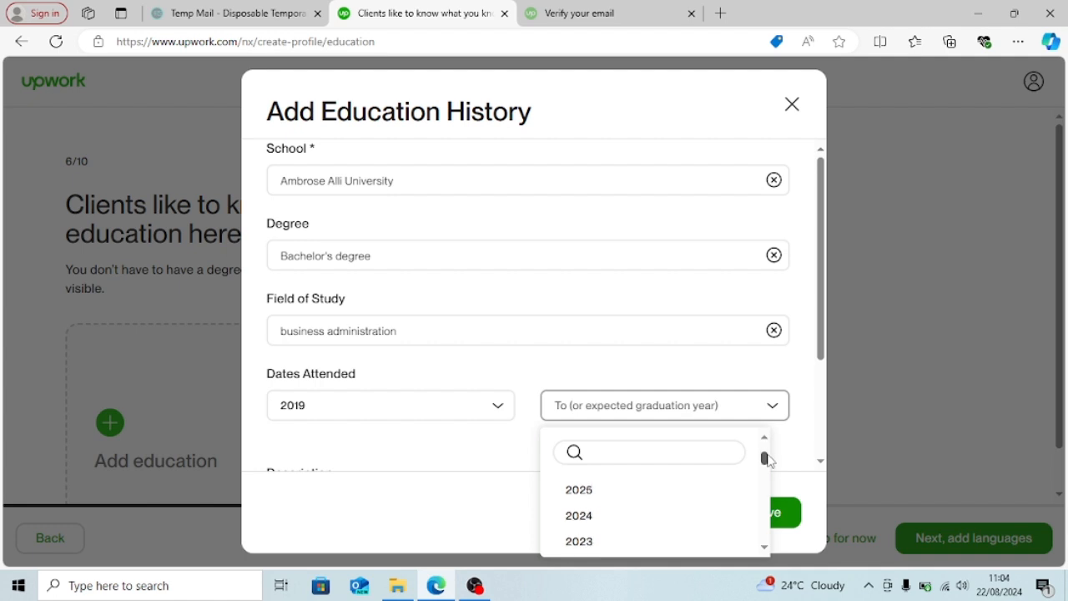
pyautogui.click(581, 544)
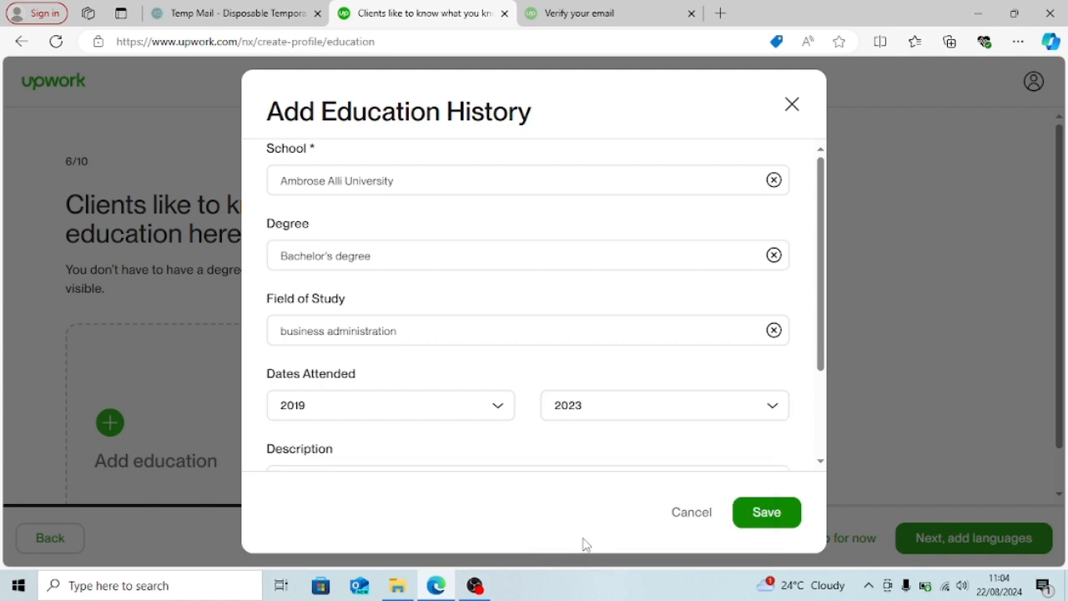
pyautogui.moveTo(821, 271); pyautogui.dragTo(823, 367)
# - Describe the education as '4.0CGPA (Second Class Upper)' and save the Ambrose Alli University entry
pyautogui.click(712, 358)
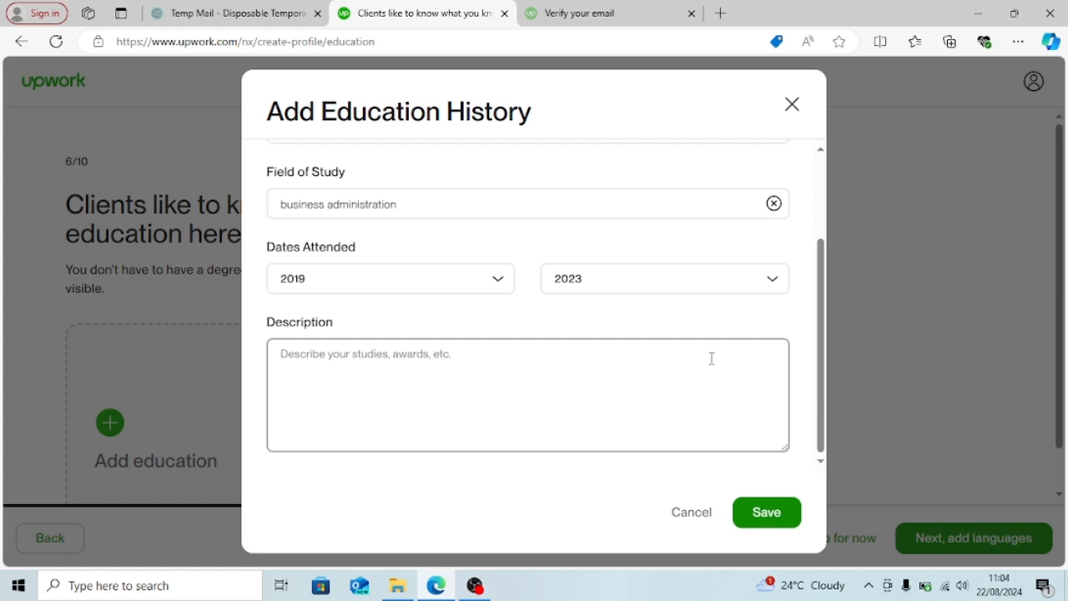
pyautogui.write('4.0CG')
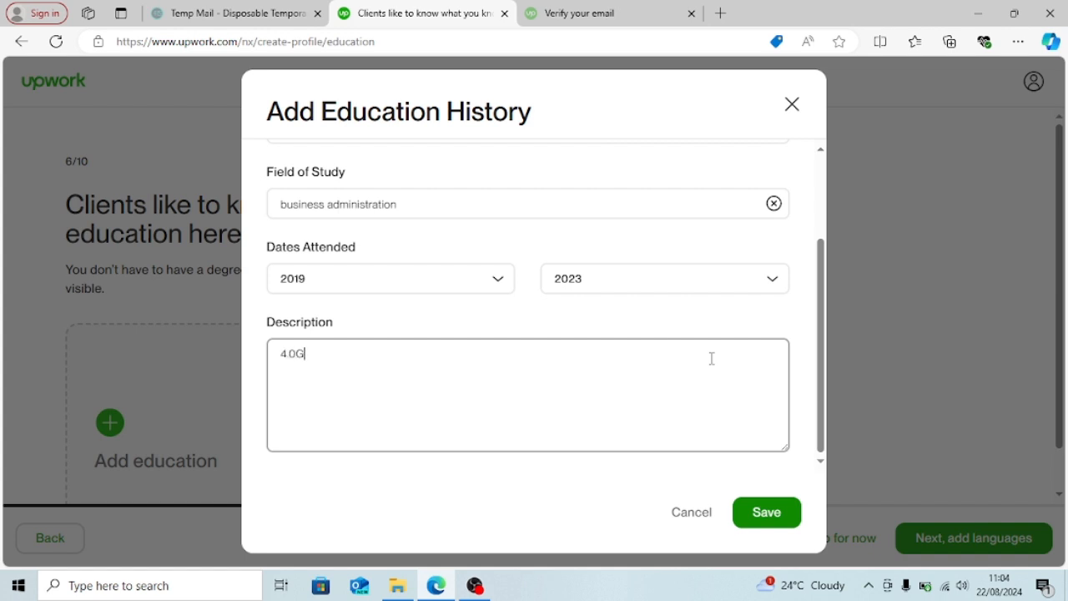
pyautogui.write('PA (Scecond Class ')
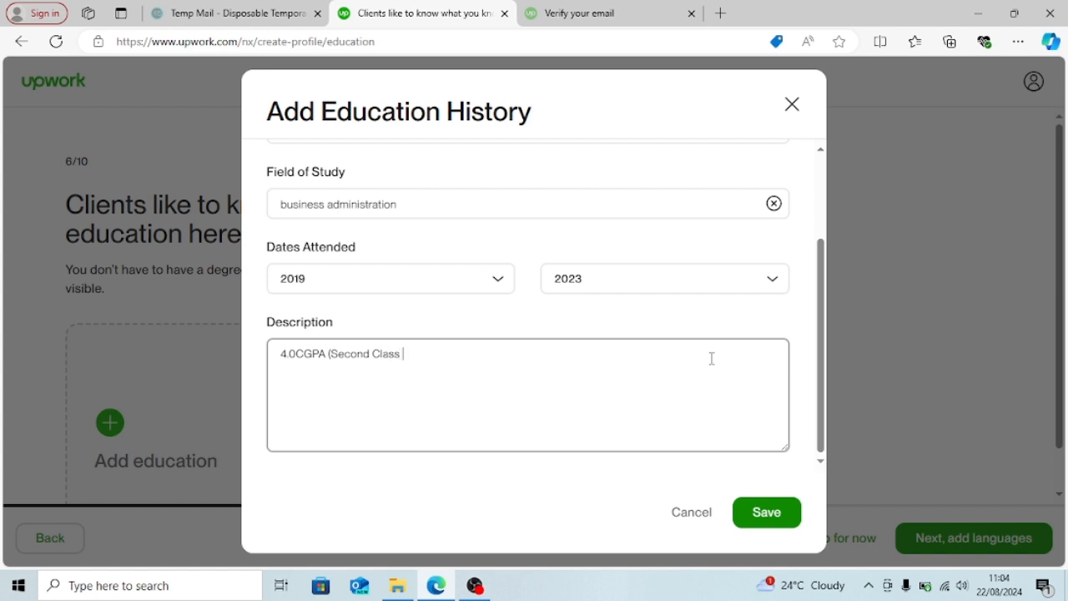
pyautogui.write('Upper')
pyautogui.click(784, 509)
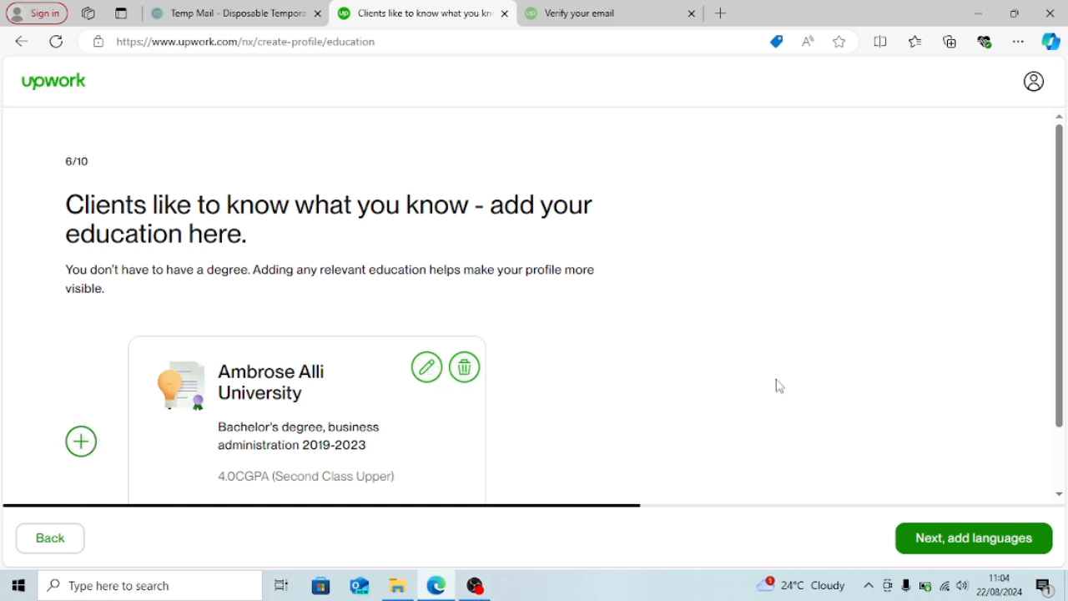
# - Keep the university entry and continue to the languages step (7/10)
pyautogui.moveTo(1061, 321); pyautogui.dragTo(1036, 446)
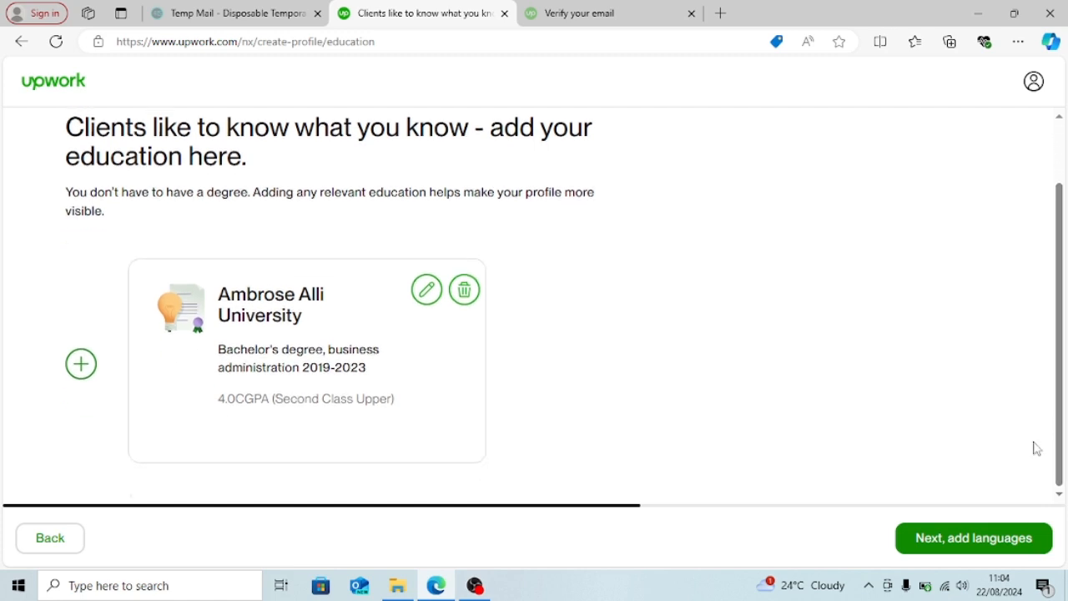
pyautogui.click(1000, 539)
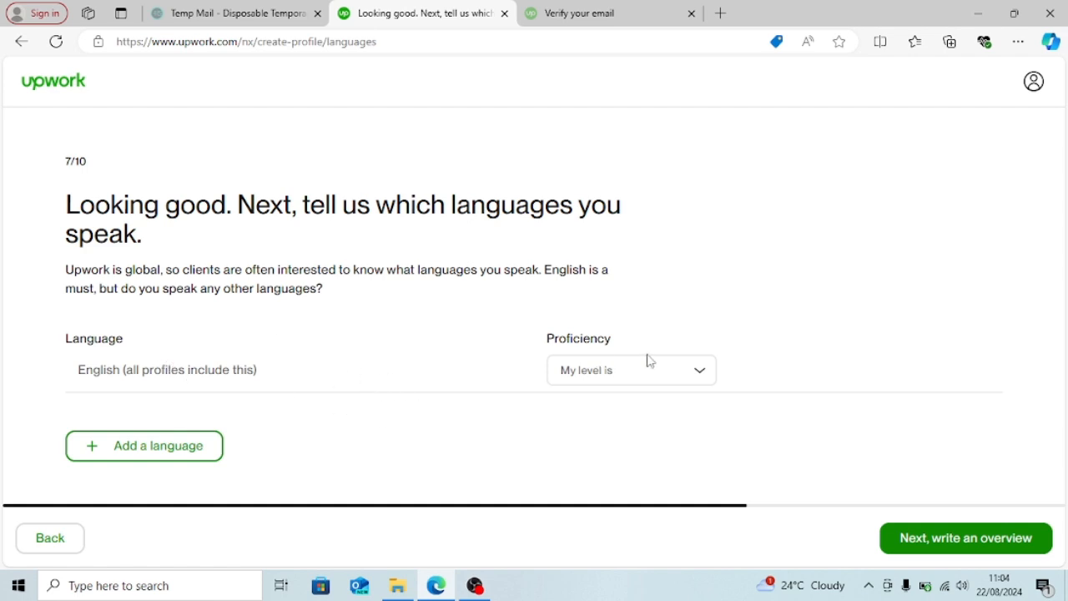
# - Set English proficiency to Fluent and continue to the bio step (8/10)
pyautogui.click(700, 372)
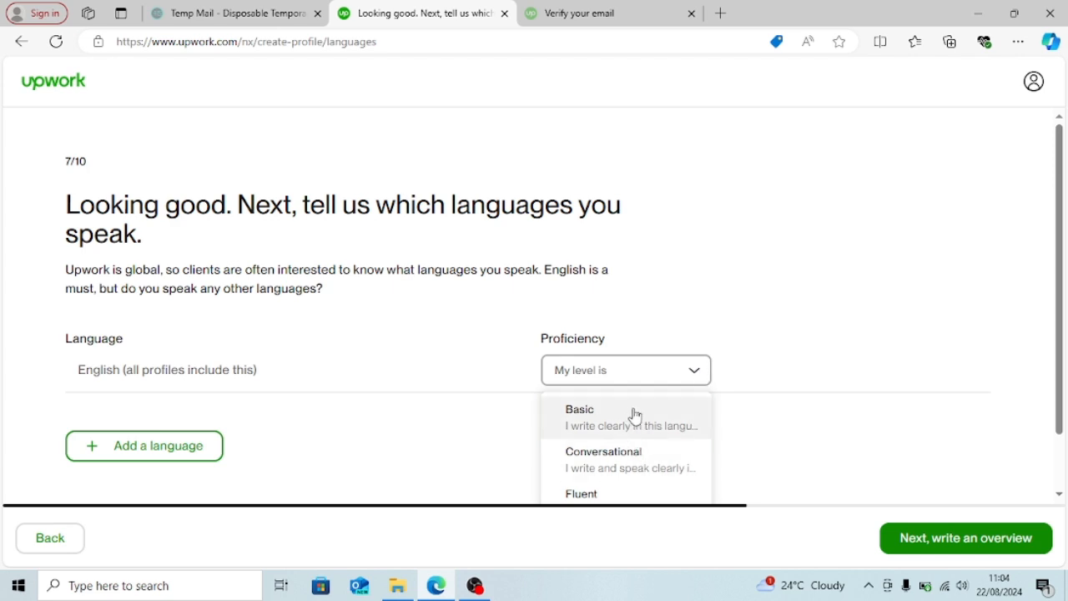
pyautogui.click(647, 496)
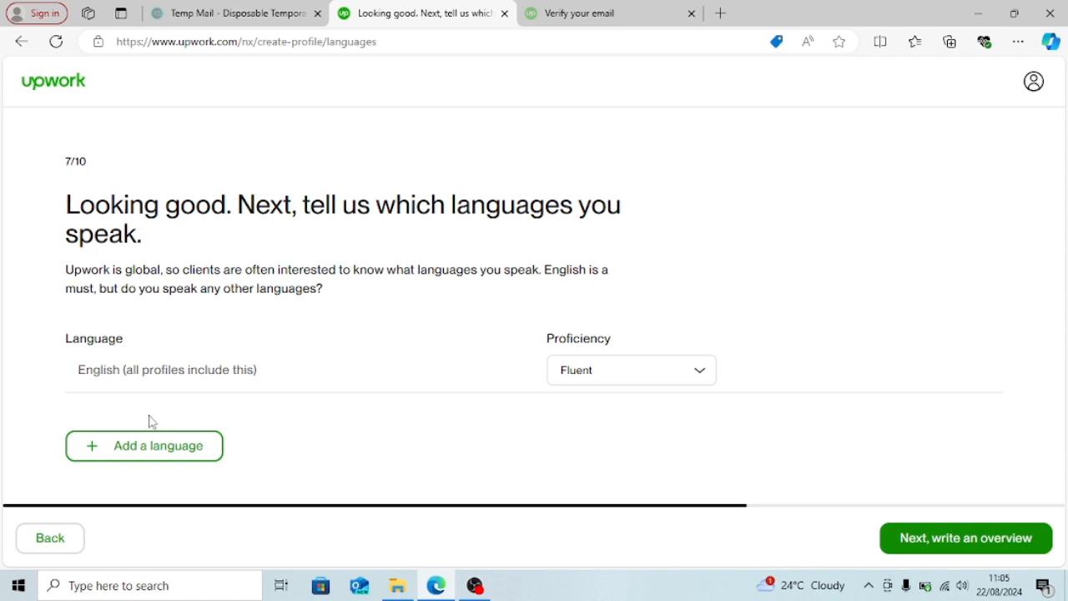
pyautogui.click(935, 536)
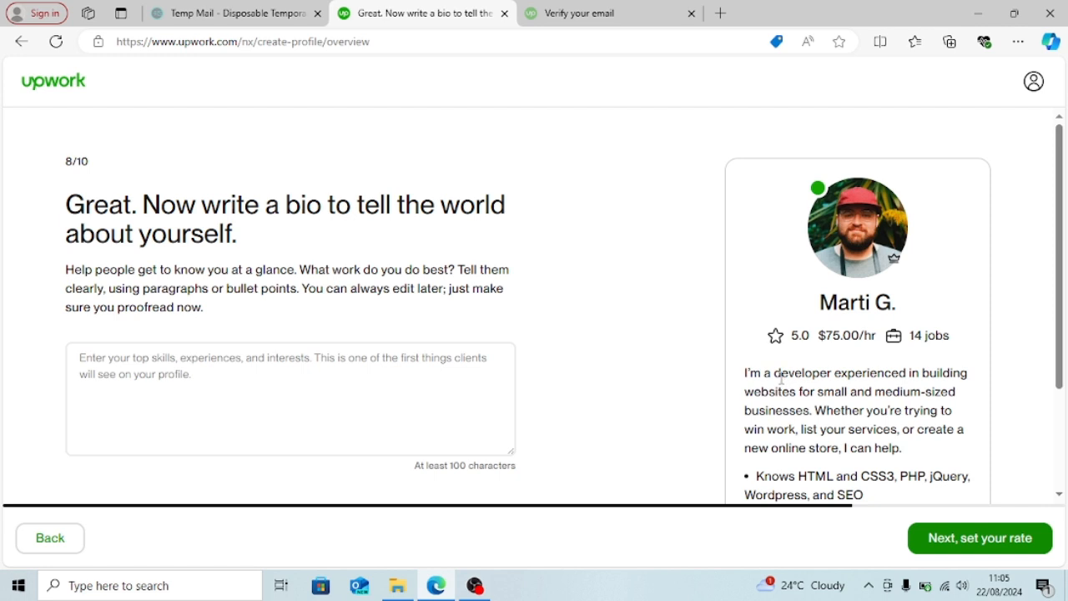
# - Start the bio: expert content writer knowing Google Workspace and Microsoft Office tools, 5 years' SEO-article experience
pyautogui.click(443, 374)
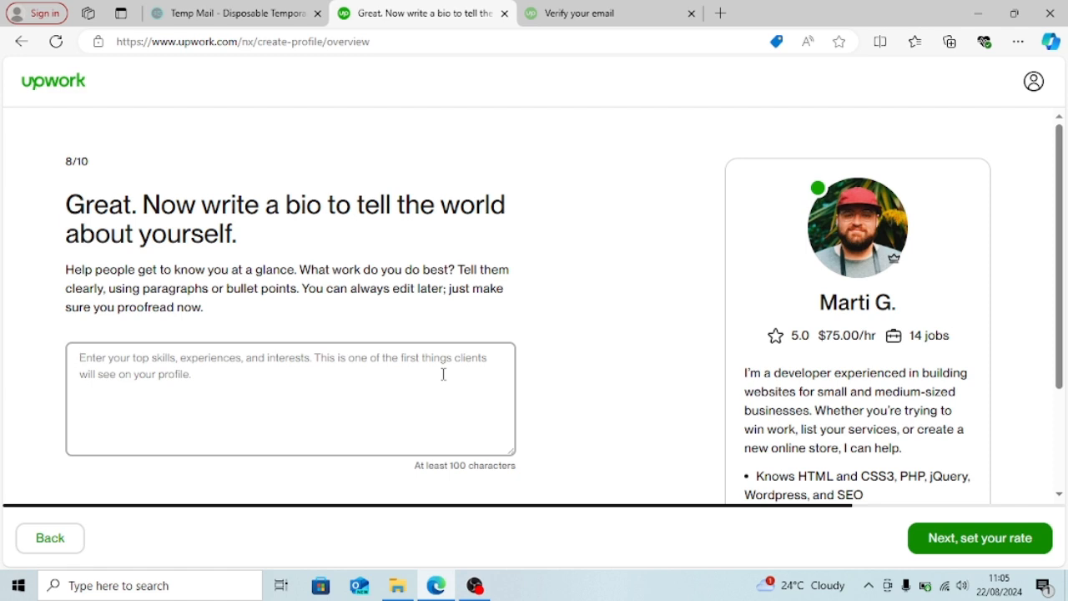
pyautogui.write('I')
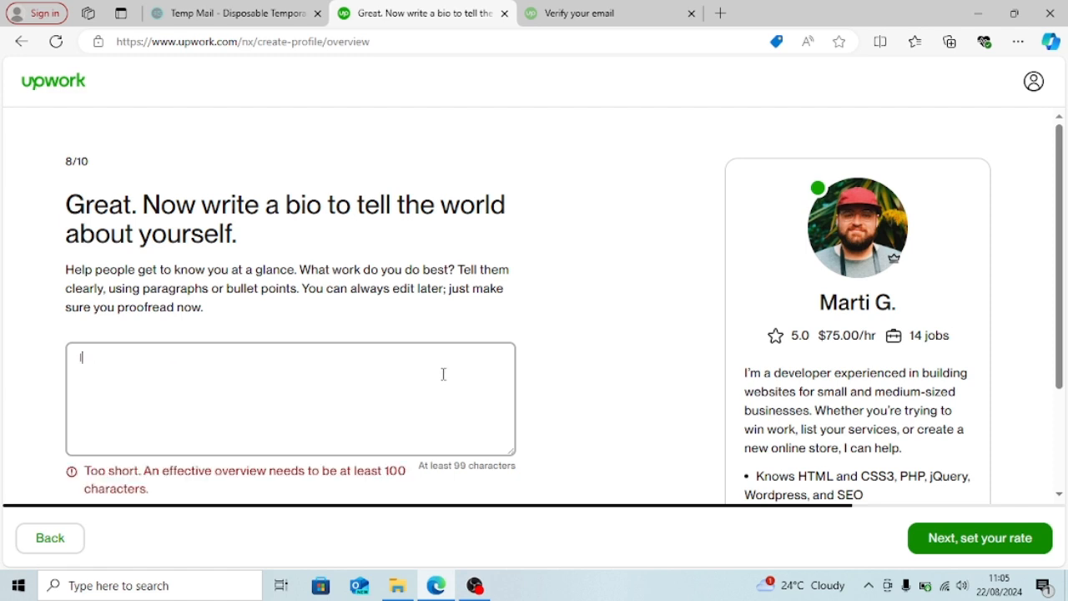
pyautogui.write("'m an expert conent writer")
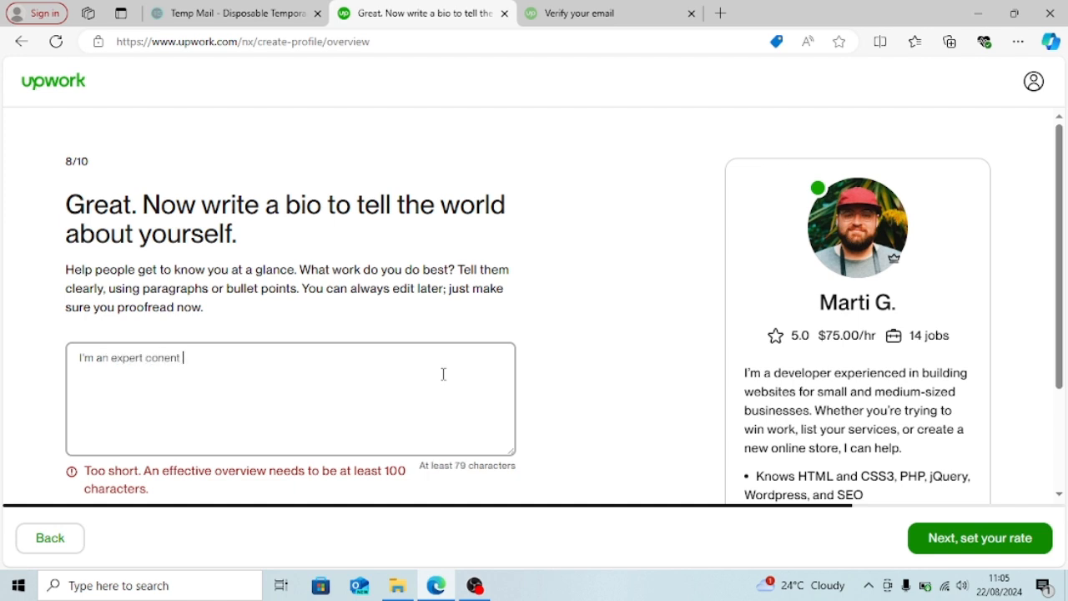
pyautogui.press('BackSpace')
pyautogui.press('BackSpace')
pyautogui.press('BackSpace')
pyautogui.press('BackSpace')
pyautogui.press('BackSpace')
pyautogui.press('BackSpace')
pyautogui.press('BackSpace')
pyautogui.press('BackSpace')
pyautogui.press('BackSpace')
pyautogui.press('BackSpace')
pyautogui.write('tent writer with kn')
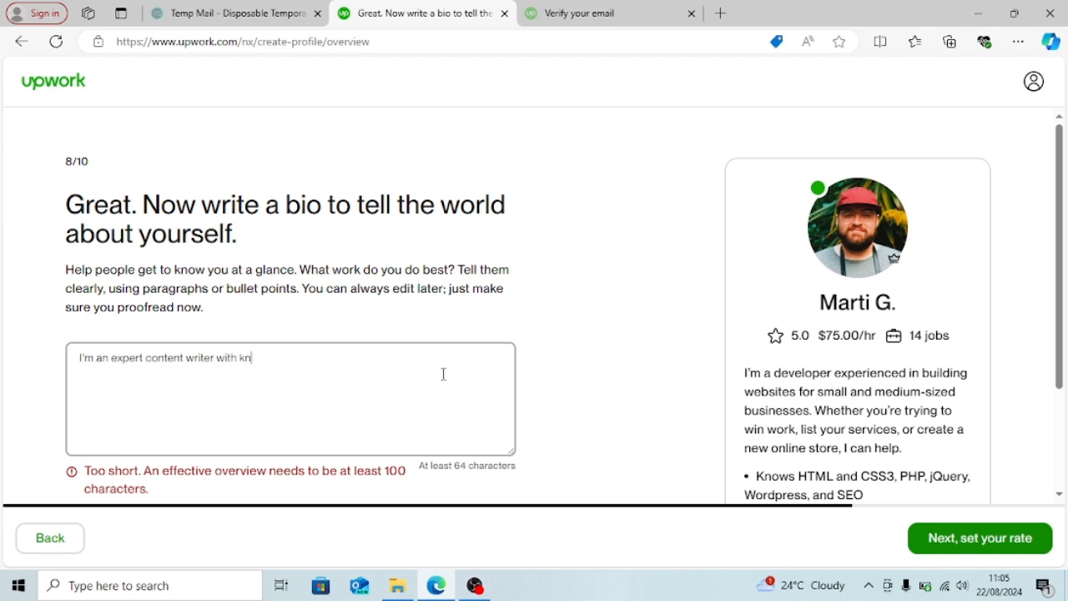
pyautogui.write('owledge of Google works')
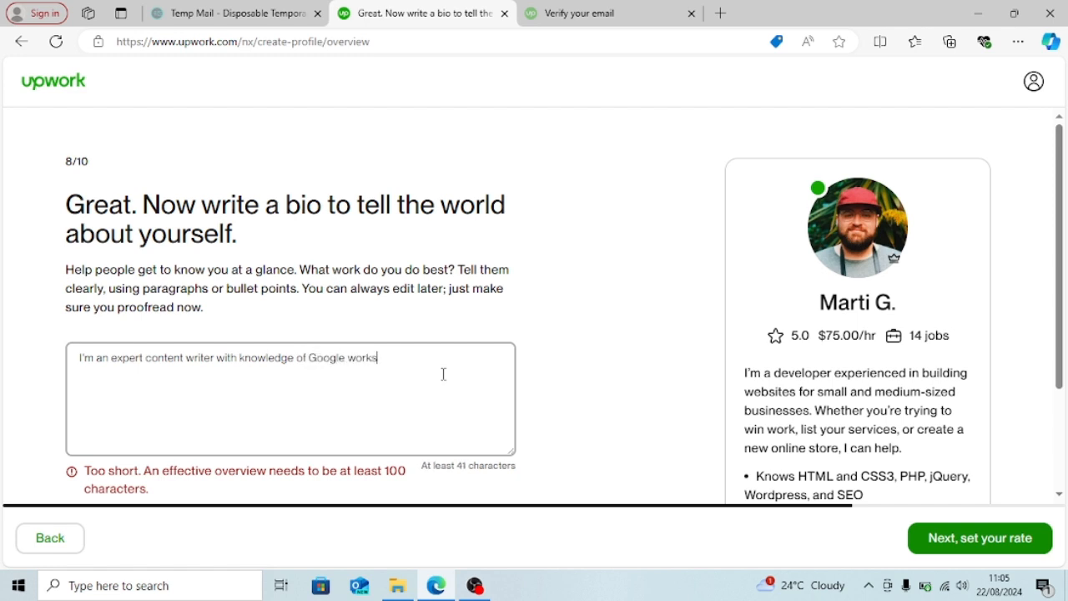
pyautogui.press('BackSpace')
pyautogui.write('Workspace and Micr')
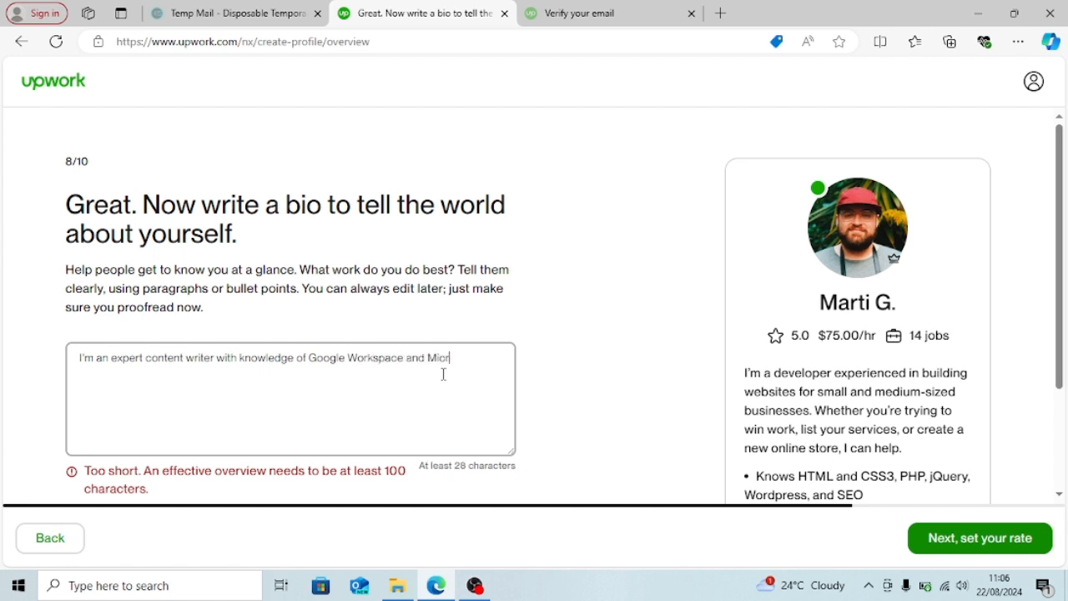
pyautogui.write('osoft Office t')
pyautogui.write('ools')
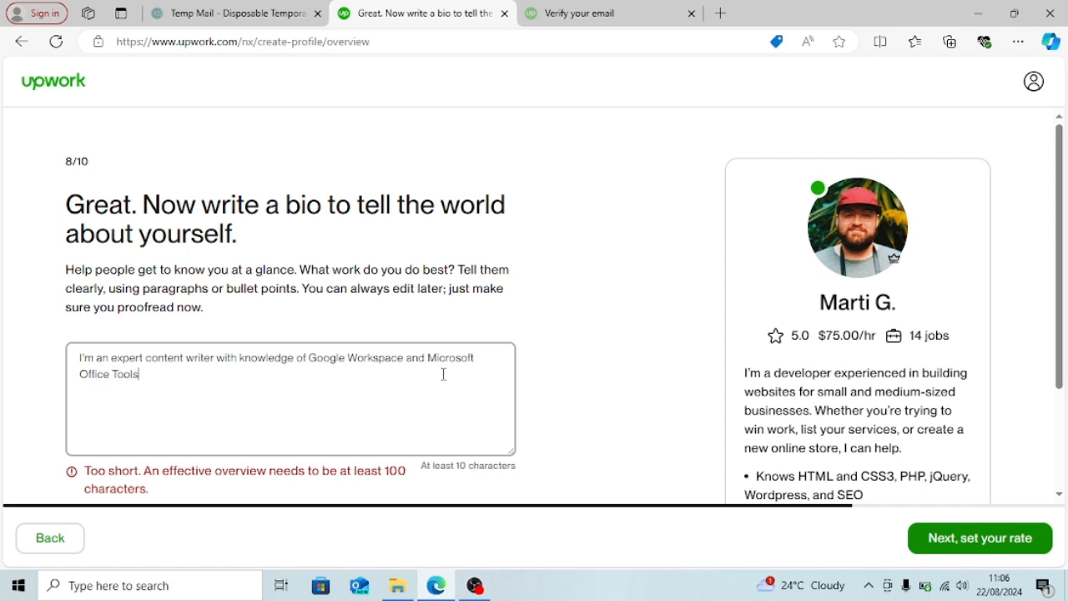
pyautogui.write('. I have a')
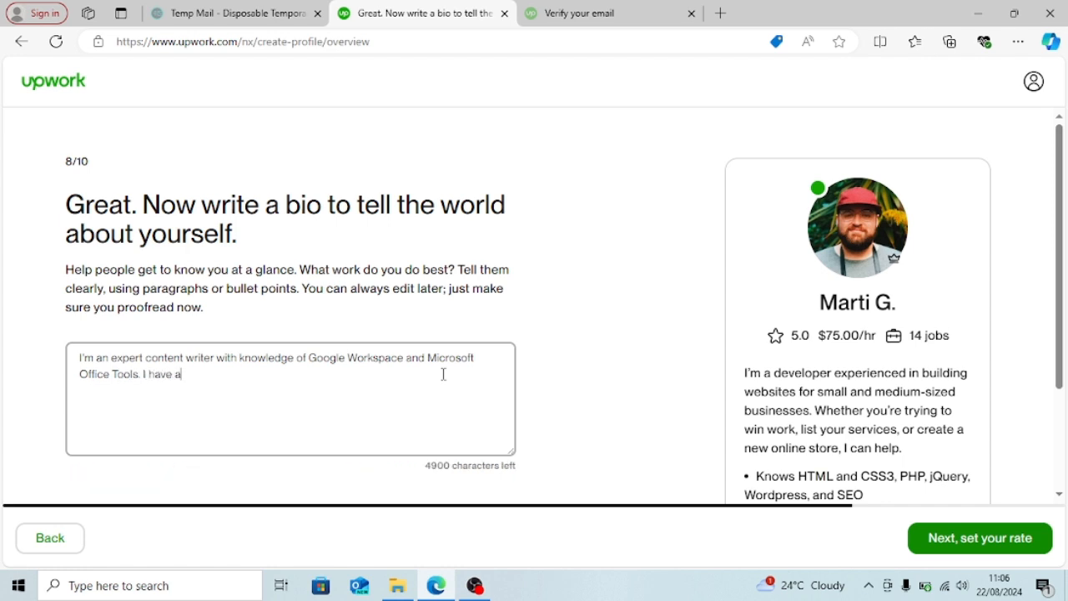
pyautogui.write(' 5 ye')
pyautogui.press('BackSpace')
pyautogui.press('BackSpace')
pyautogui.press('BackSpace')
pyautogui.write('-yar')
pyautogui.write('ar experience in ')
pyautogui.write('con')
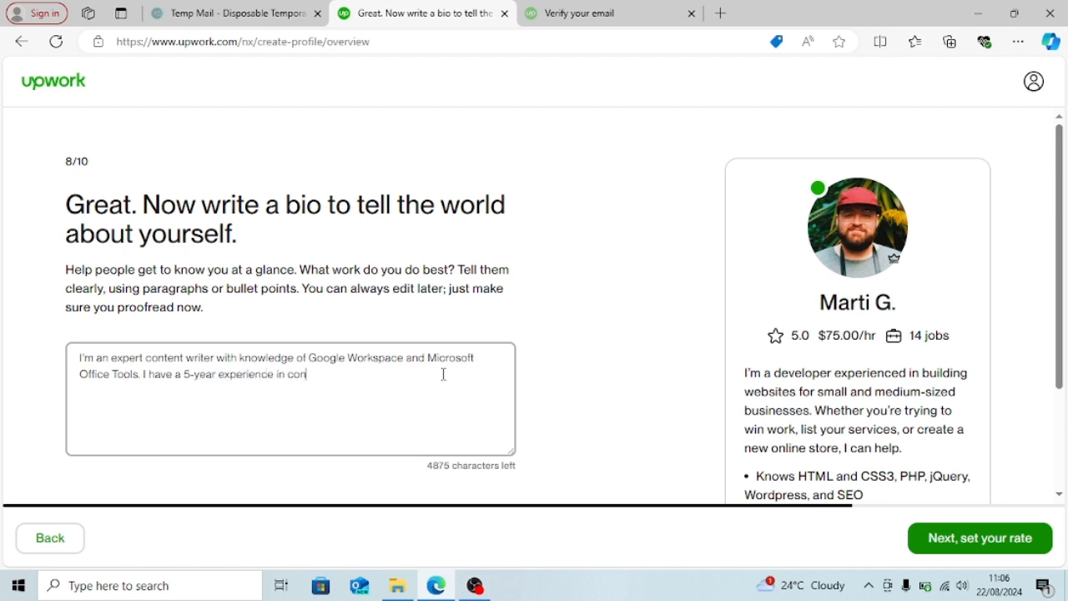
pyautogui.write('reating seo-friendly articles')
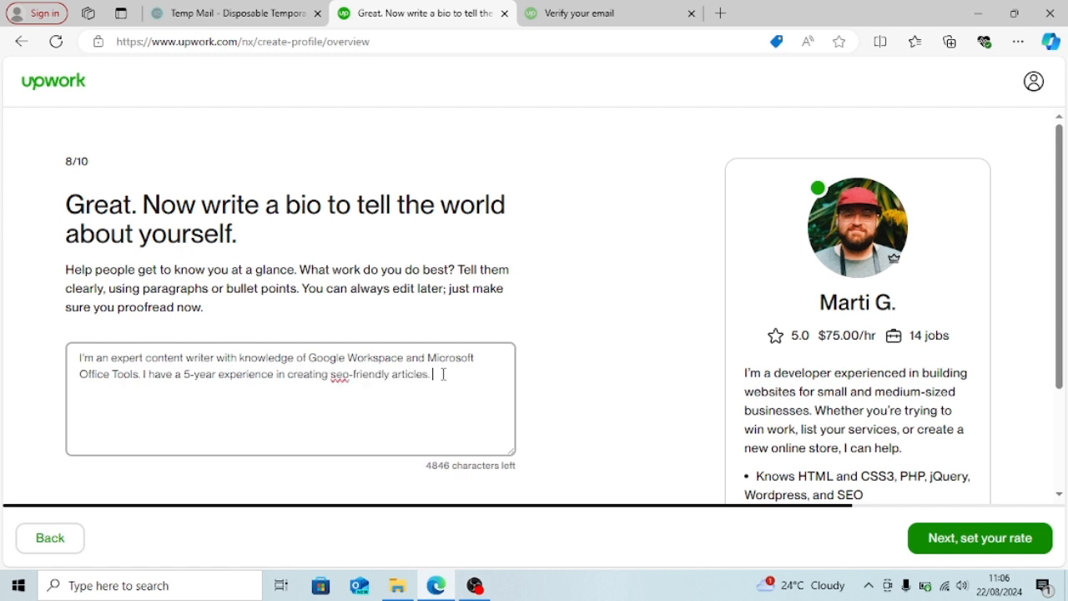
pyautogui.write('. I also have a to')
pyautogui.write('ping speed of')
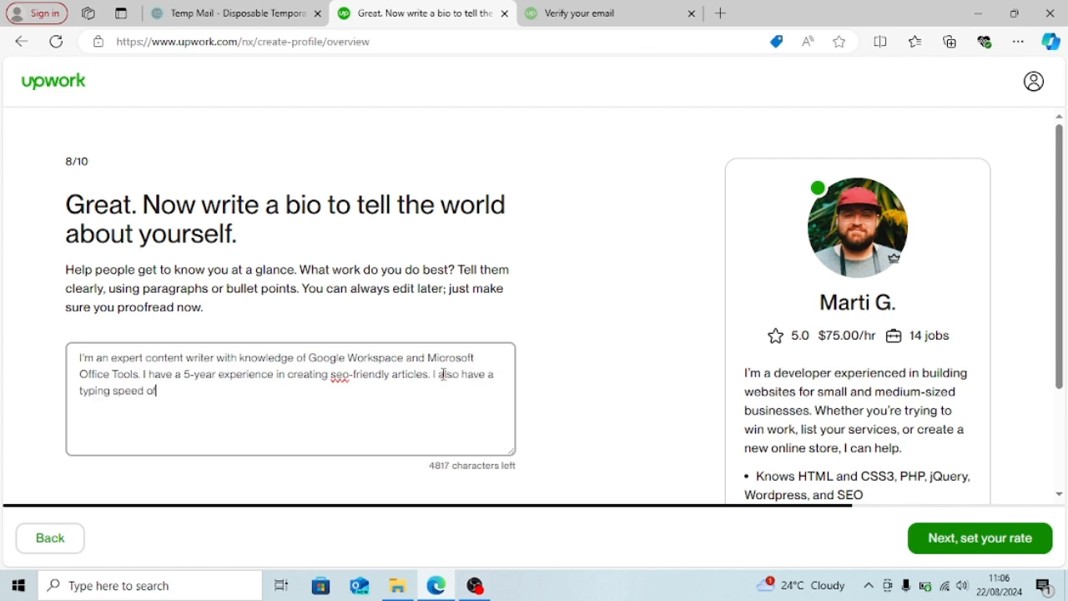
pyautogui.write(' 70wpm. I possess good communication and')
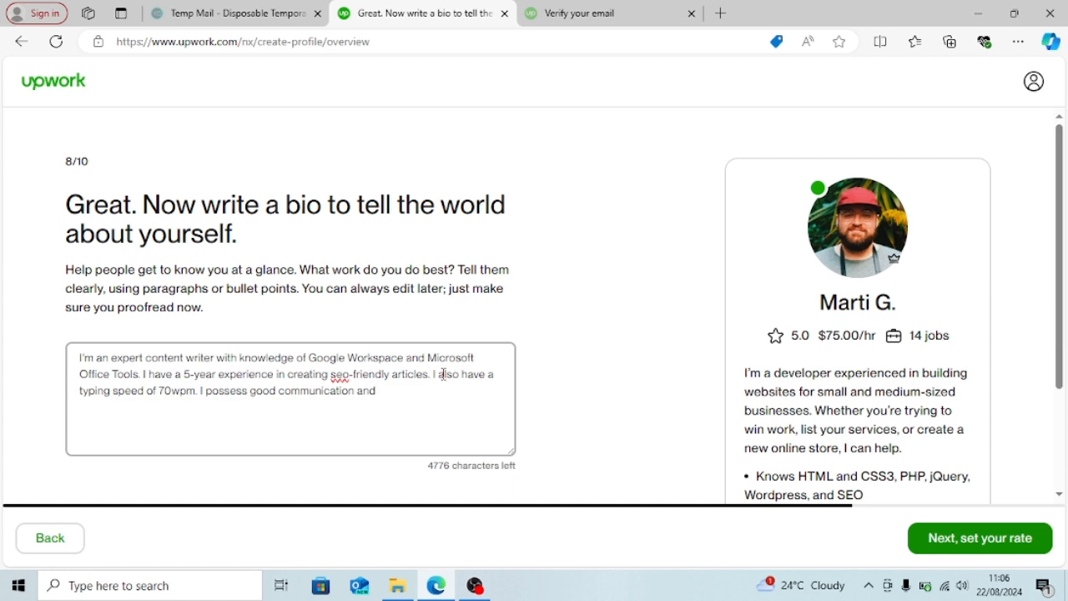
pyautogui.write(' adhere to deadlines.If you hire me, i wi')
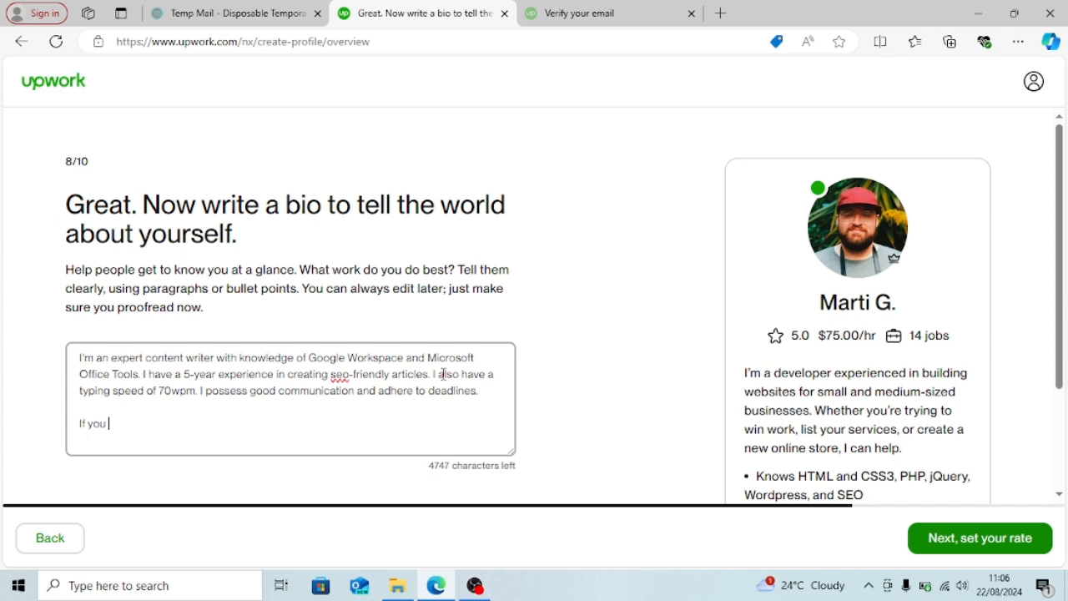
# - Finish the bio listing Document processing, Graphic design, Editing and Proofreading, then go to the rate step
pyautogui.press('BackSpace')
pyautogui.press('BackSpace')
pyautogui.press('BackSpace')
pyautogui.press('BackSpace')
pyautogui.write('I will help you with')
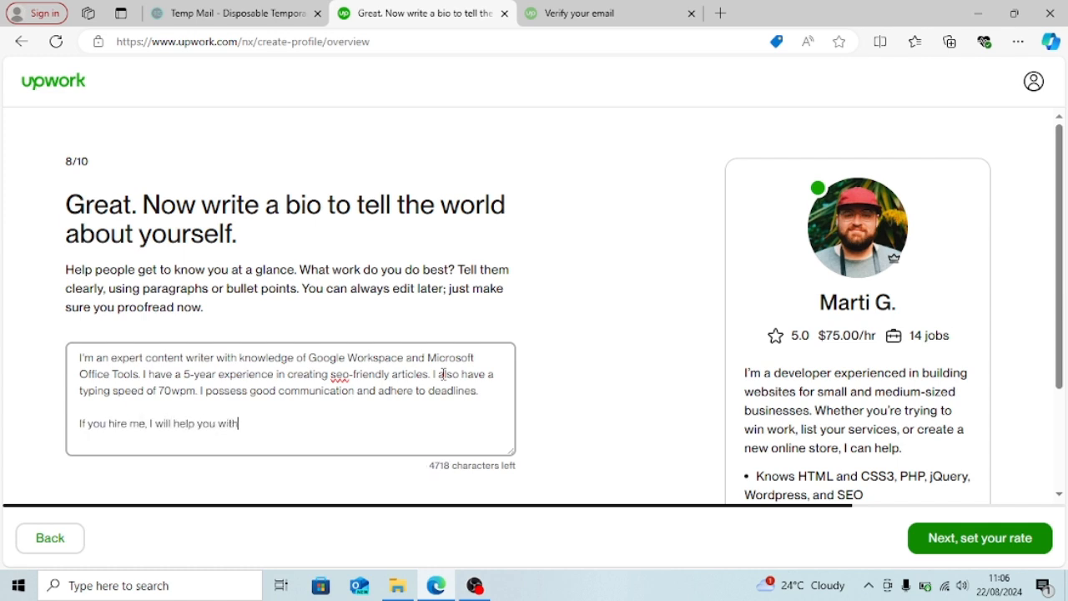
pyautogui.write(': Document processing')
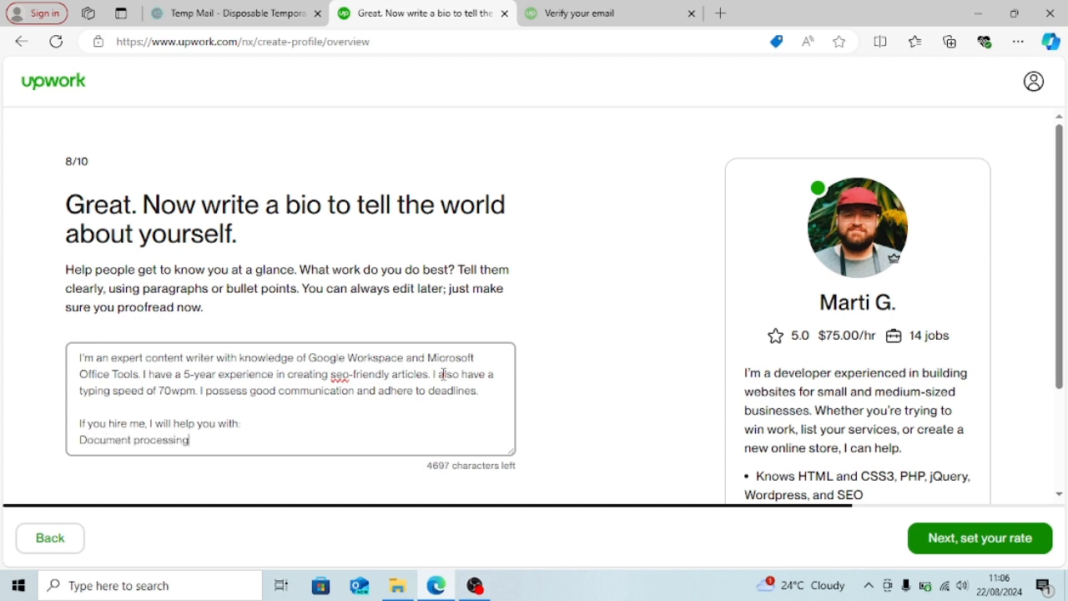
pyautogui.press('Return')
pyautogui.write('Grap')
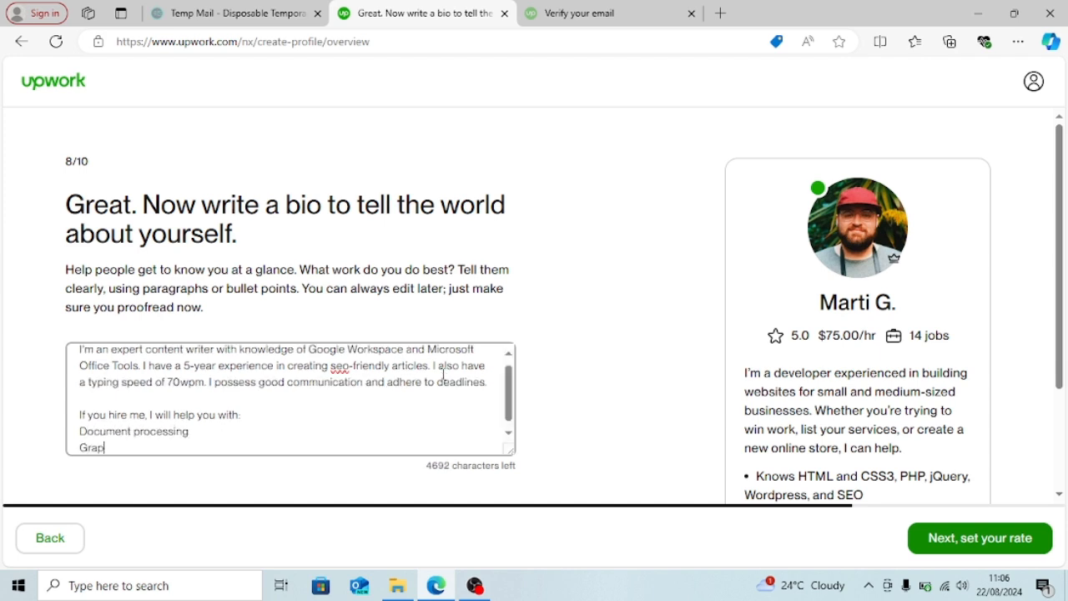
pyautogui.write('hic design')
pyautogui.press('Return')
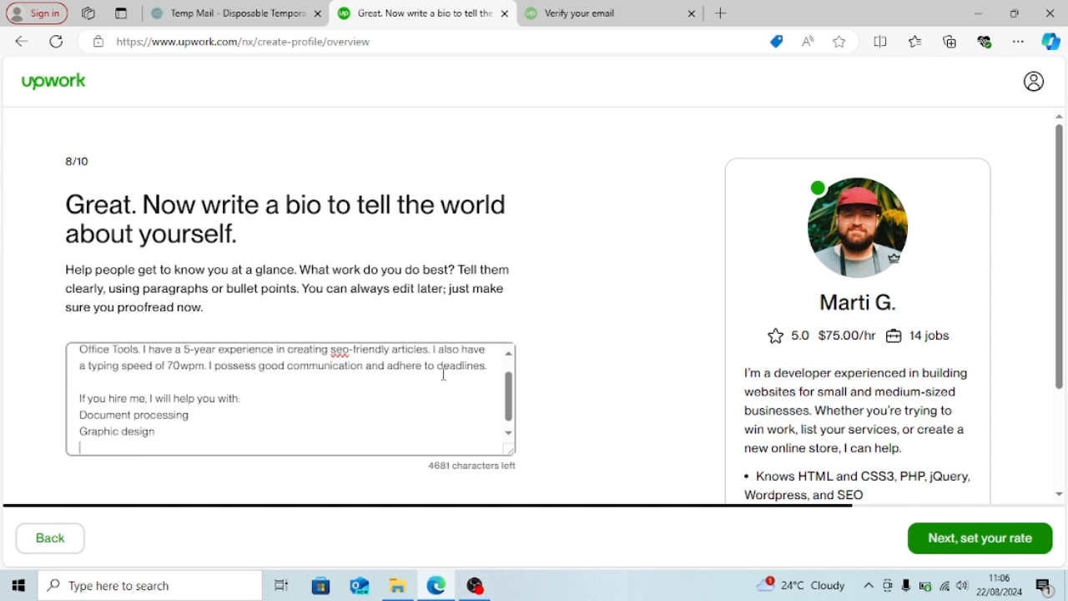
pyautogui.write('Editing and Proofreading')
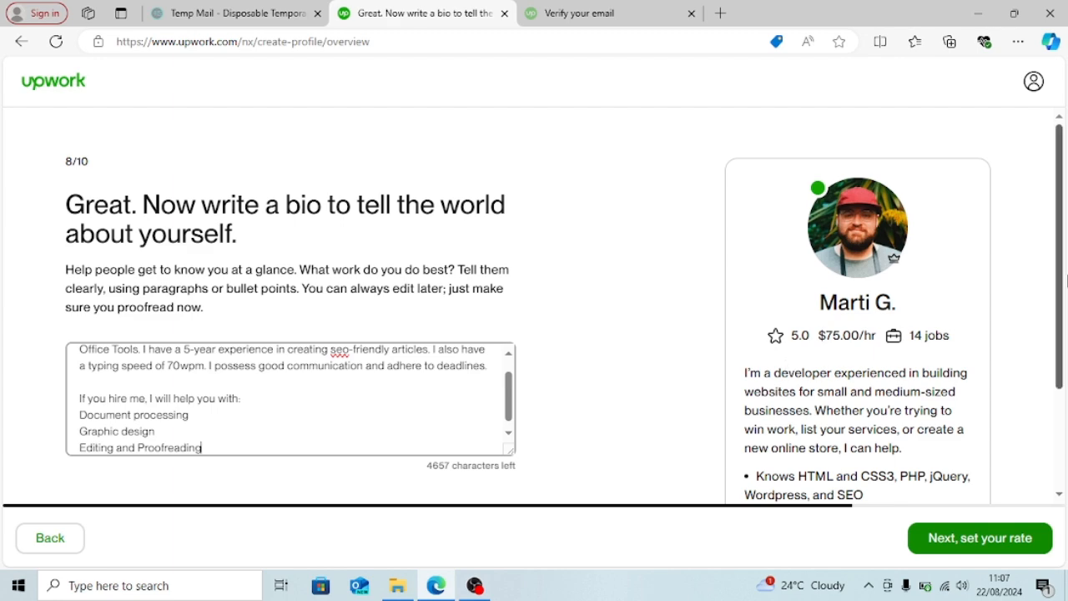
pyautogui.scroll(-2, 1063, 261)
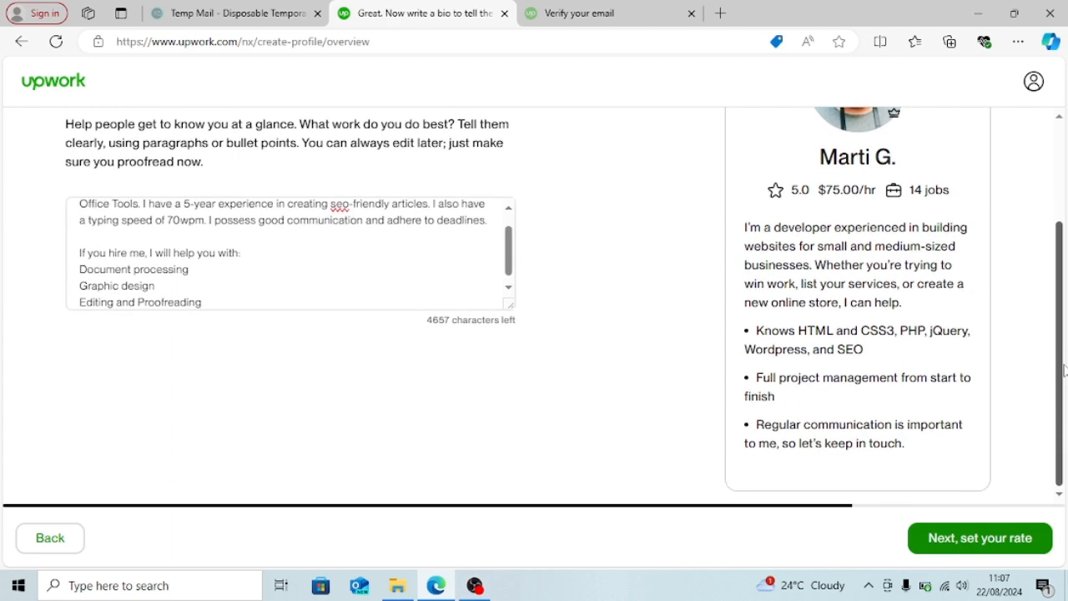
pyautogui.click(1013, 538)
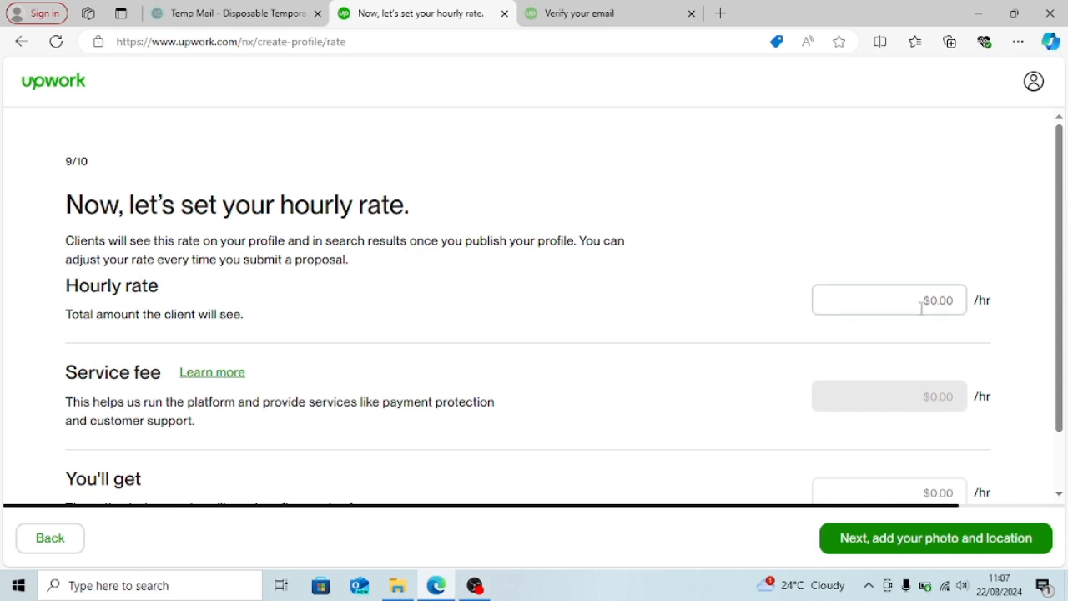
# - Set the hourly rate to $10.00 and continue to the photo and location step (10/10)
pyautogui.click(948, 305)
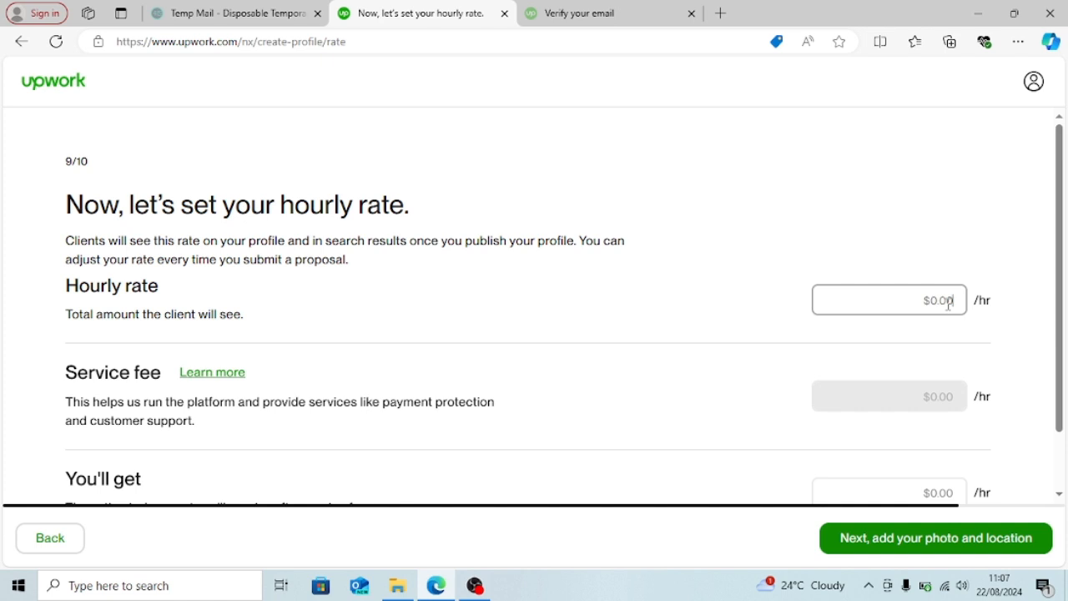
pyautogui.write('1')
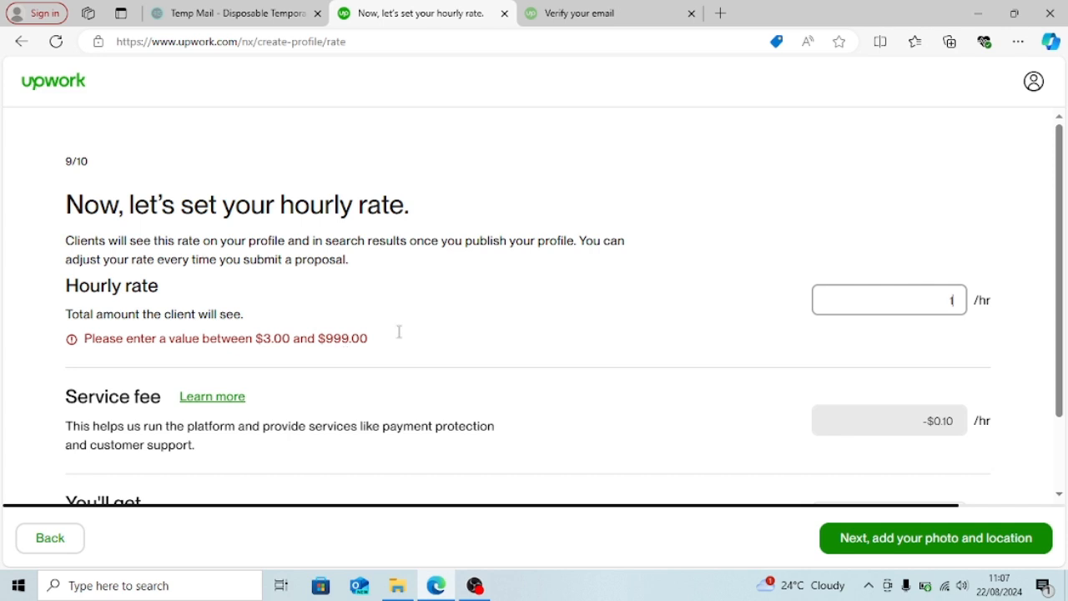
pyautogui.click(960, 304)
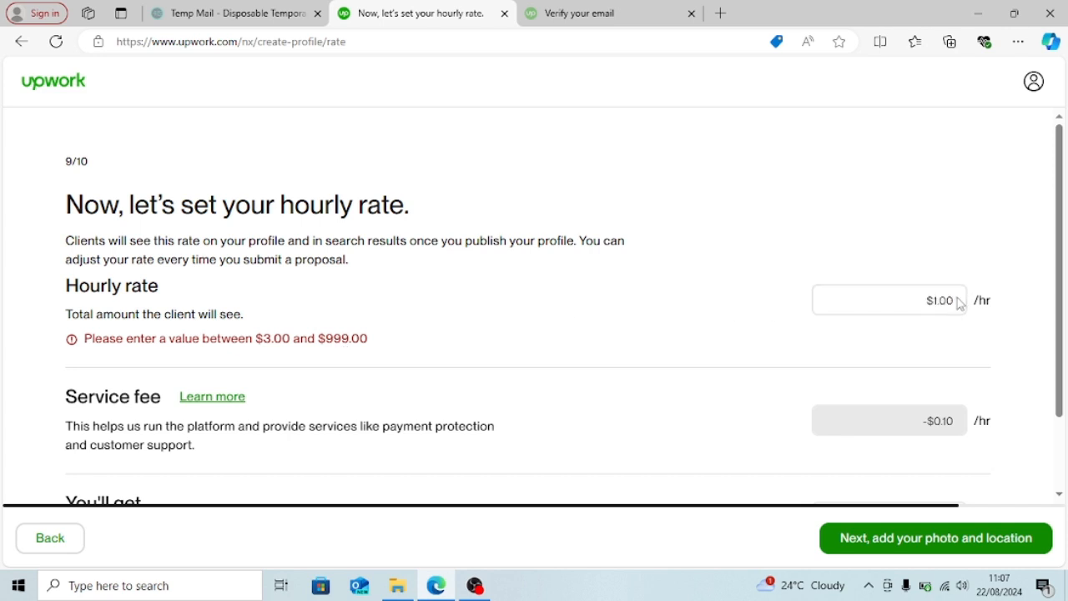
pyautogui.click(961, 304)
pyautogui.hotkey('ctrl', 'a')
pyautogui.press('BackSpace')
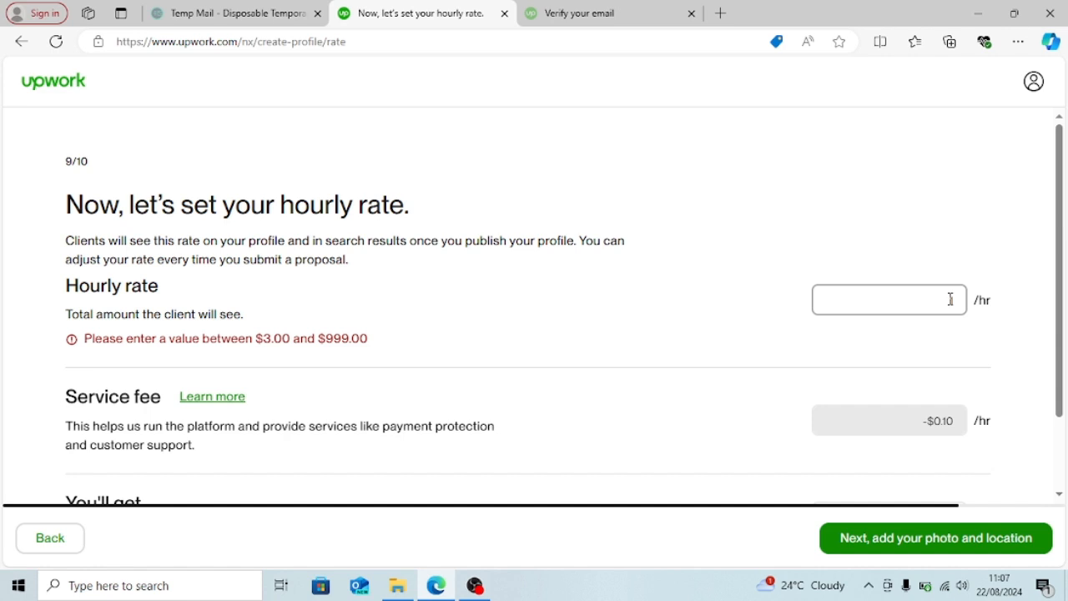
pyautogui.write('101')
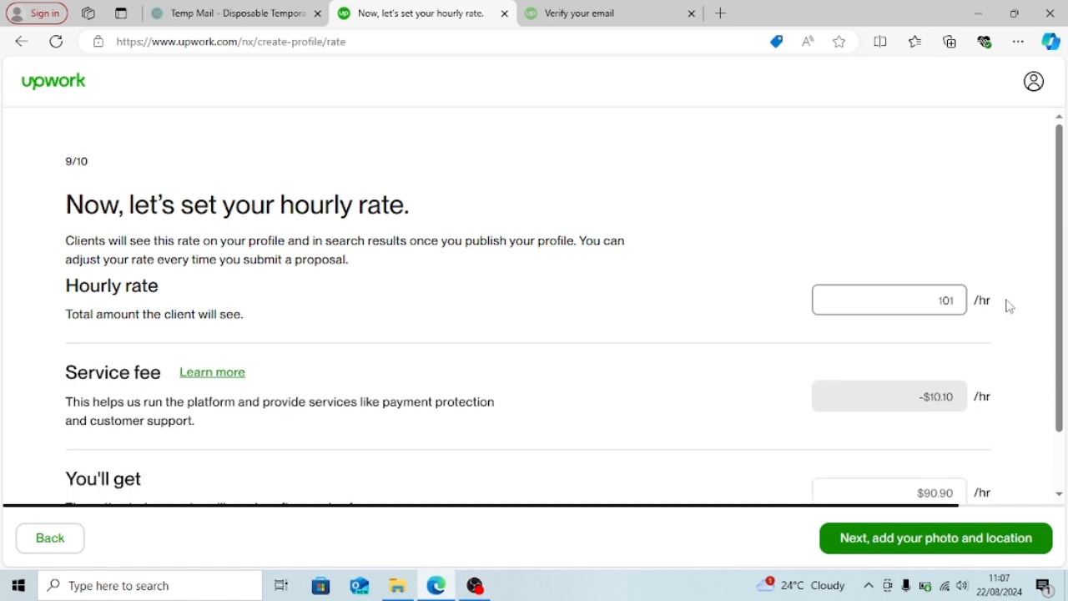
pyautogui.press('BackSpace')
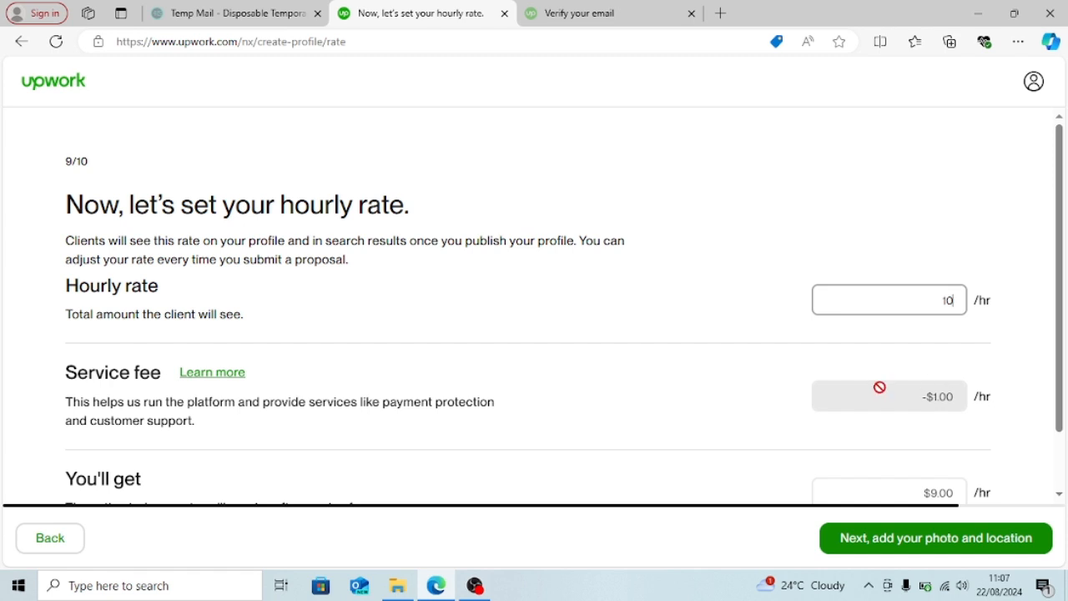
pyautogui.click(1061, 317)
pyautogui.moveTo(1061, 317); pyautogui.dragTo(1063, 379)
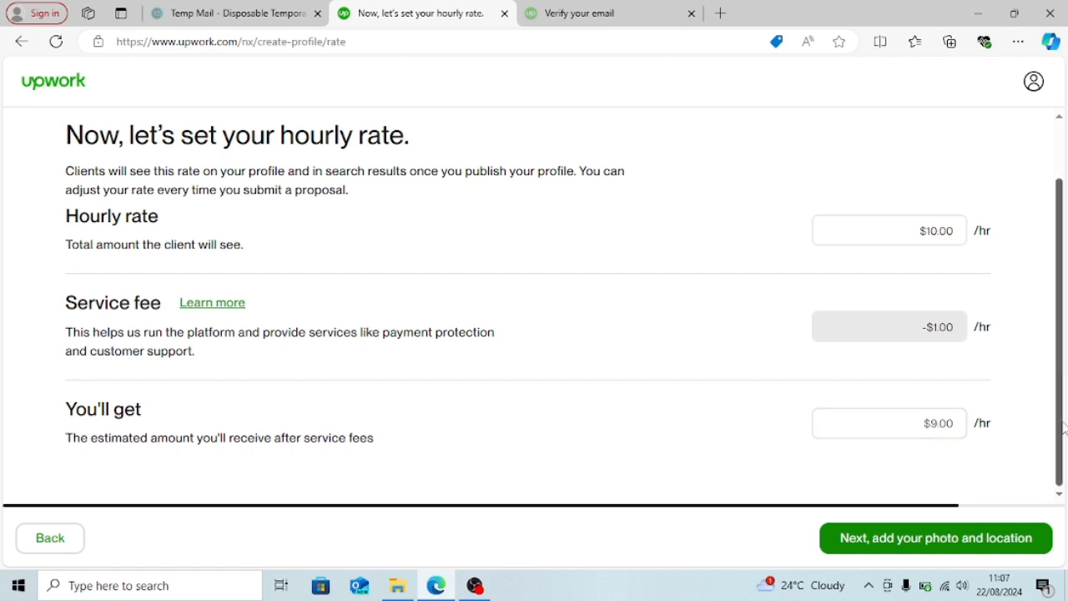
pyautogui.click(925, 541)
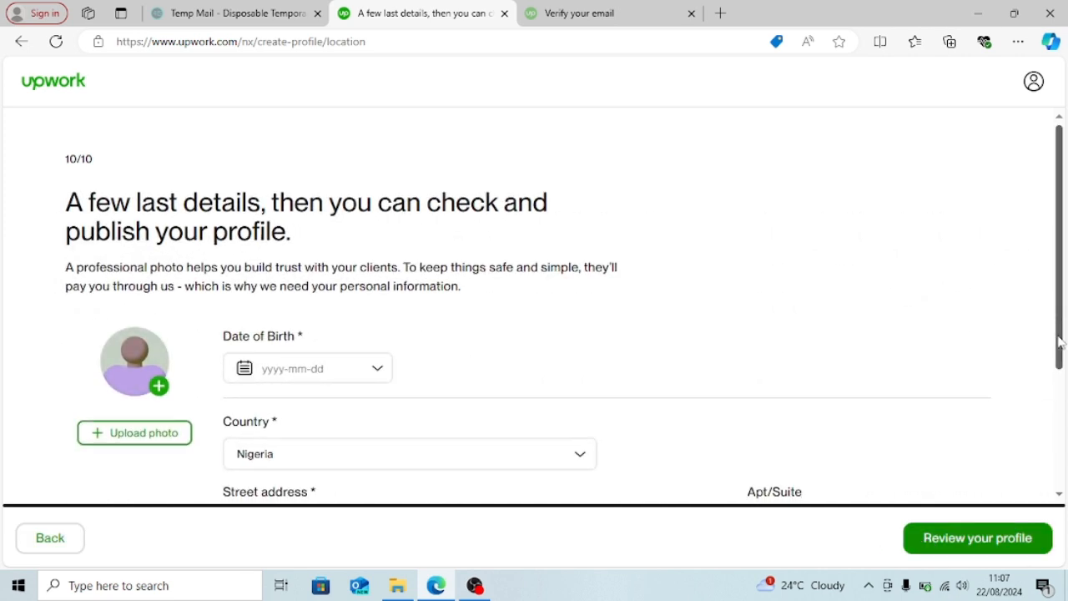
# - Pick the date of birth in the Date of Birth calendar
pyautogui.moveTo(1059, 329); pyautogui.dragTo(1058, 399)
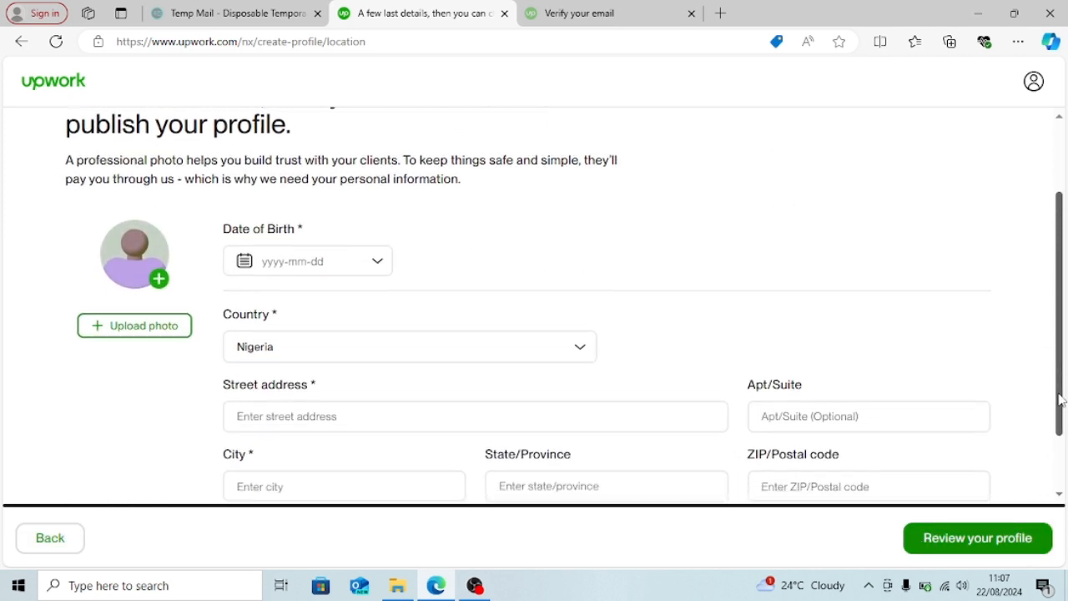
pyautogui.click(379, 266)
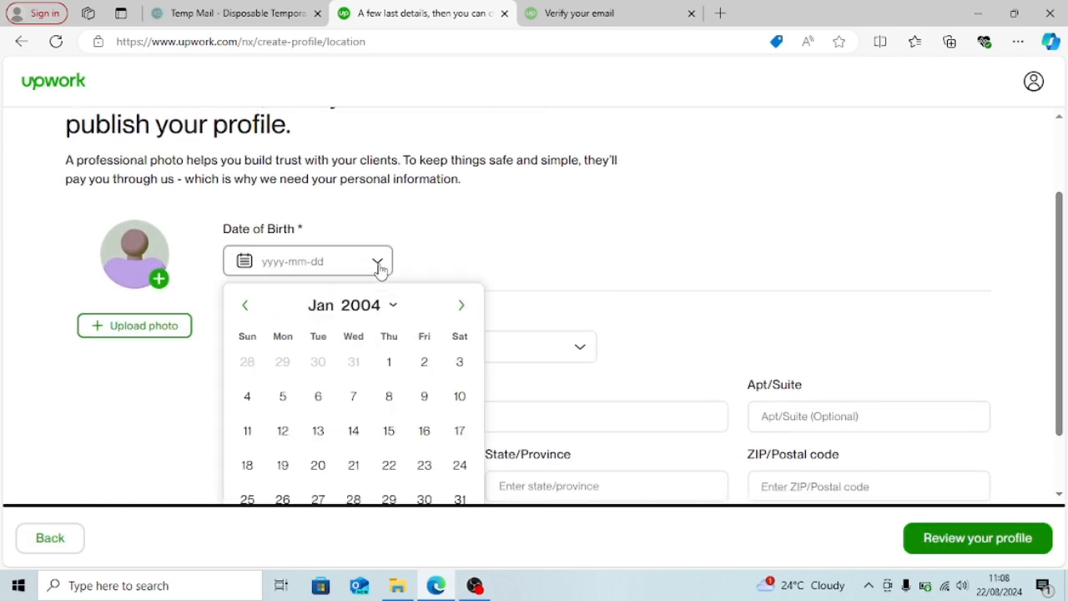
pyautogui.click(394, 310)
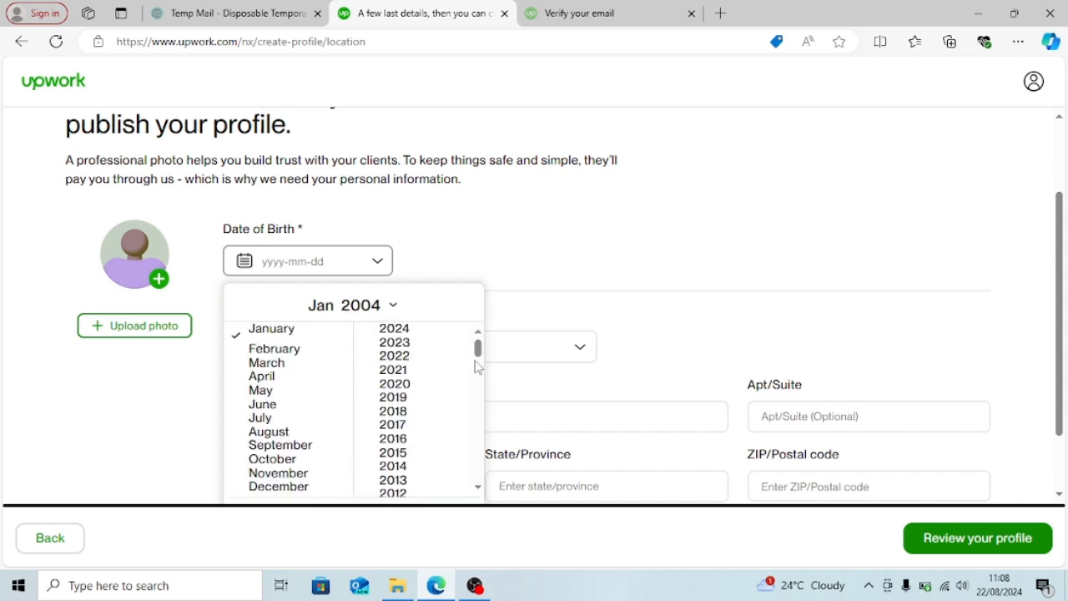
pyautogui.moveTo(478, 351); pyautogui.dragTo(478, 396)
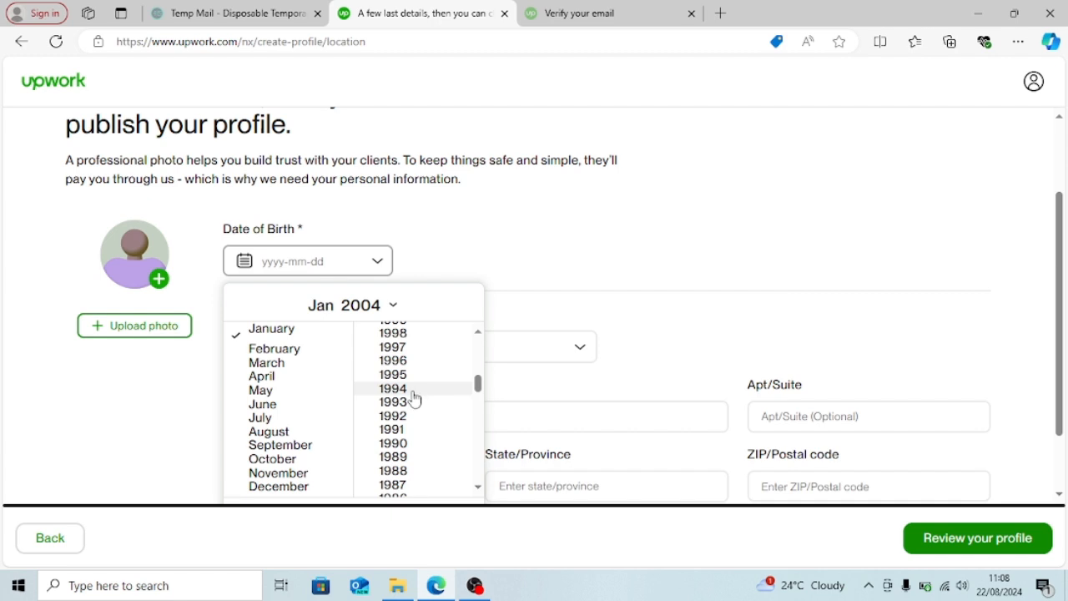
pyautogui.click(417, 404)
pyautogui.click(269, 267)
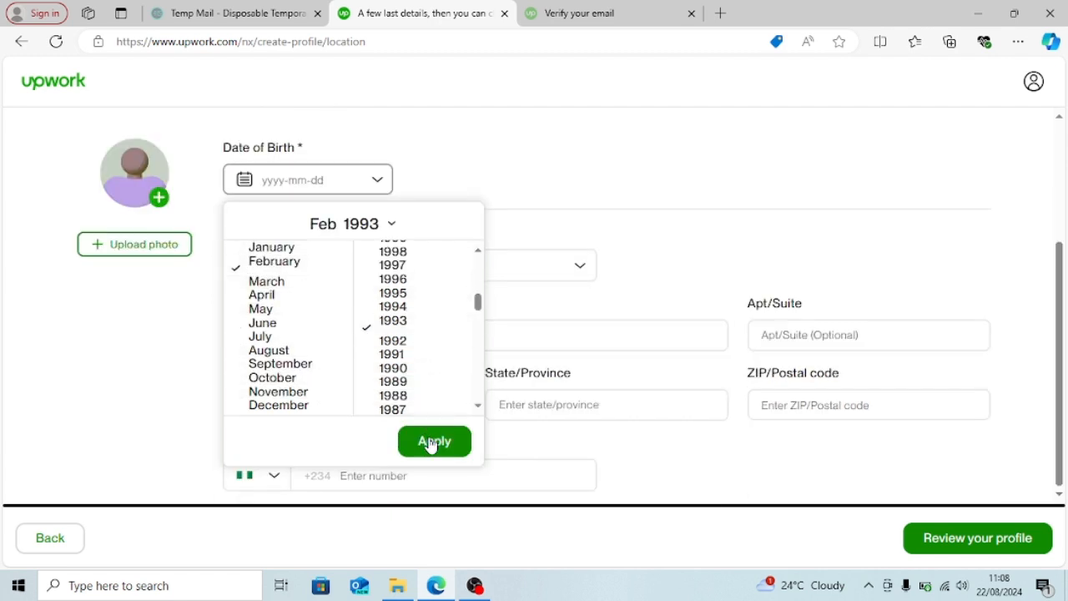
pyautogui.click(429, 441)
pyautogui.click(355, 311)
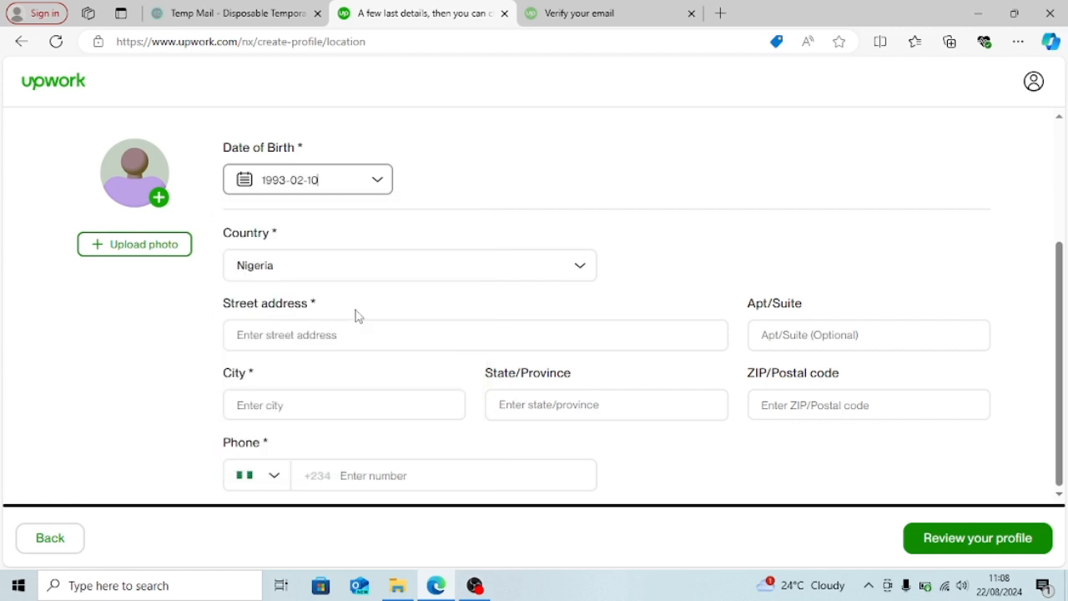
# - Fill in the street address, the suggested city and the phone number, then bring up photo upload
pyautogui.click(476, 338)
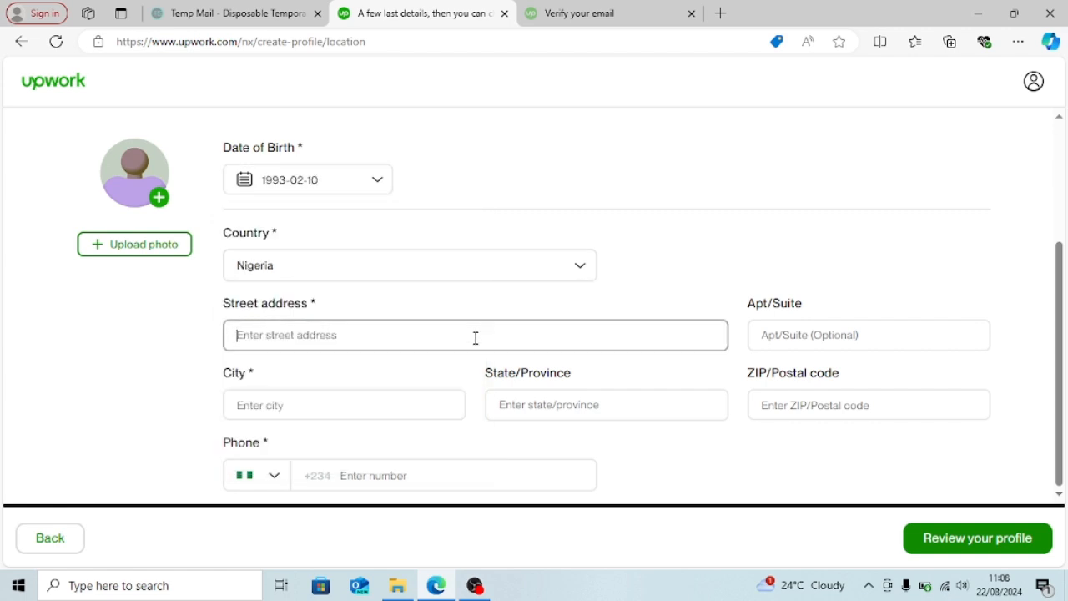
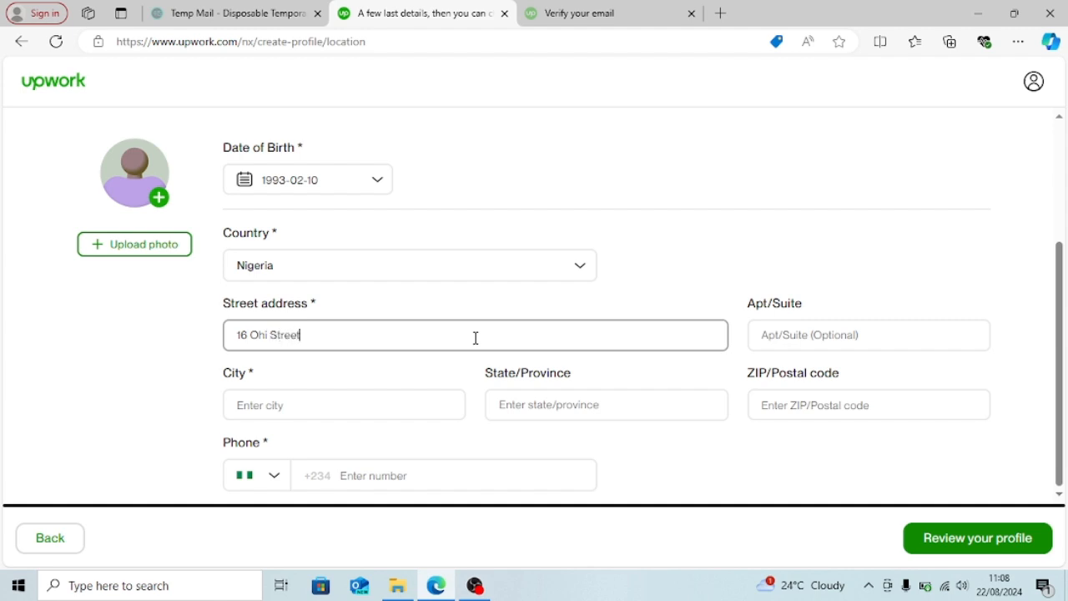
pyautogui.click(443, 406)
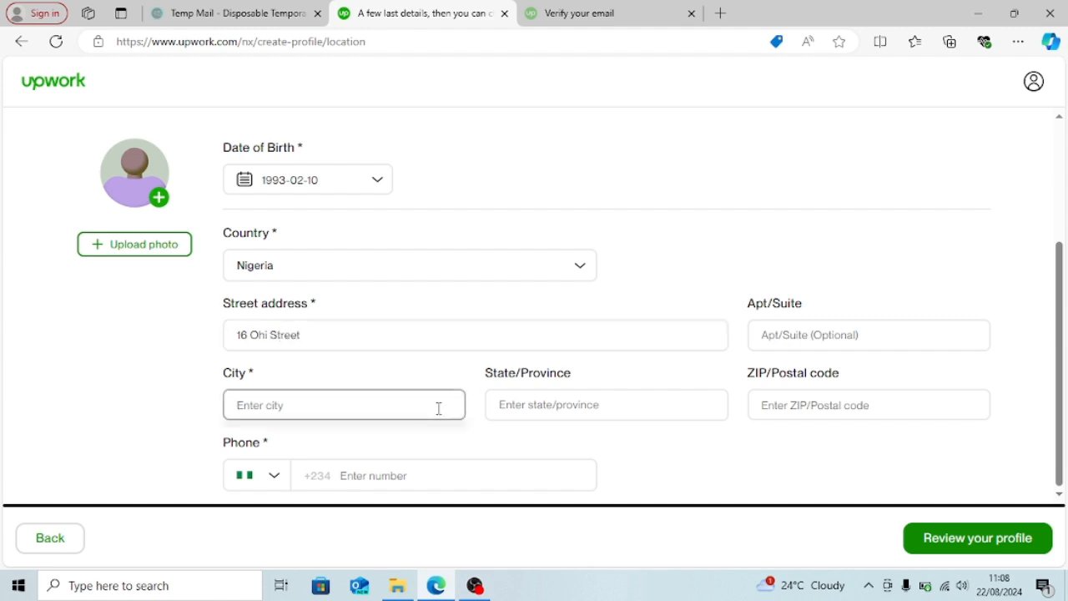
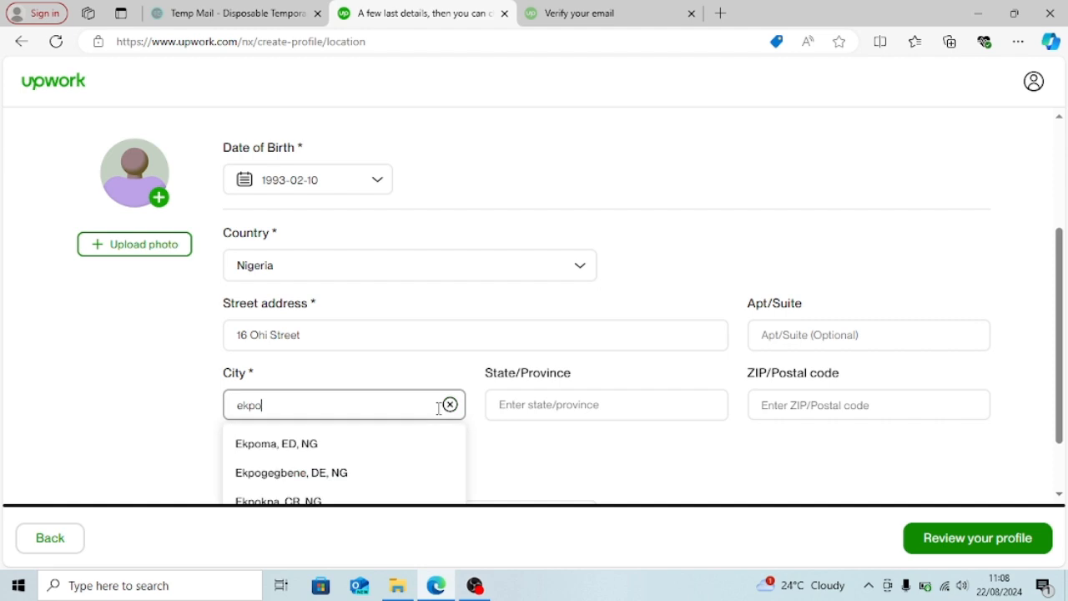
pyautogui.click(322, 445)
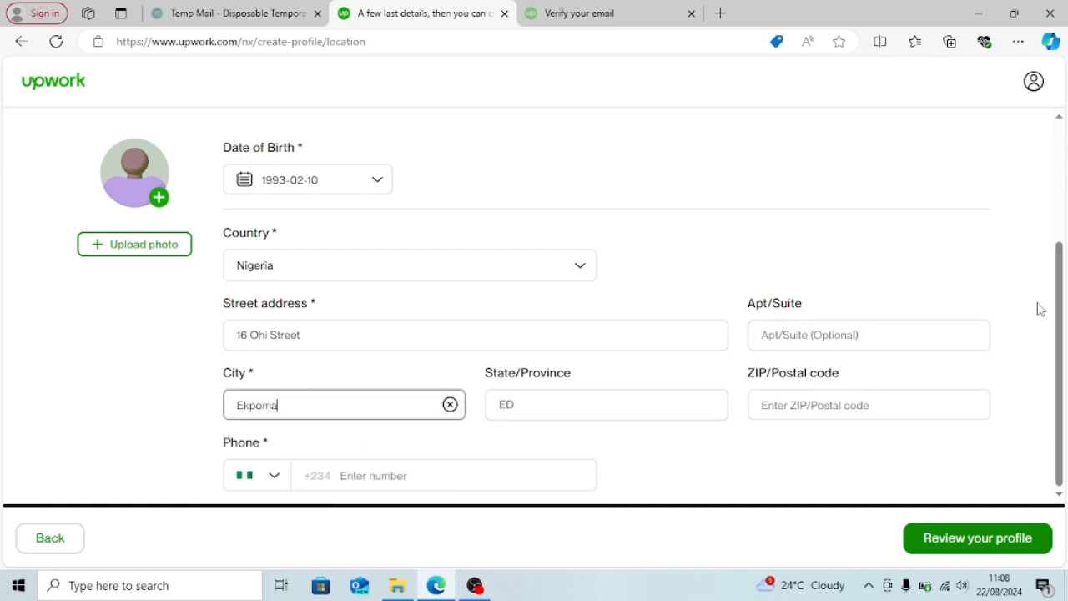
pyautogui.click(491, 479)
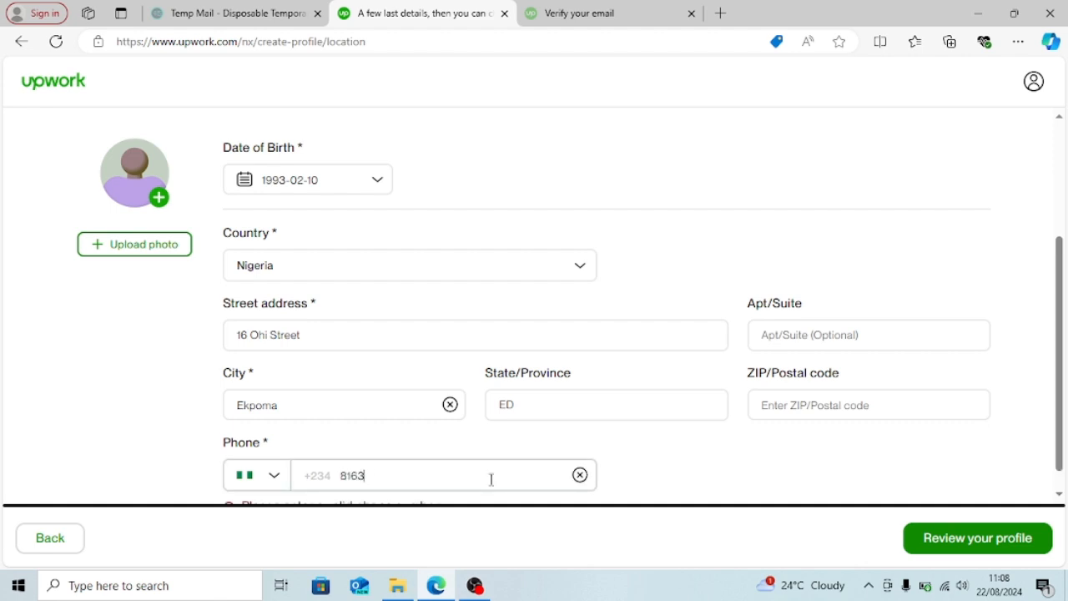
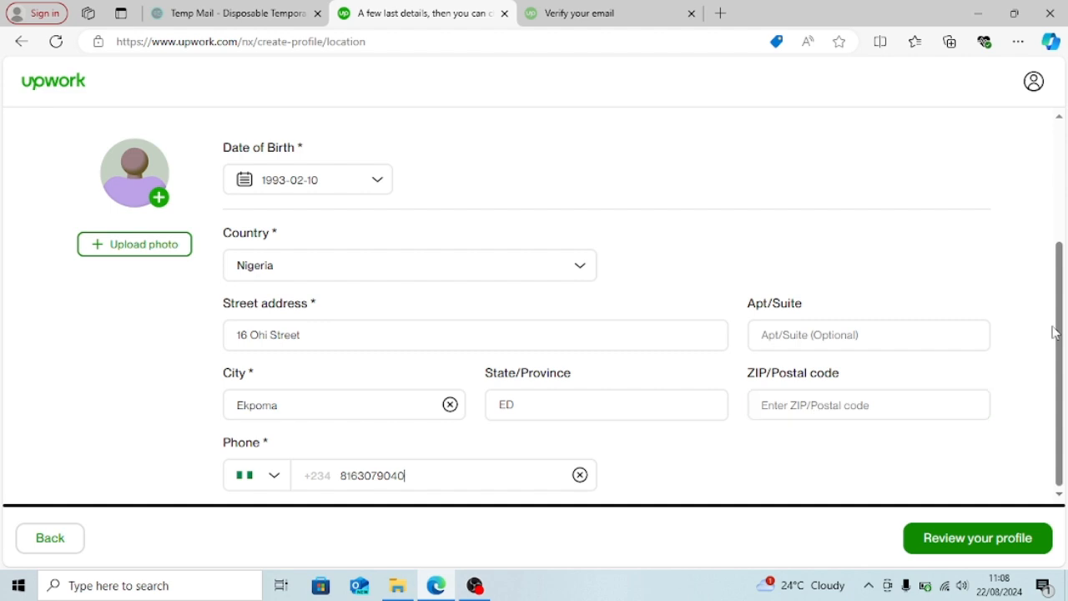
pyautogui.click(134, 247)
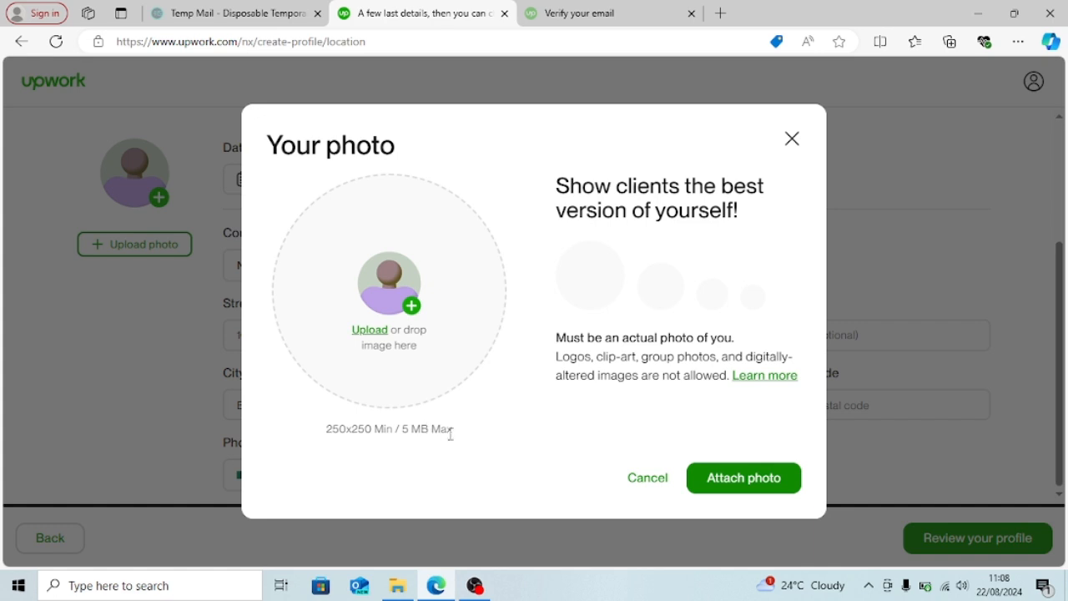
# - Load the 'heart' image file from the computer into the photo cropper
pyautogui.click(412, 305)
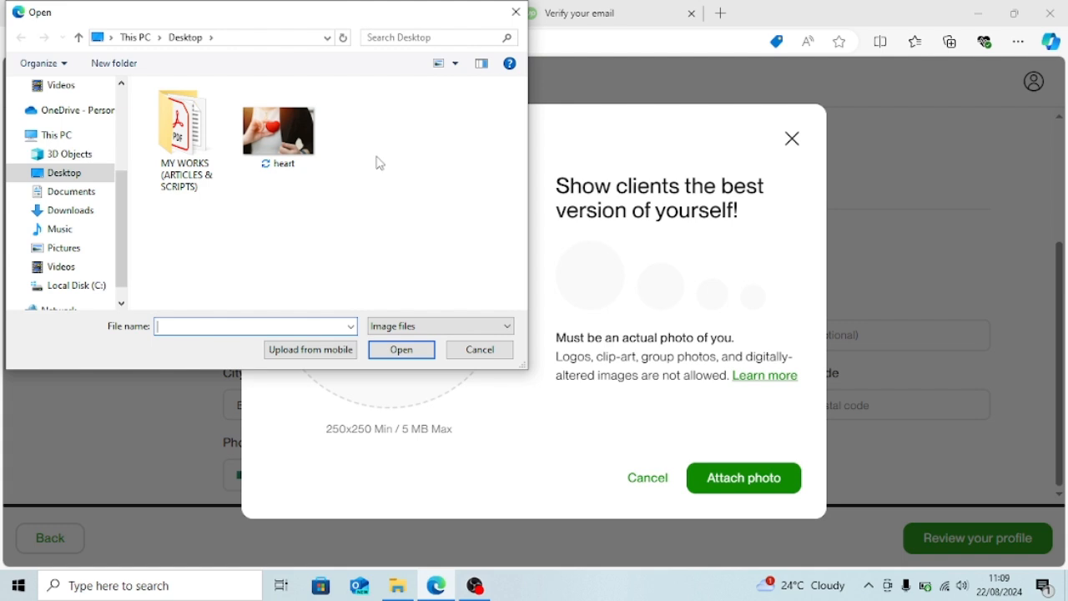
pyautogui.click(278, 138)
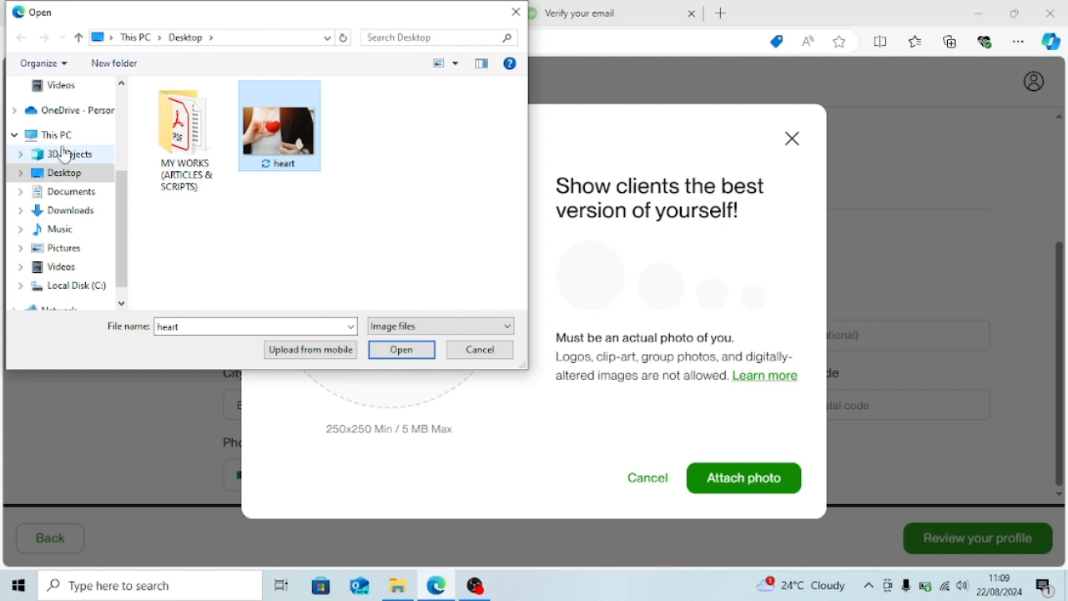
pyautogui.click(401, 348)
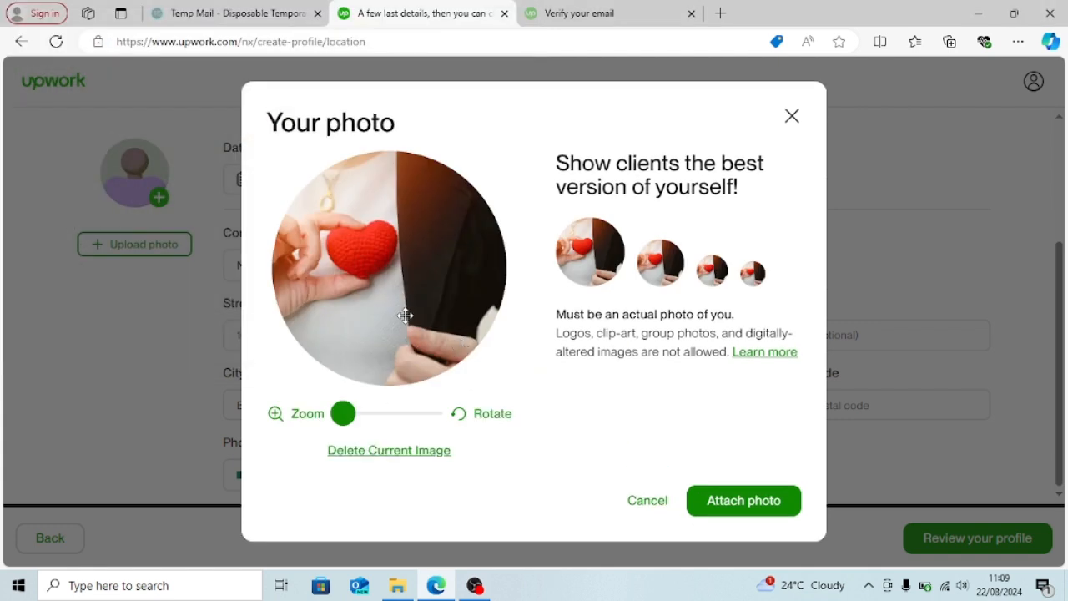
# - Position and zoom the heart photo upright in the crop circle and attach it
pyautogui.moveTo(392, 311)
pyautogui.mouseDown()
pyautogui.moveTo(389, 339)
pyautogui.moveTo(422, 311)
pyautogui.moveTo(391, 304)
pyautogui.moveTo(403, 310)
pyautogui.mouseUp()
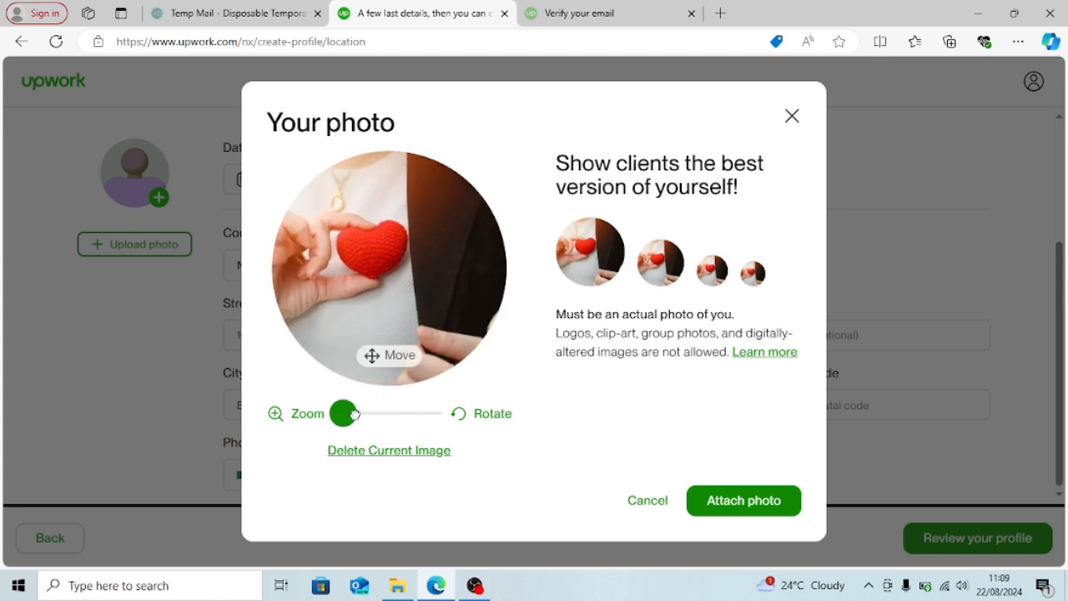
pyautogui.moveTo(345, 413); pyautogui.dragTo(318, 414)
pyautogui.click(470, 424)
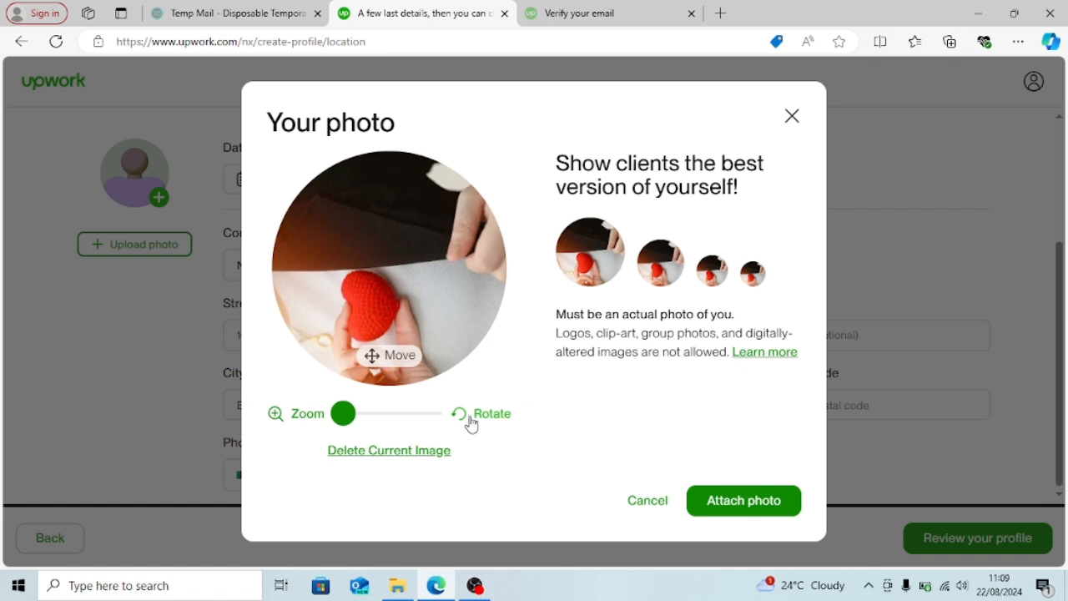
pyautogui.click(469, 424)
pyautogui.click(470, 424)
pyautogui.click(470, 424)
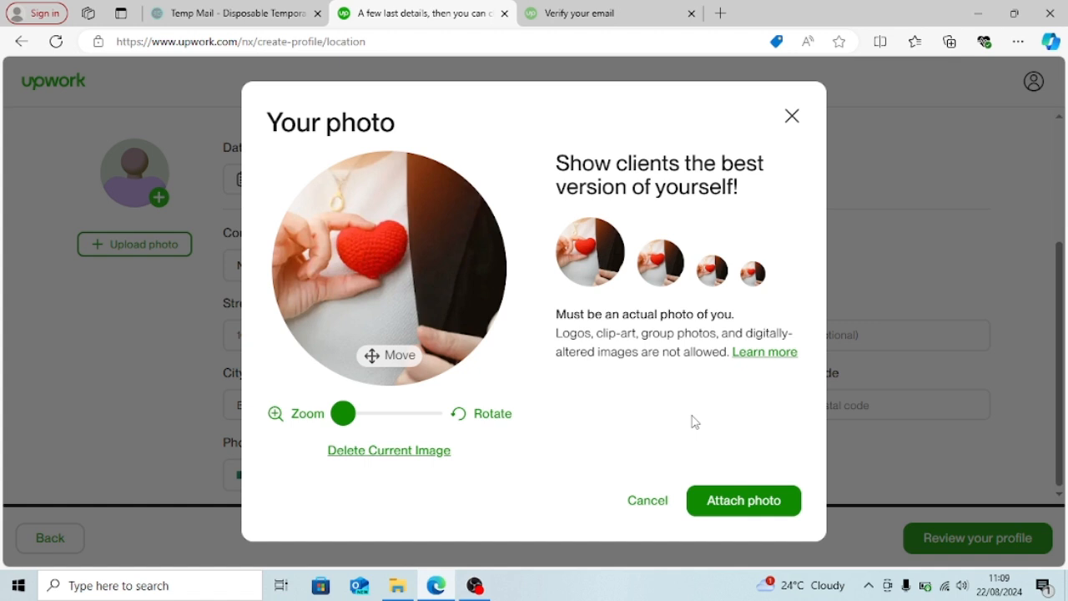
pyautogui.click(753, 504)
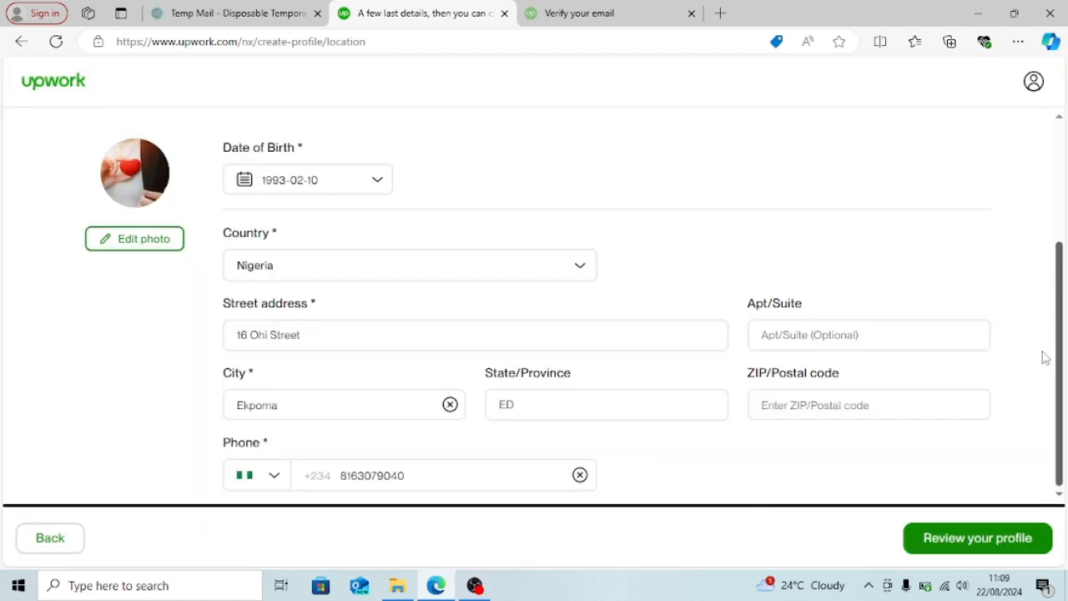
# - Open the profile preview and check the photo, Content Writing bio, $10.00 rate, work history and education
pyautogui.click(978, 543)
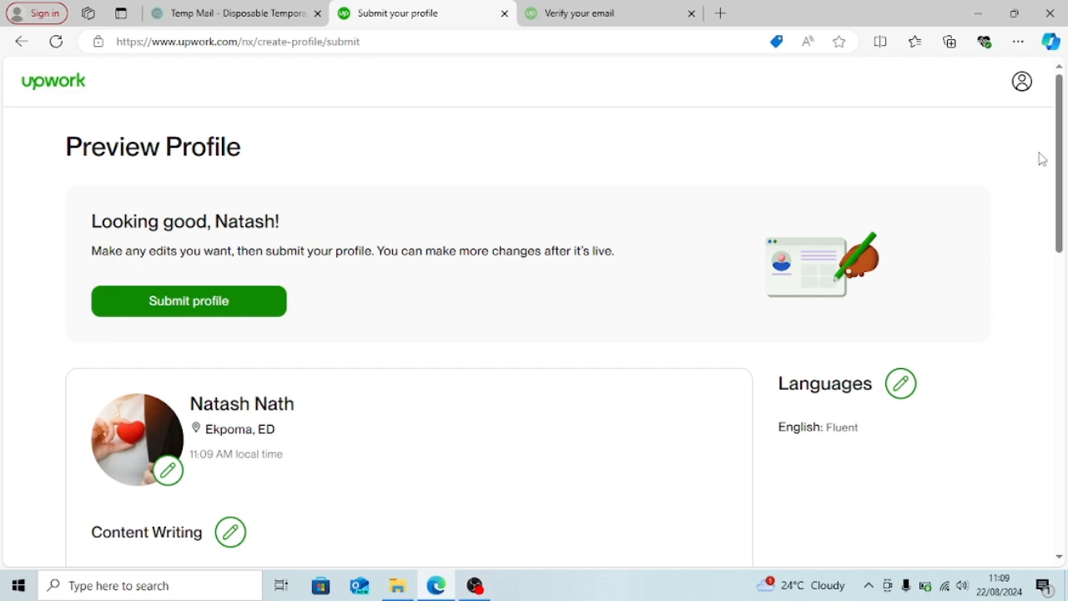
pyautogui.moveTo(1062, 164); pyautogui.dragTo(1053, 219)
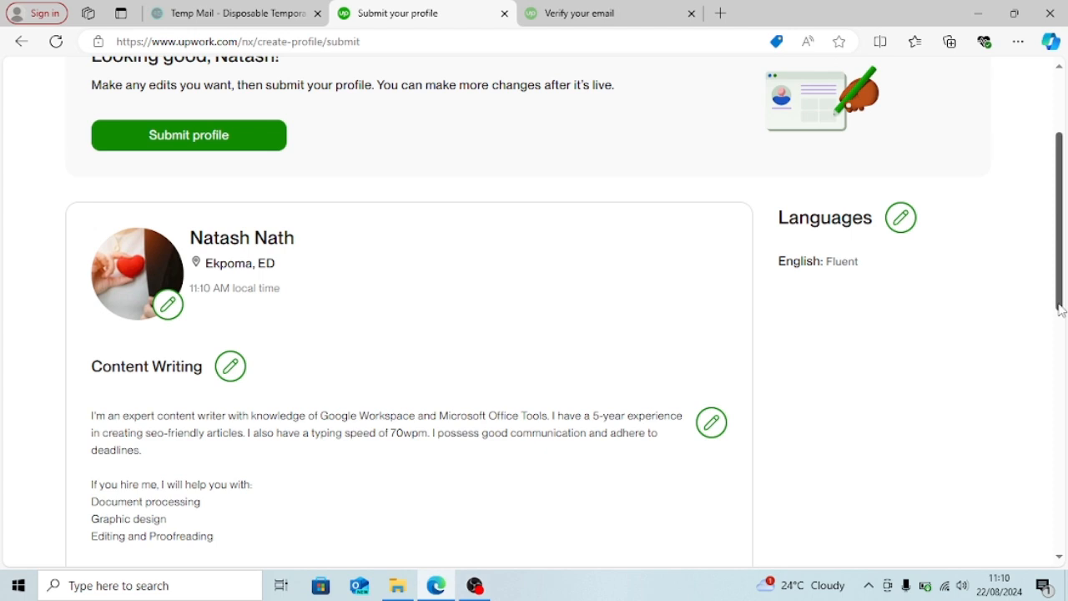
pyautogui.moveTo(1060, 309); pyautogui.dragTo(1061, 214)
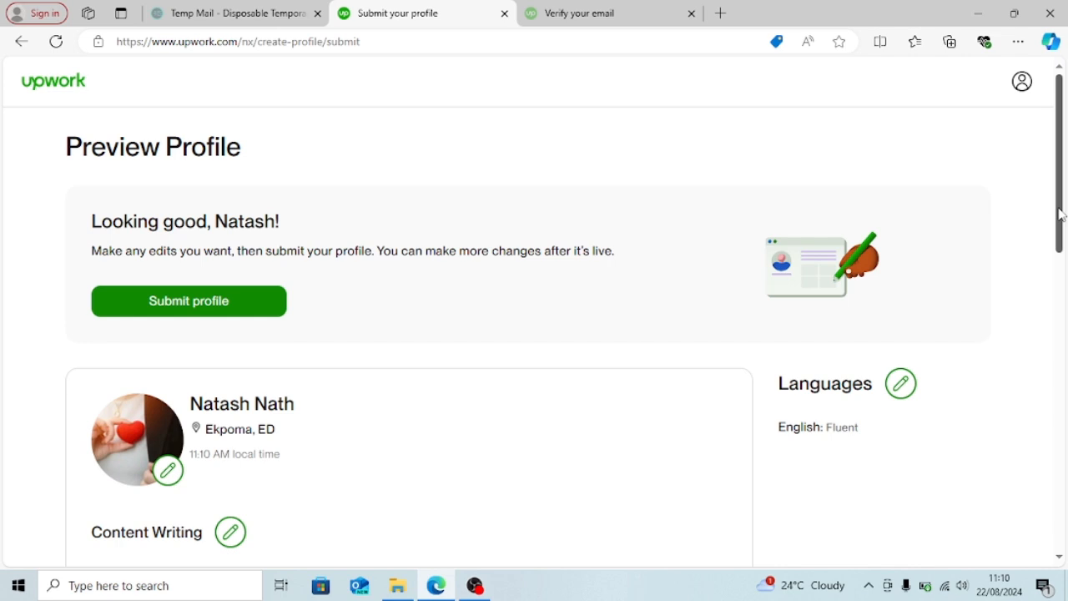
# - Submit the profile and look over the 'Your profile is ready!' page with its Connects purchase options
pyautogui.click(271, 305)
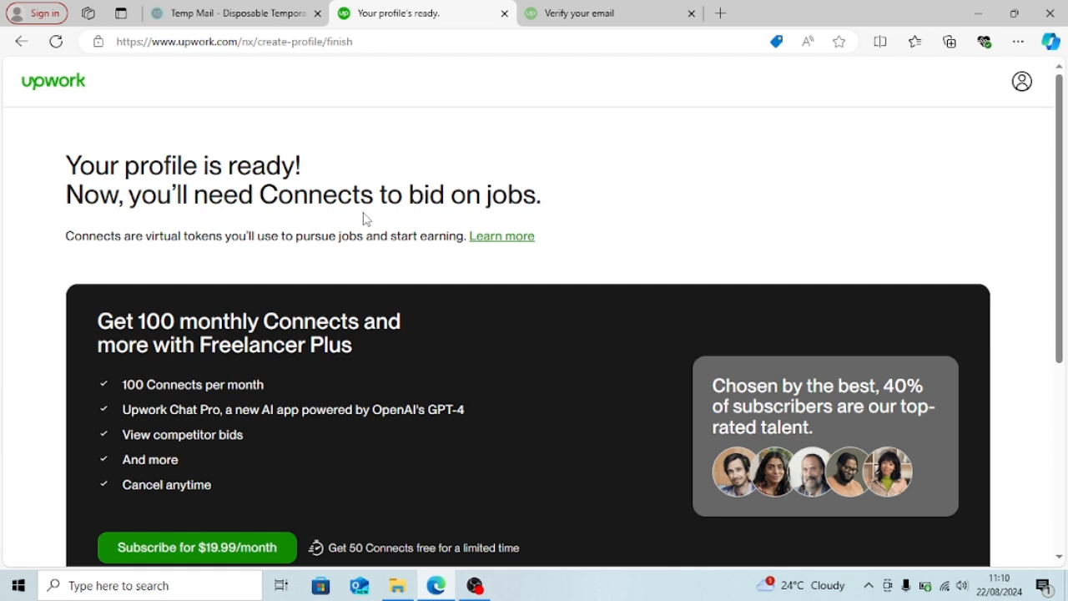
pyautogui.scroll(-2, 1064, 299)
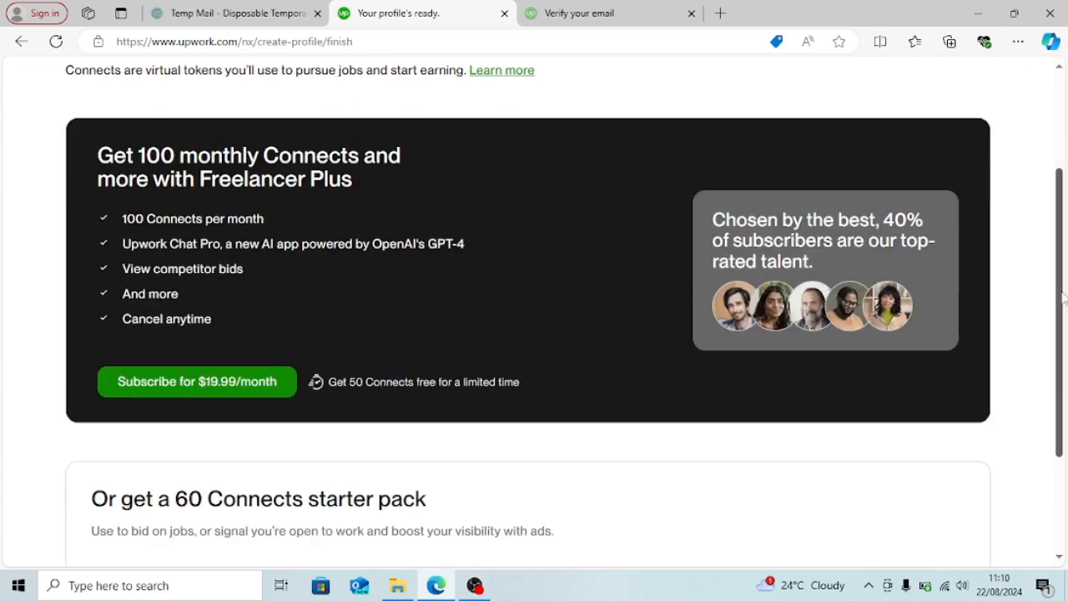
pyautogui.moveTo(1063, 298); pyautogui.dragTo(1066, 419)
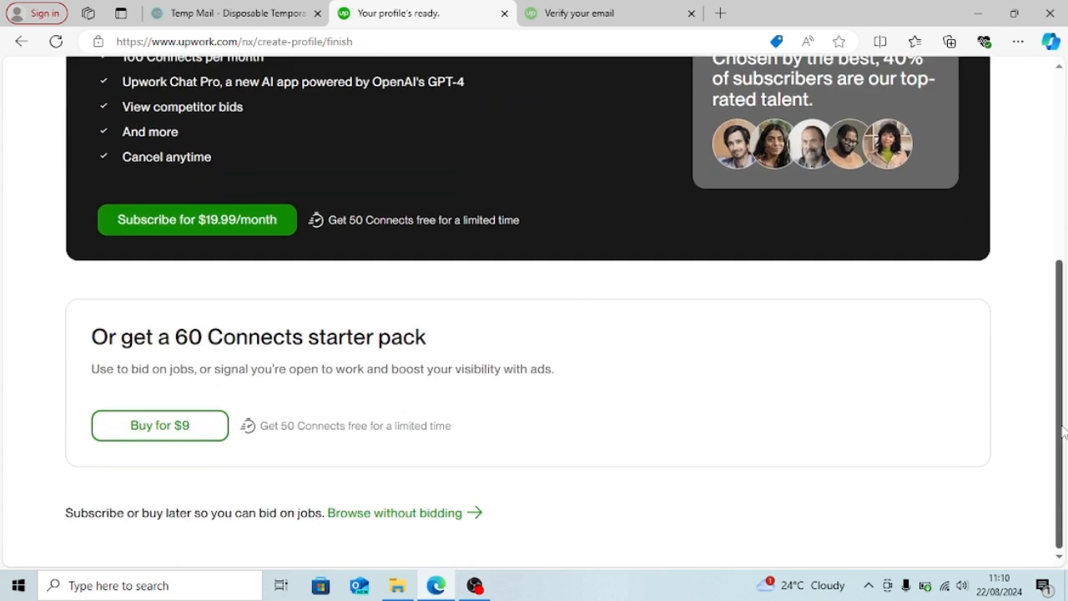
pyautogui.moveTo(1067, 470); pyautogui.dragTo(1041, 160)
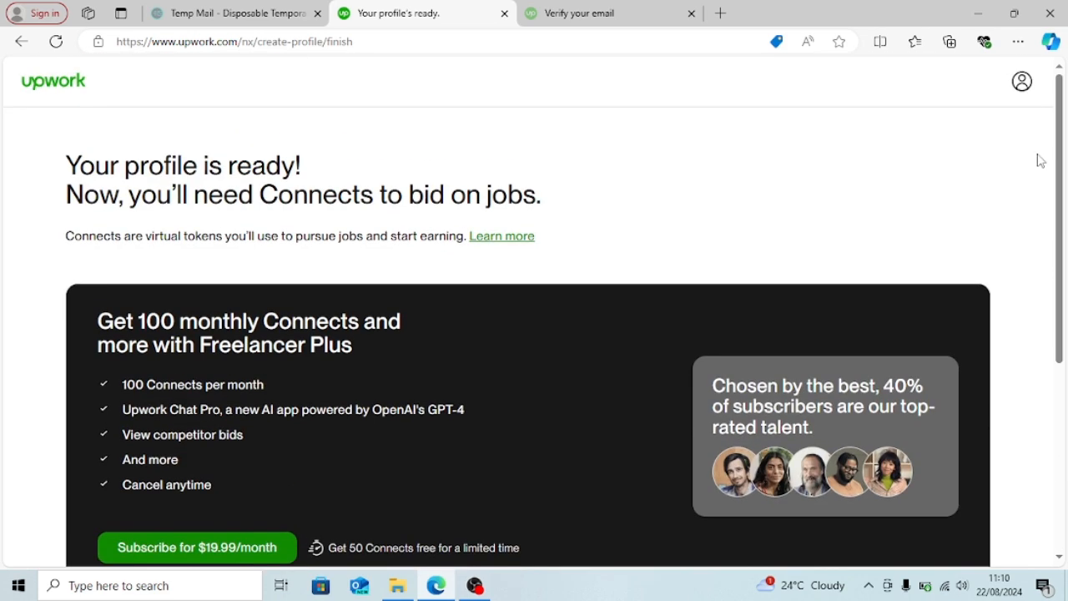